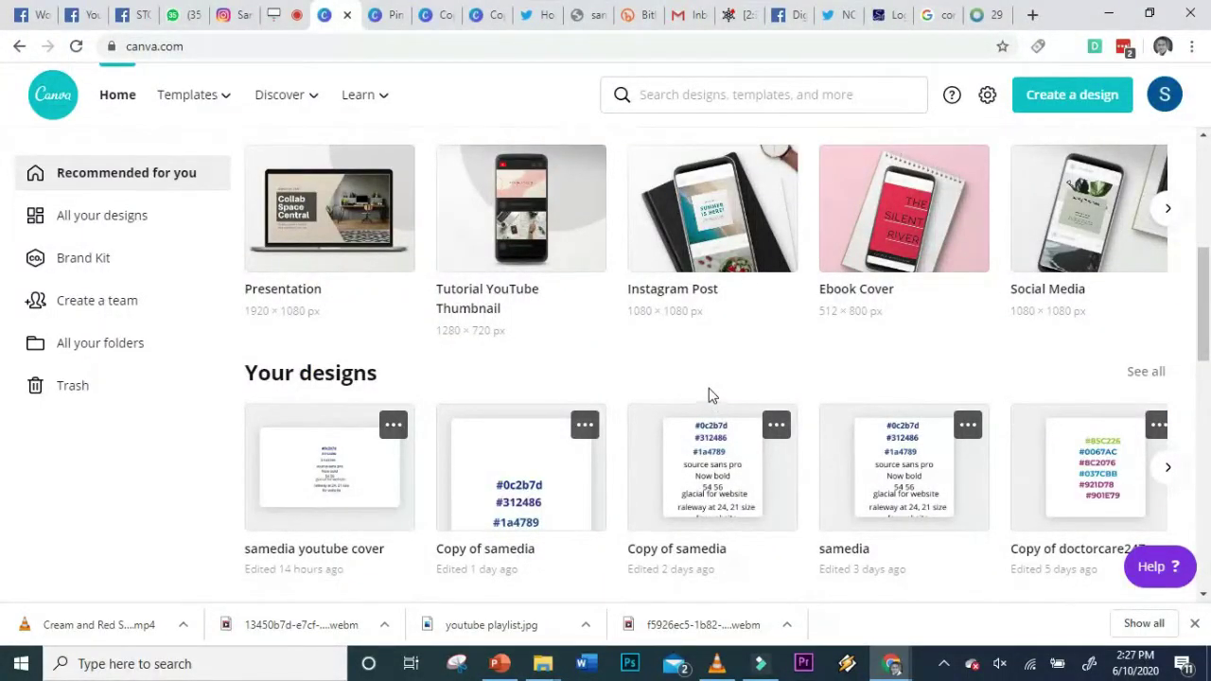
# Step: Load canva.com in the browser, dropping the autocompleted language path
pyautogui.scroll(-5, 711, 389)
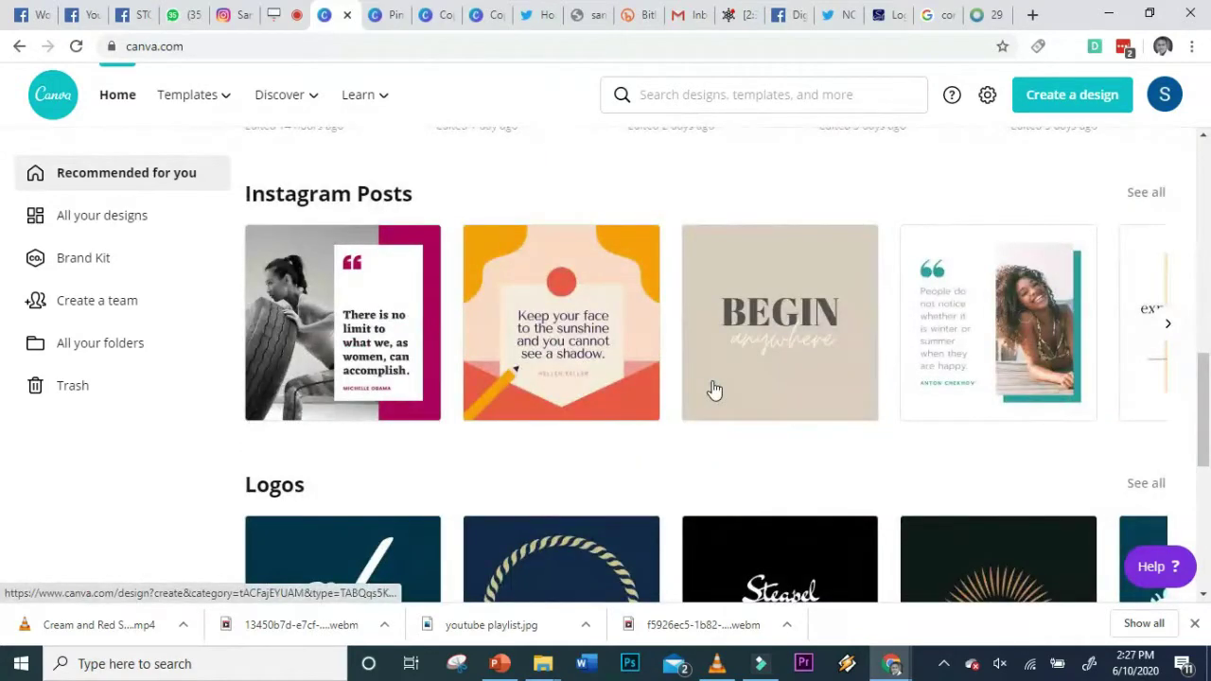
pyautogui.scroll(10, 714, 389)
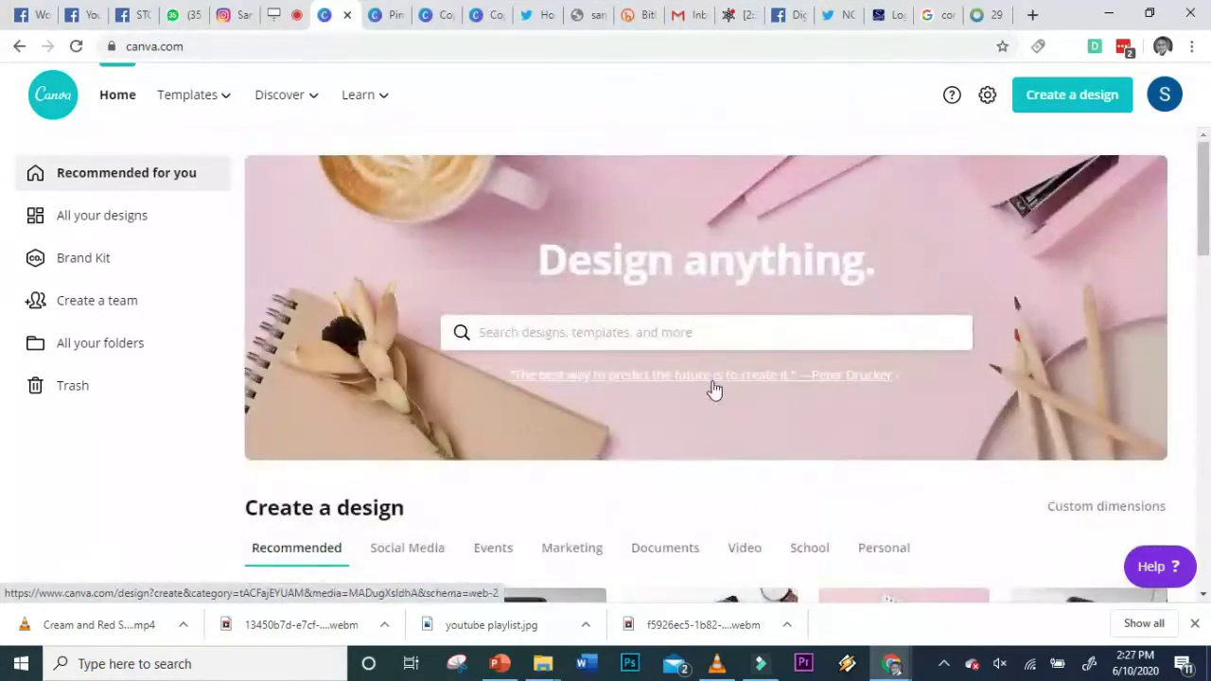
pyautogui.click(370, 47)
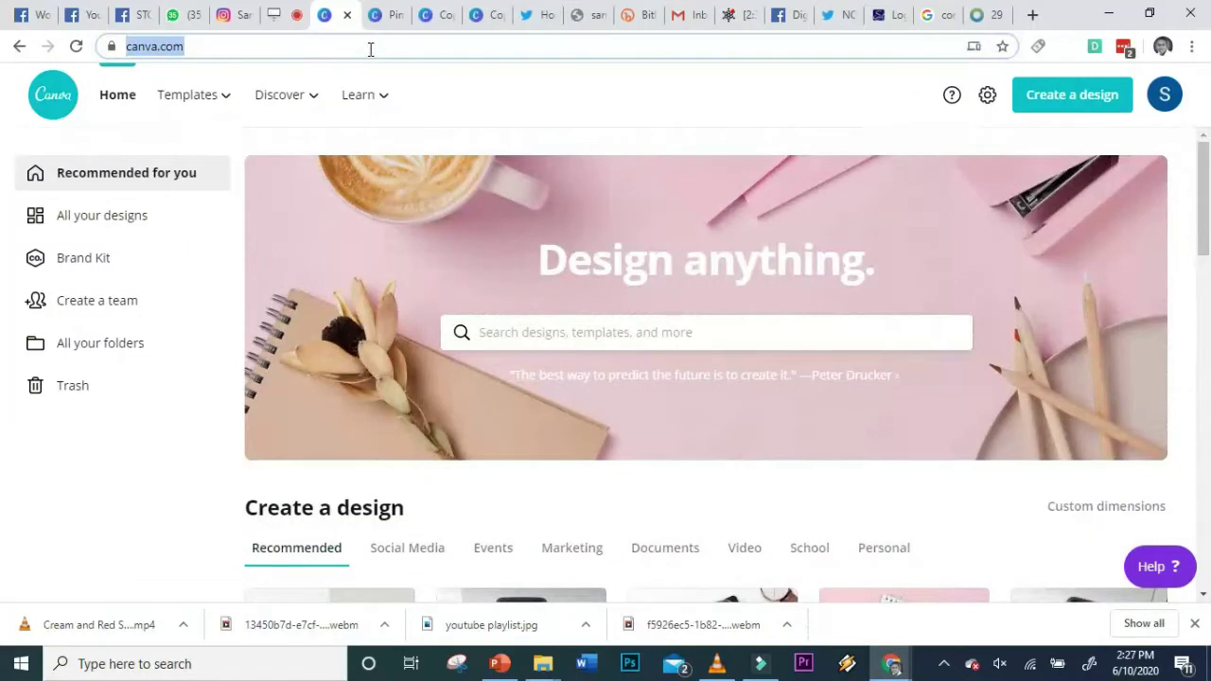
pyautogui.click(370, 50)
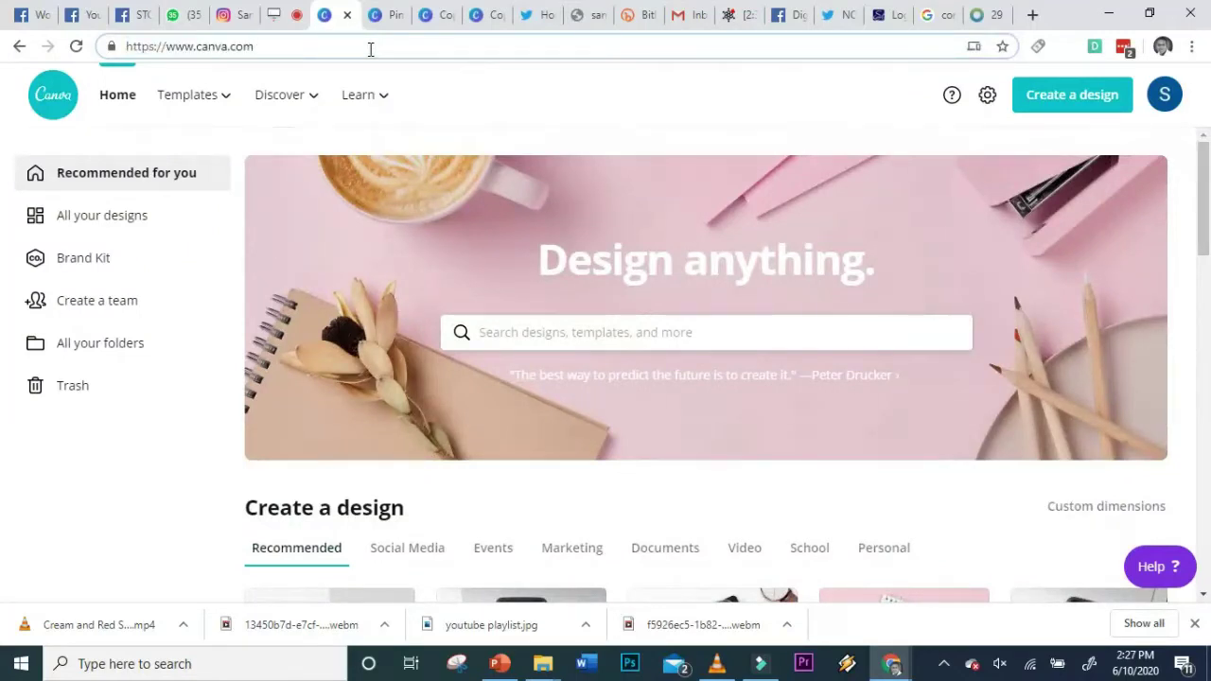
pyautogui.hotkey('ctrl', 'a')
pyautogui.write('canva')
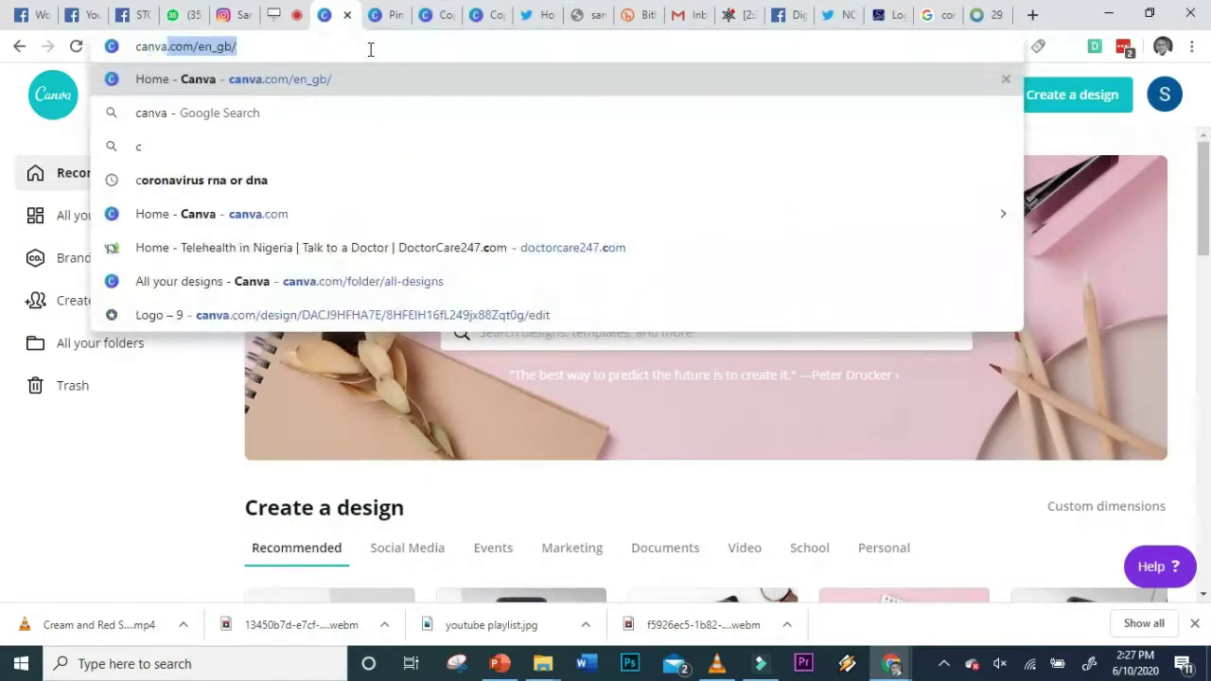
pyautogui.write('.com')
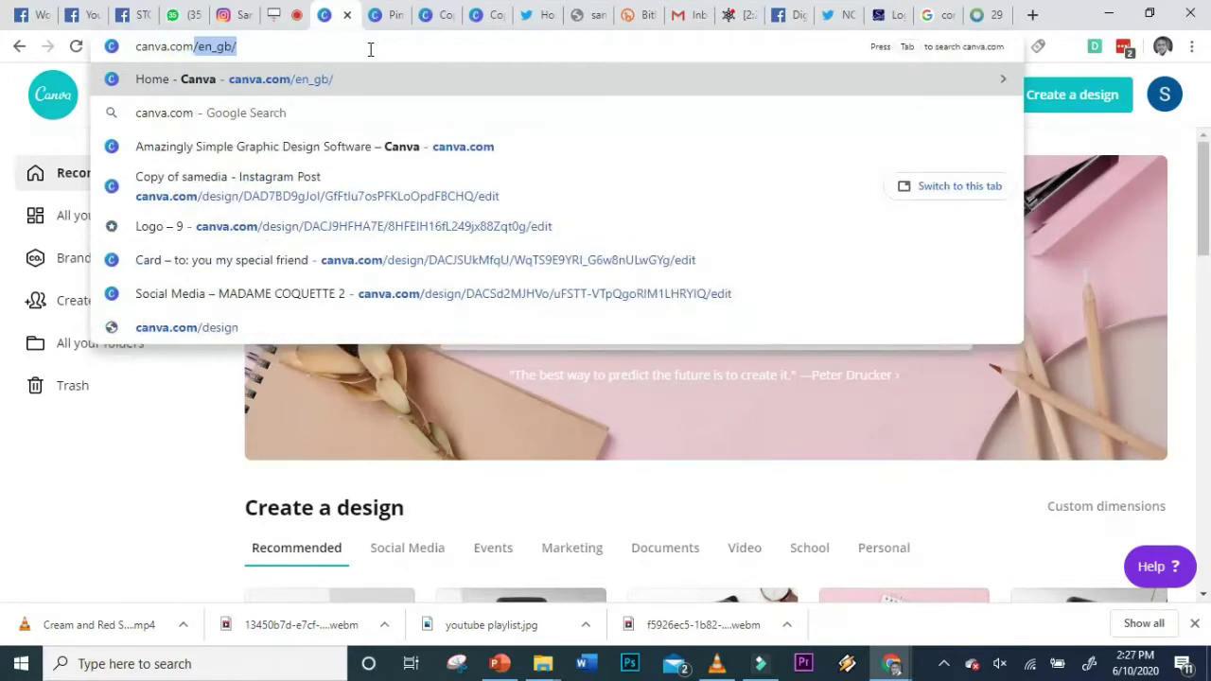
pyautogui.press('Delete')
pyautogui.press('Return')
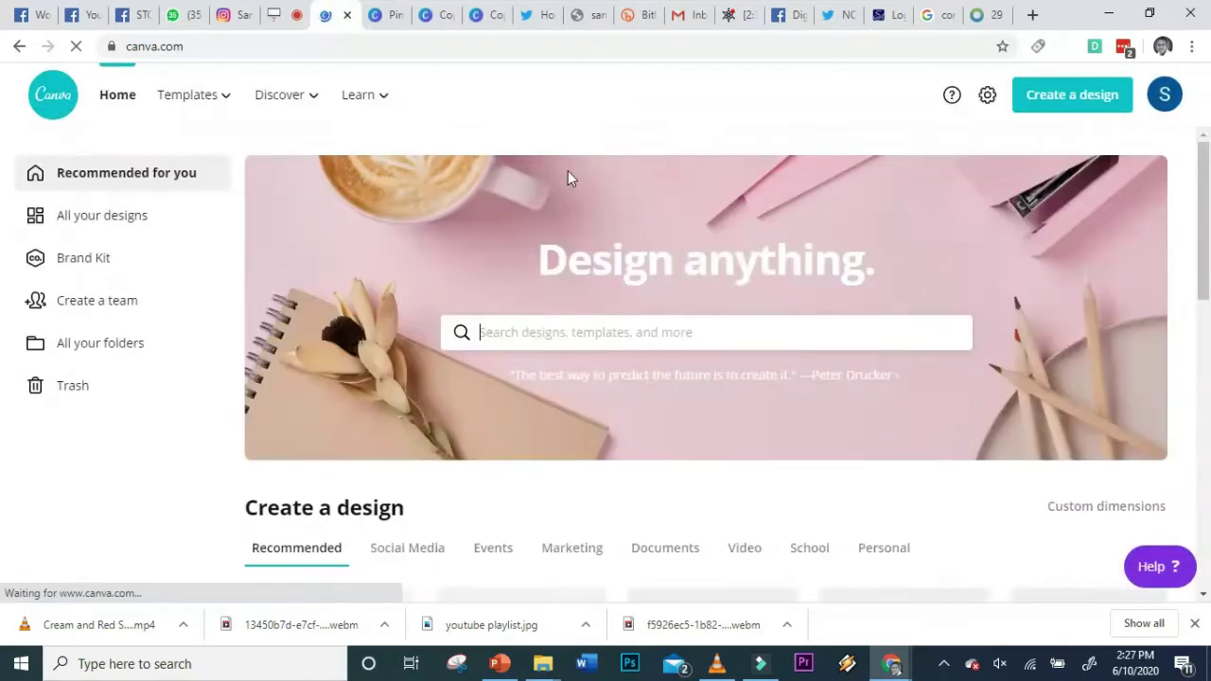
# Step: Open All your designs and scroll through the saved design thumbnails
pyautogui.scroll(-2, 743, 357)
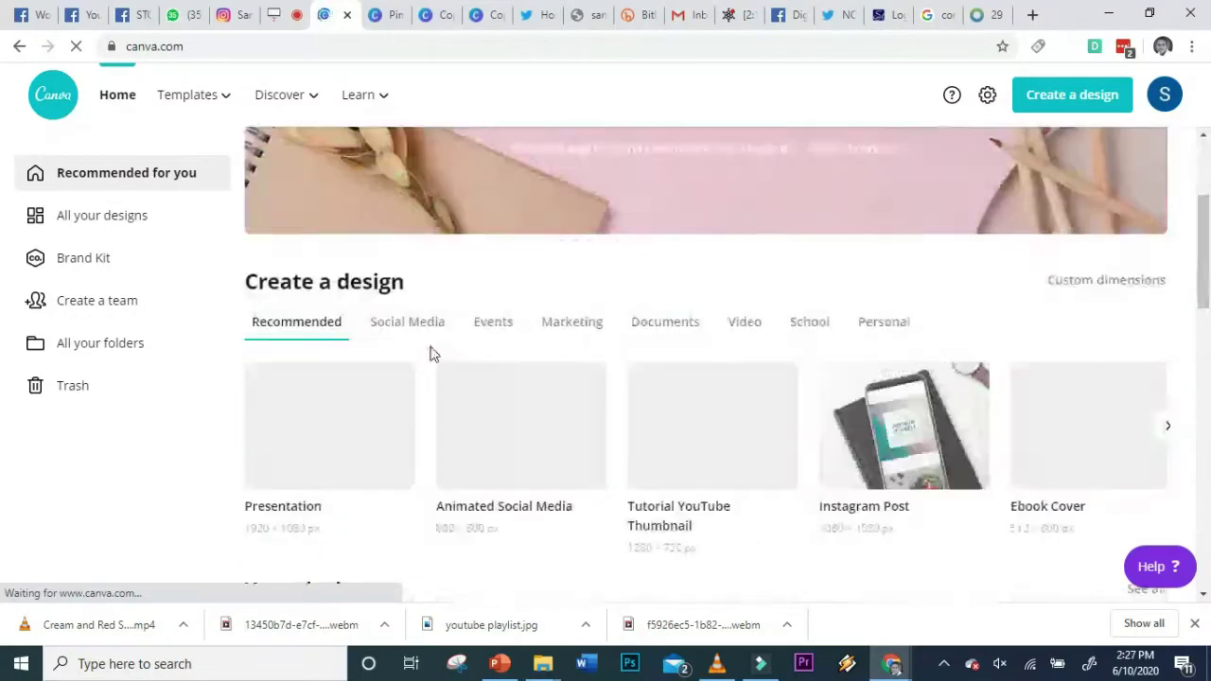
pyautogui.click(125, 226)
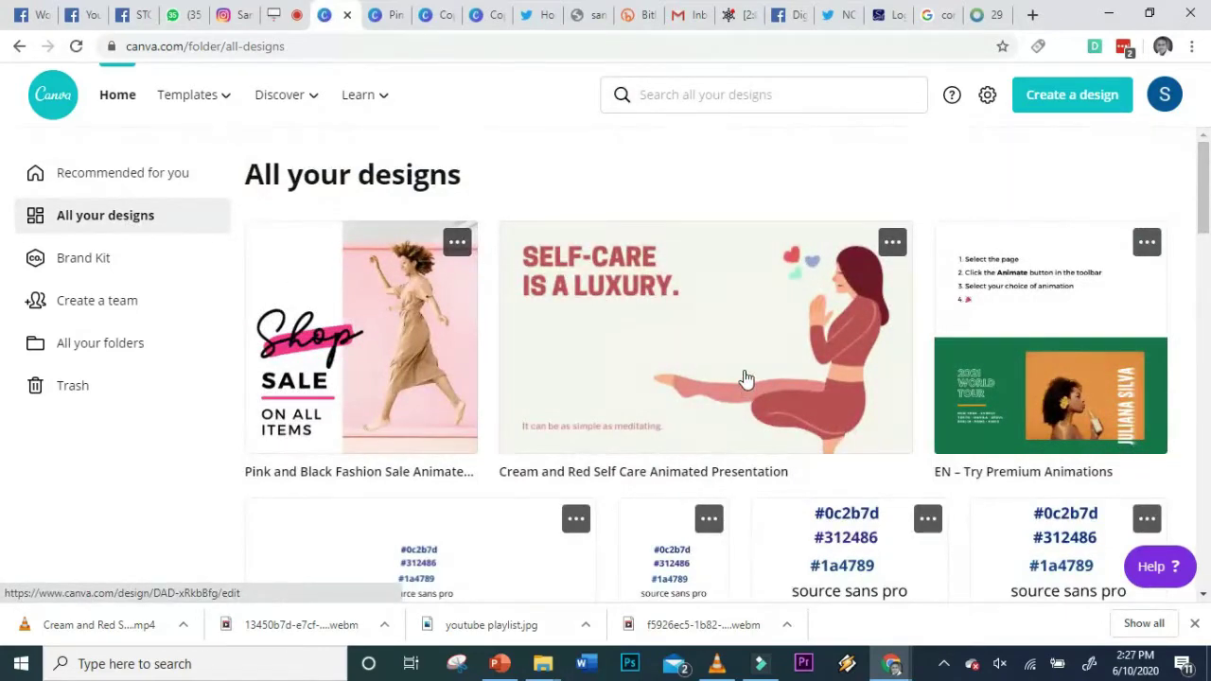
pyautogui.scroll(-20, 746, 378)
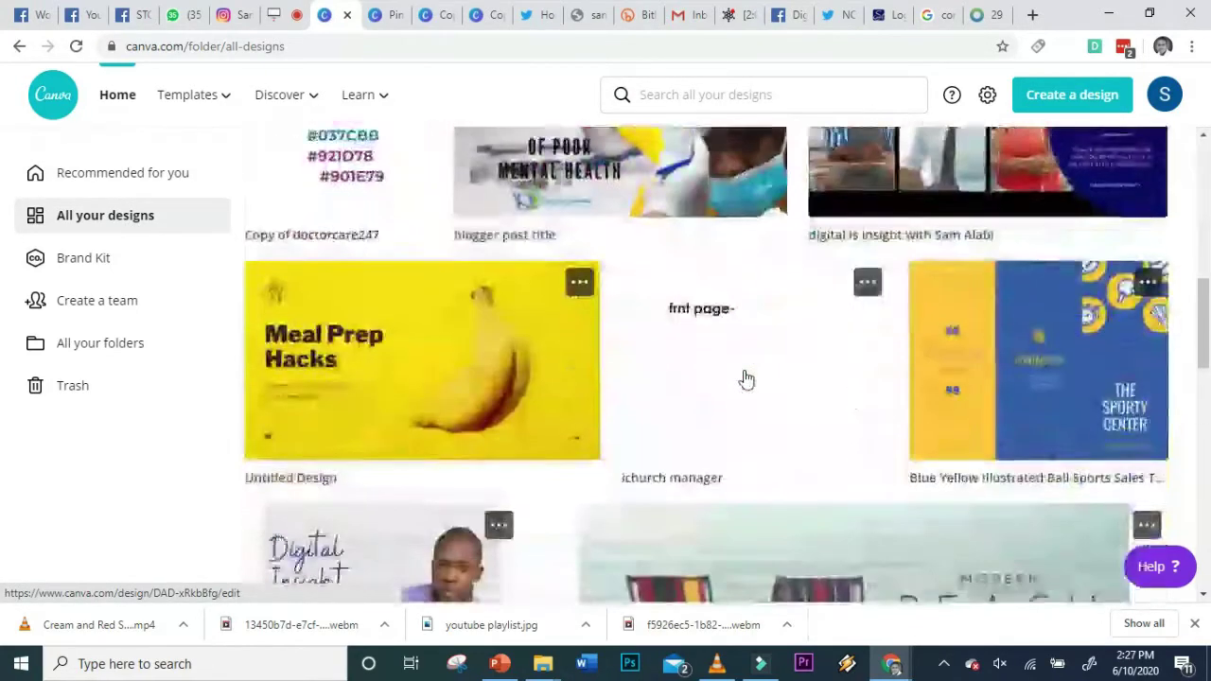
pyautogui.scroll(-5, 745, 378)
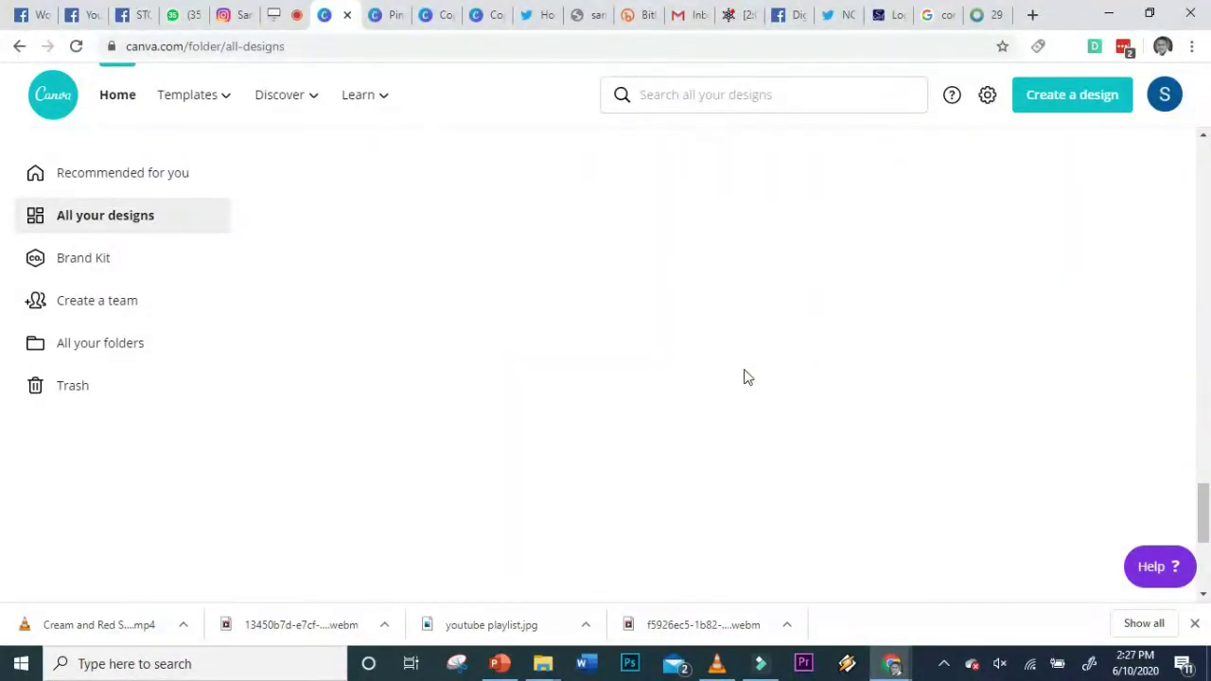
pyautogui.scroll(-5, 746, 379)
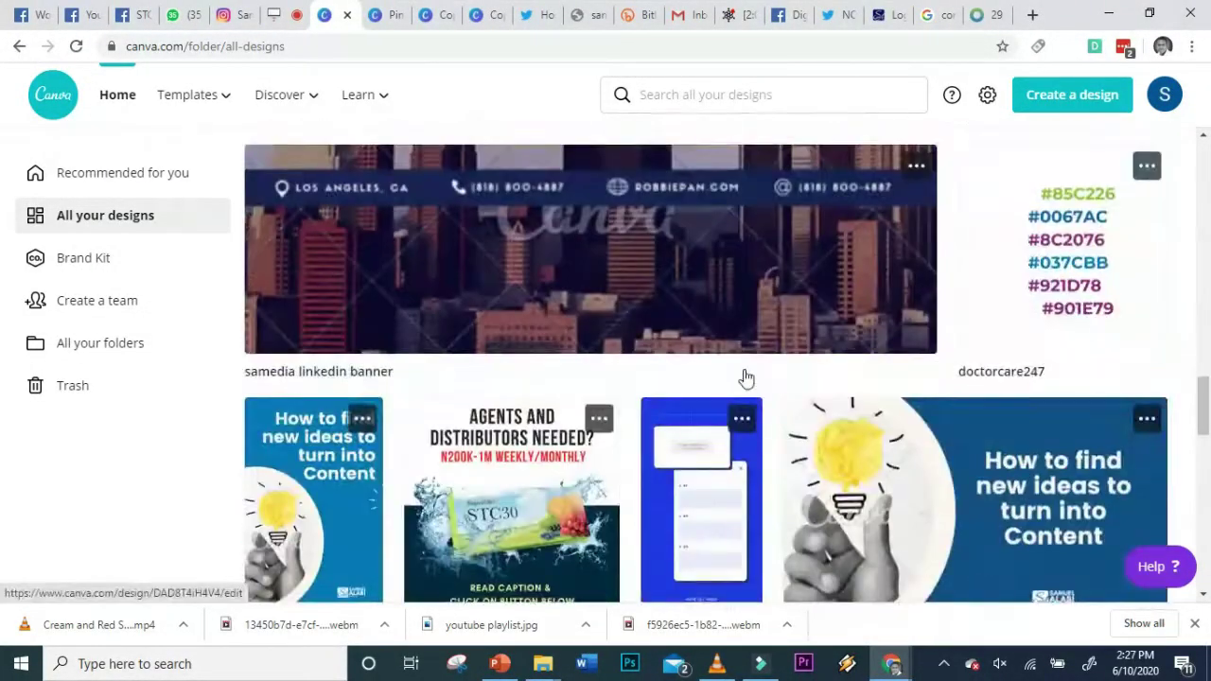
pyautogui.scroll(-5, 745, 378)
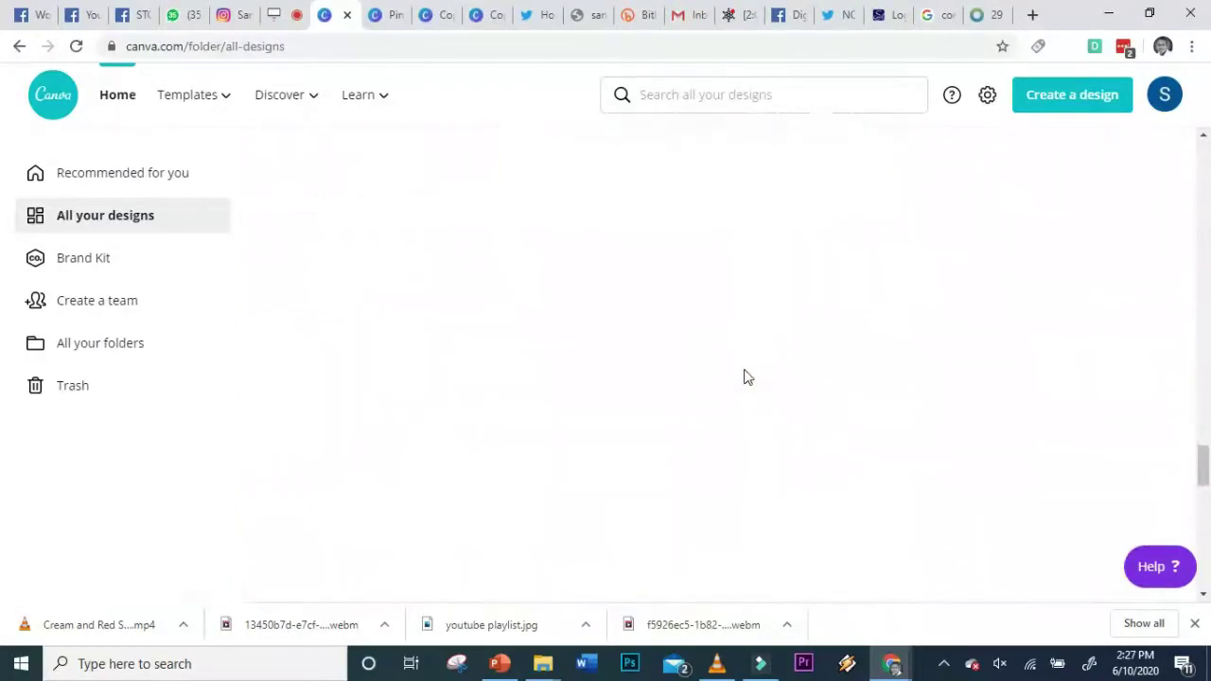
pyautogui.scroll(-5, 745, 378)
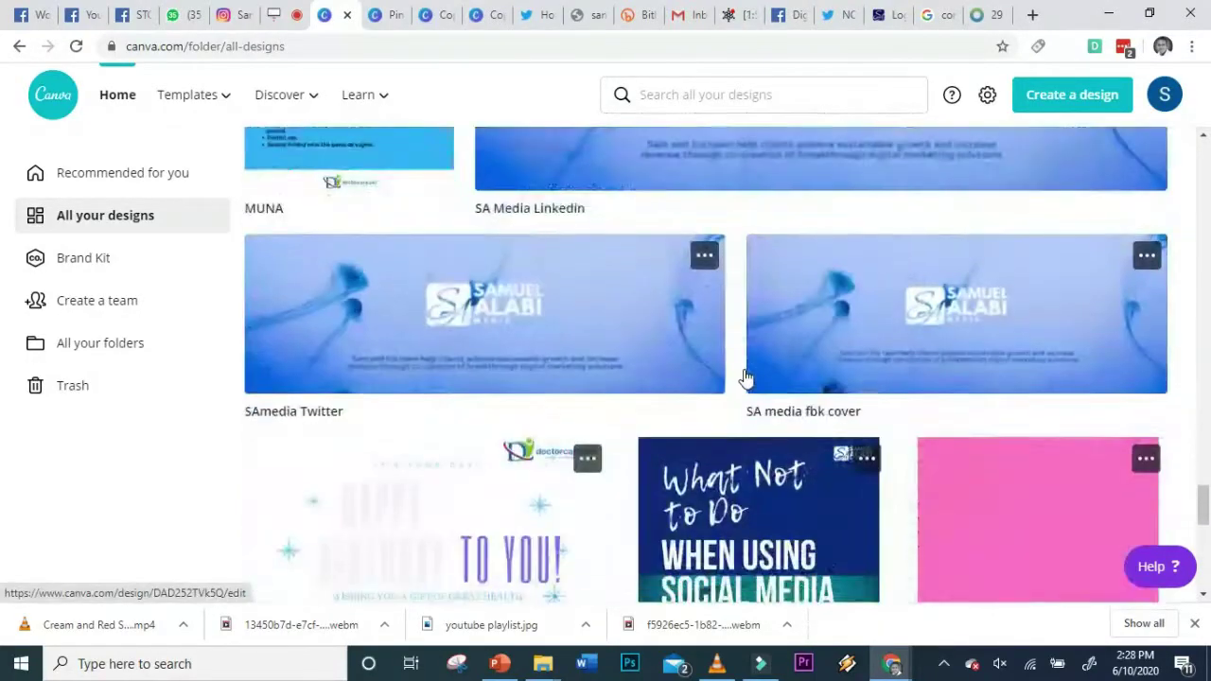
pyautogui.scroll(-4, 745, 377)
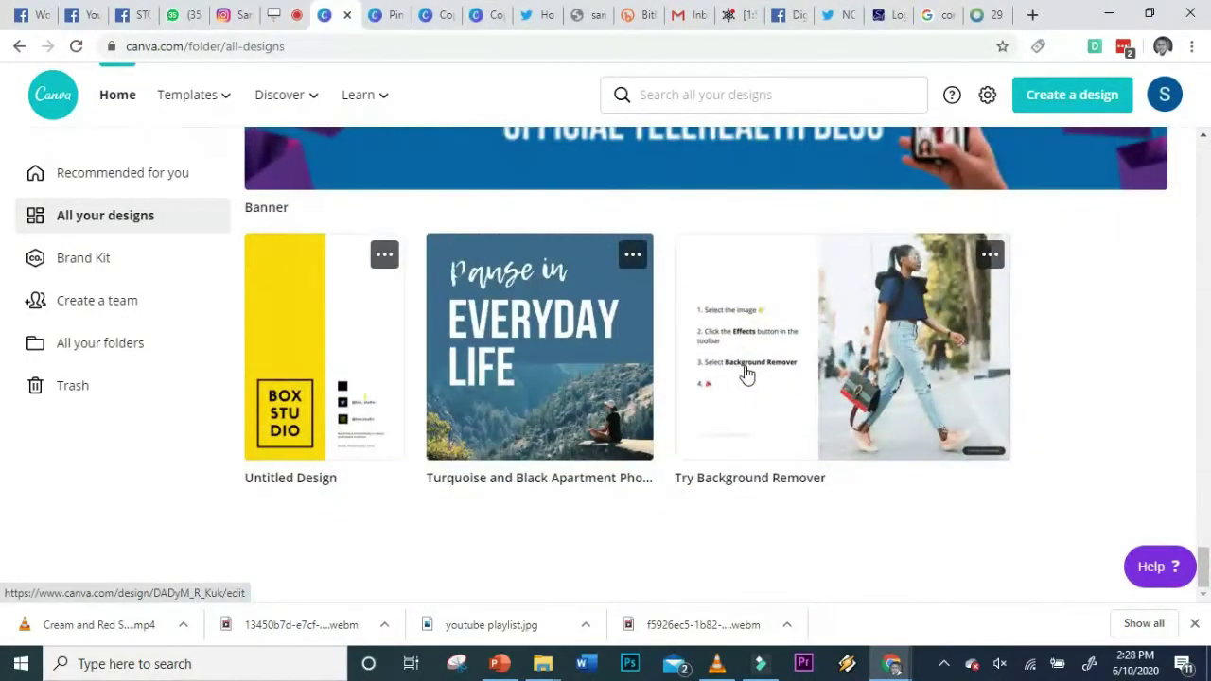
pyautogui.scroll(15, 746, 375)
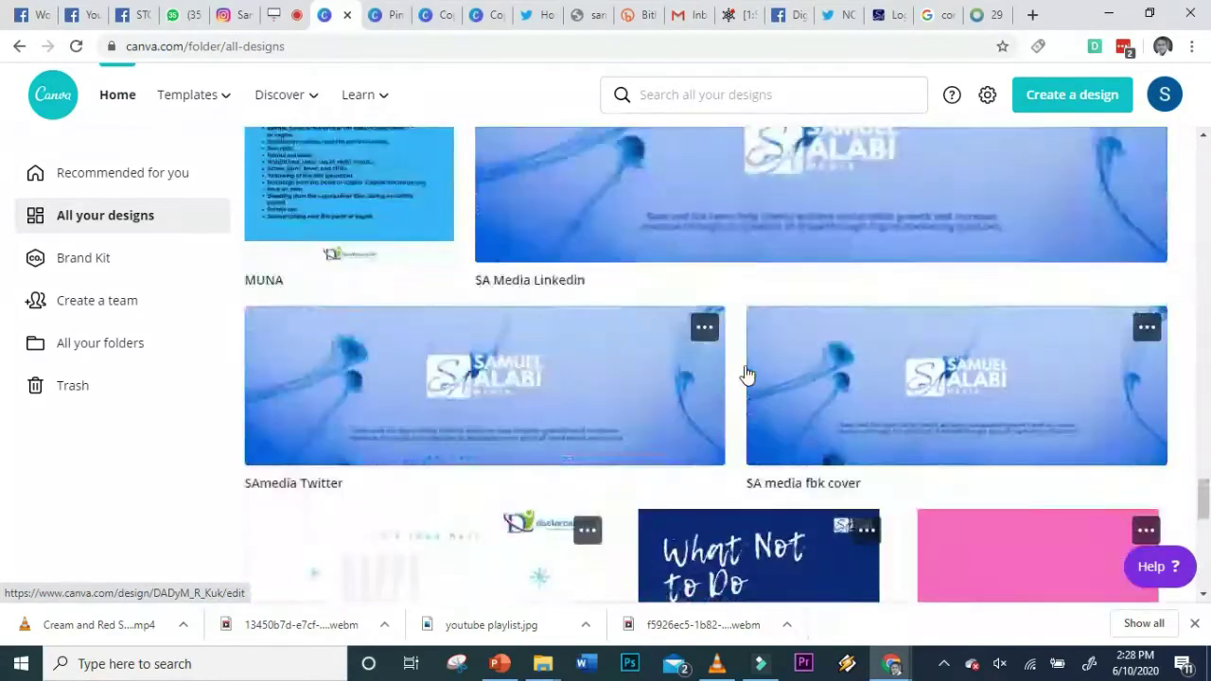
pyautogui.scroll(15, 746, 375)
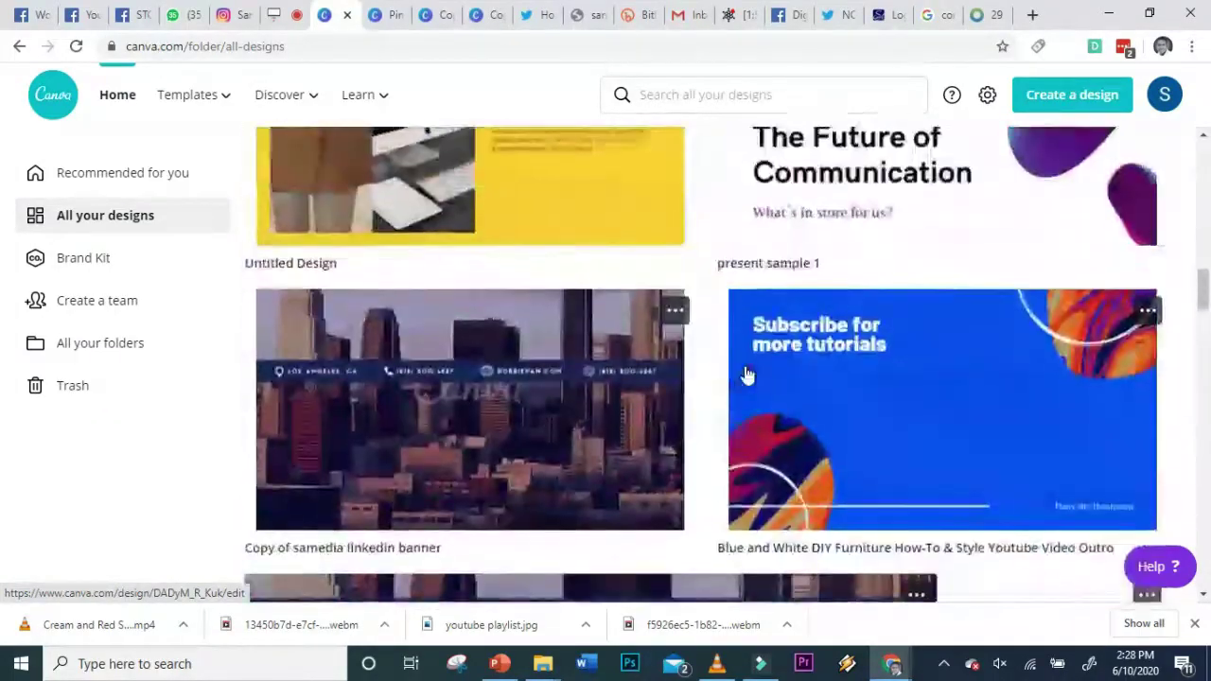
pyautogui.scroll(10, 746, 375)
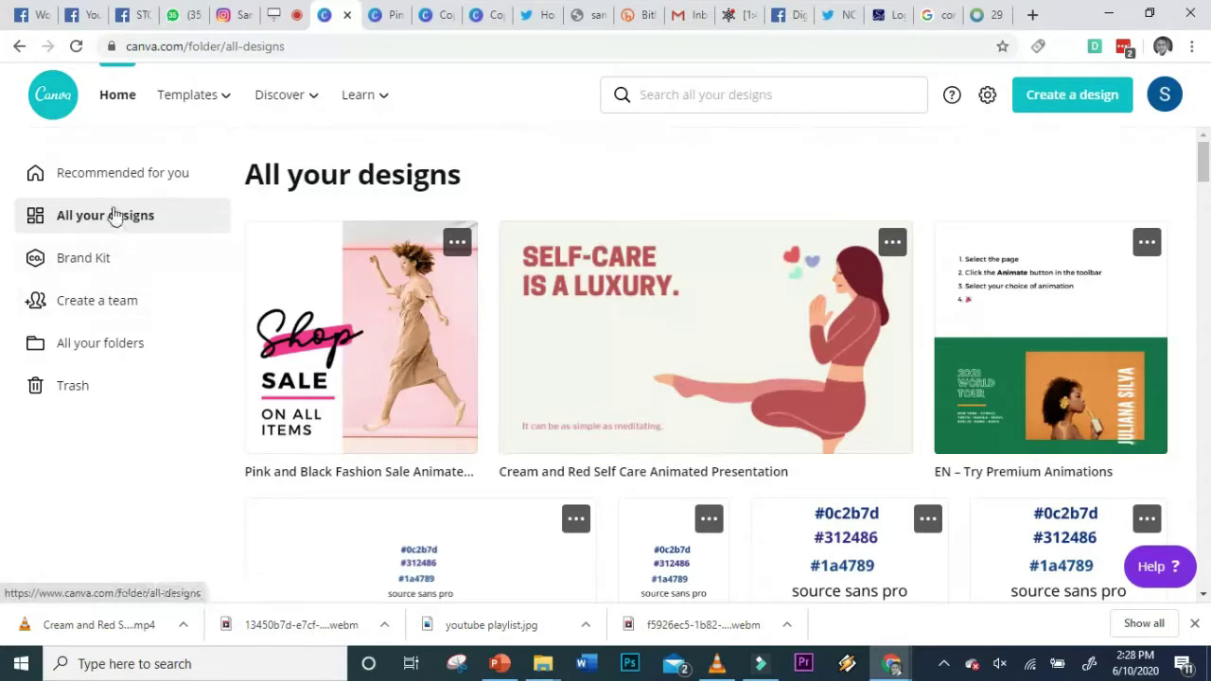
pyautogui.scroll(-4, 514, 332)
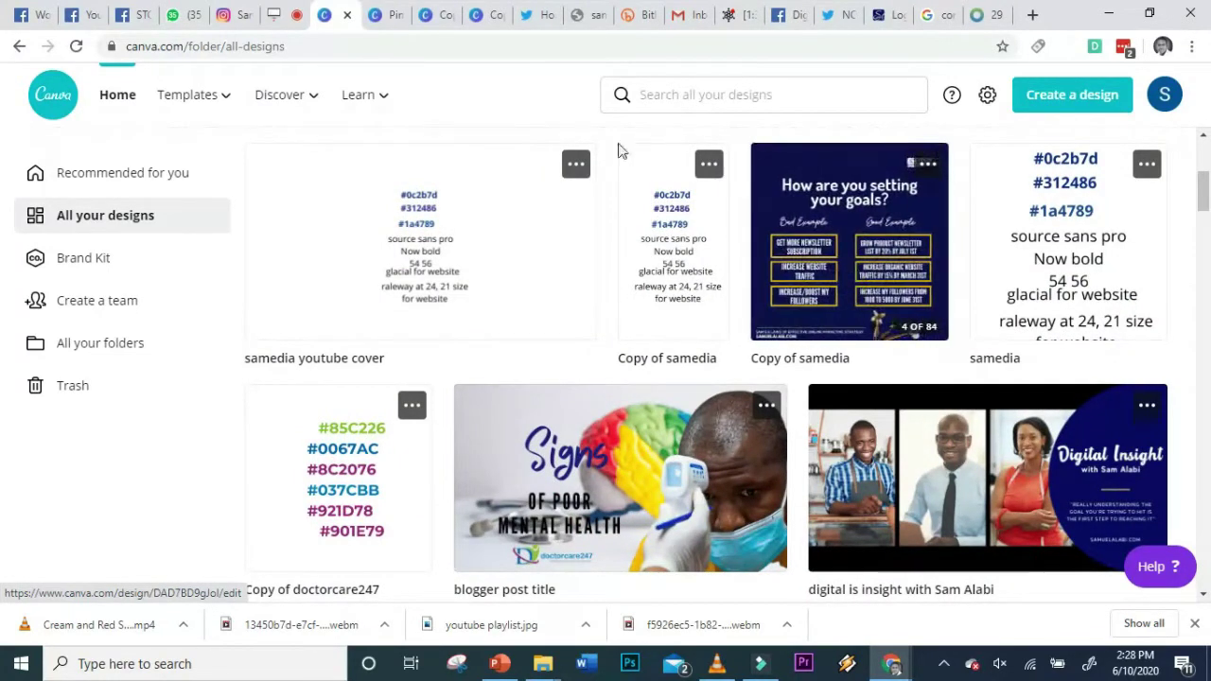
# Step: Switch to the Copy of samedia design, dismiss the Animation Pro tutorial, and select page 5's traffic quote
pyautogui.click(435, 14)
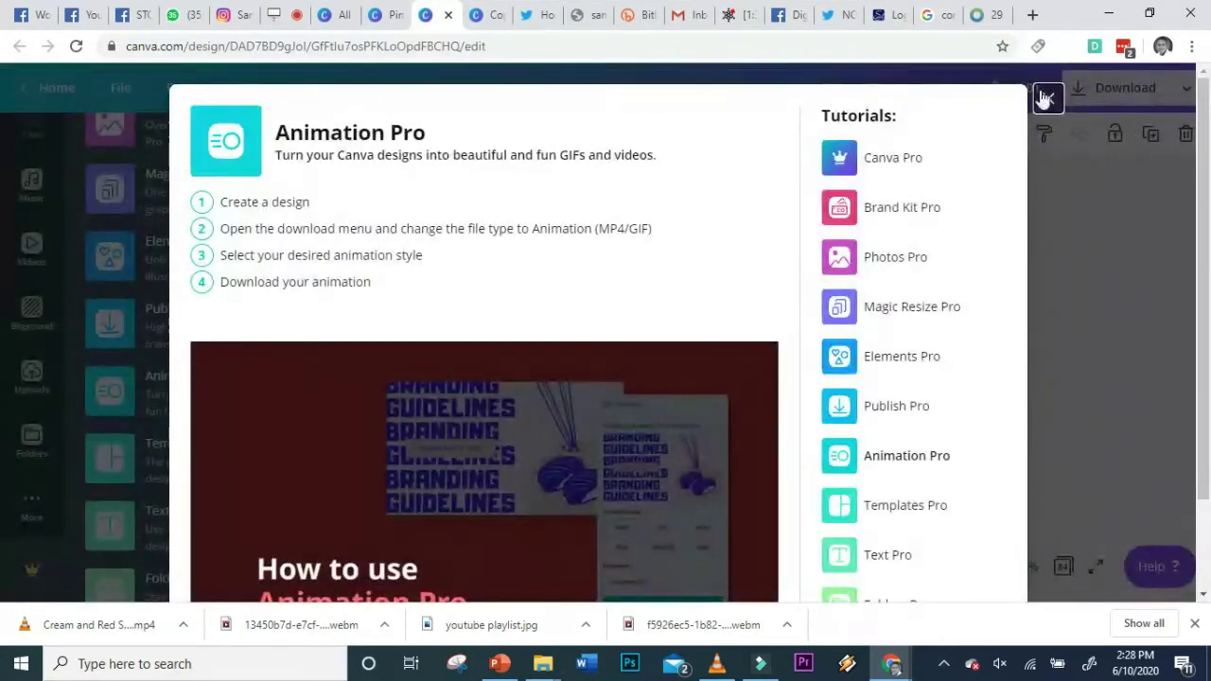
pyautogui.click(1047, 97)
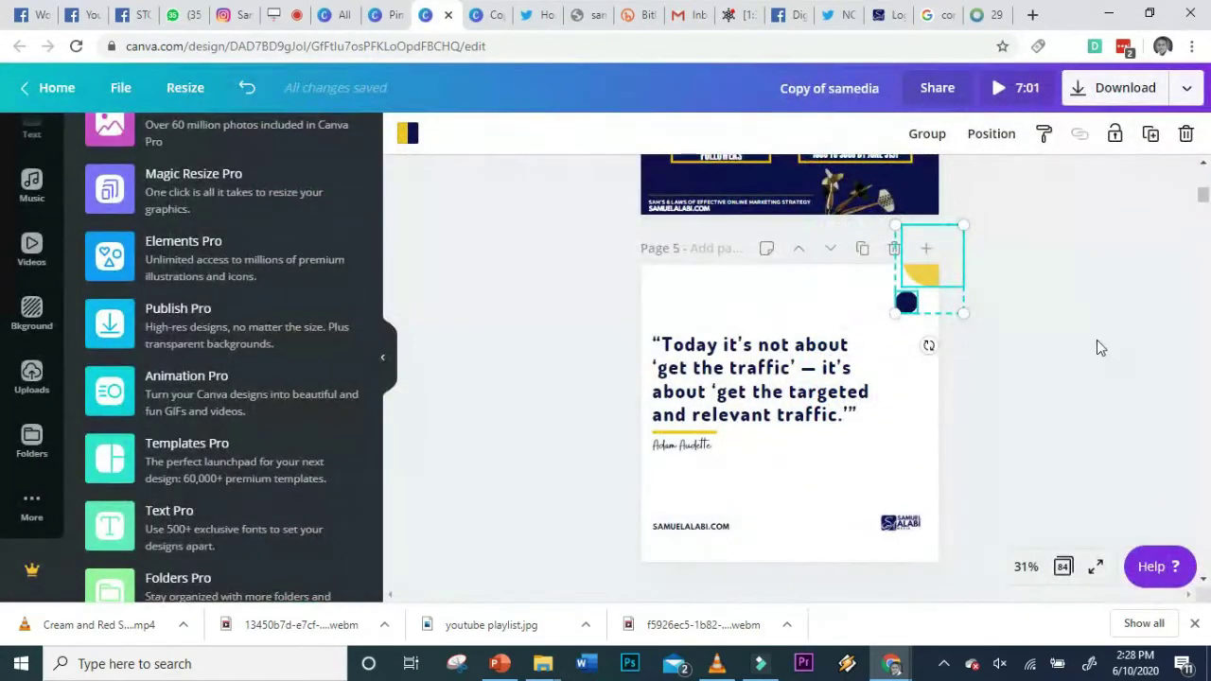
pyautogui.click(1096, 339)
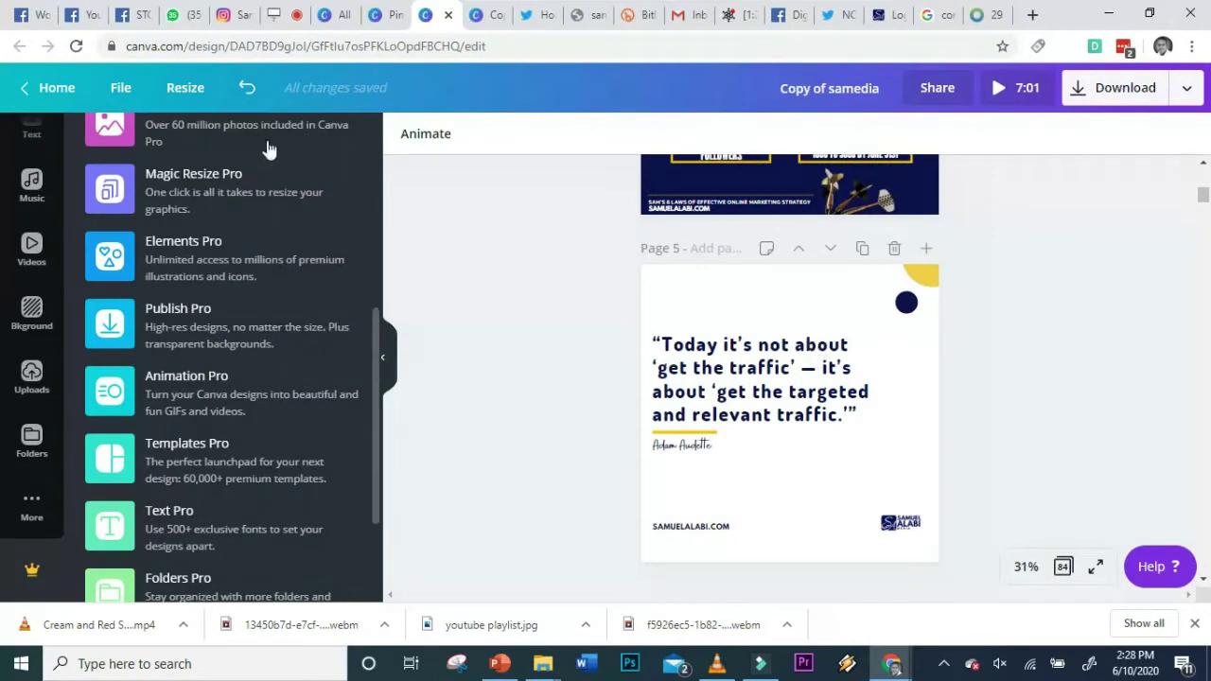
pyautogui.scroll(5, 96, 180)
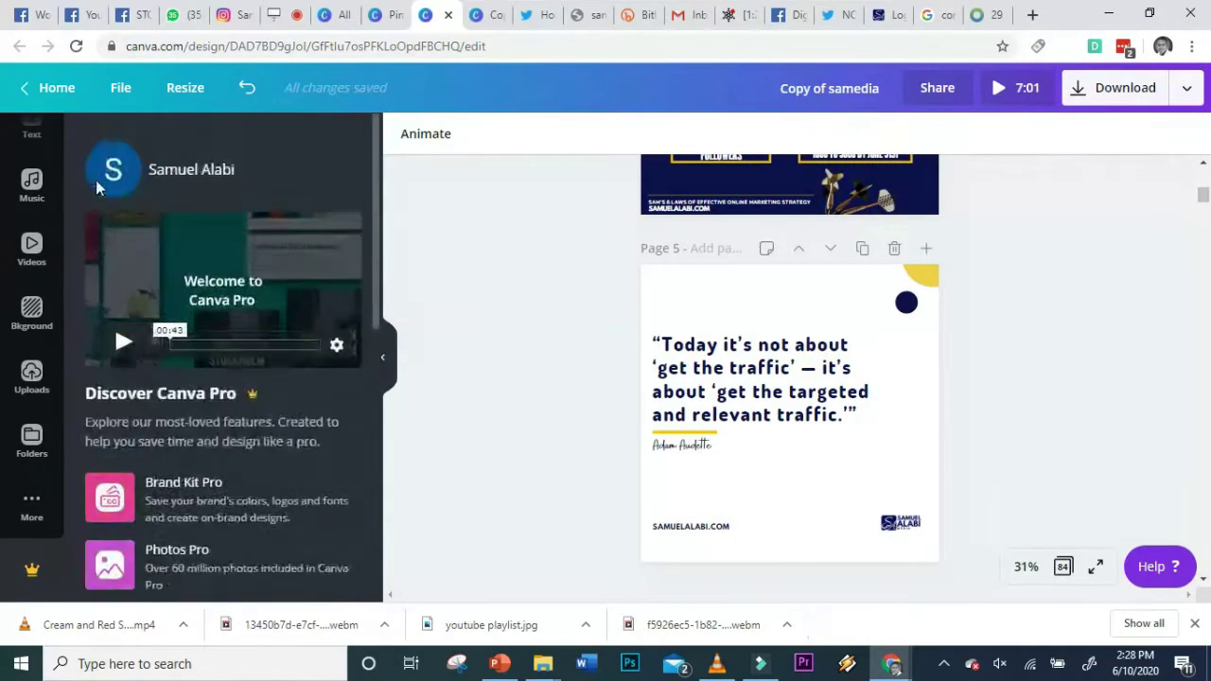
pyautogui.click(31, 128)
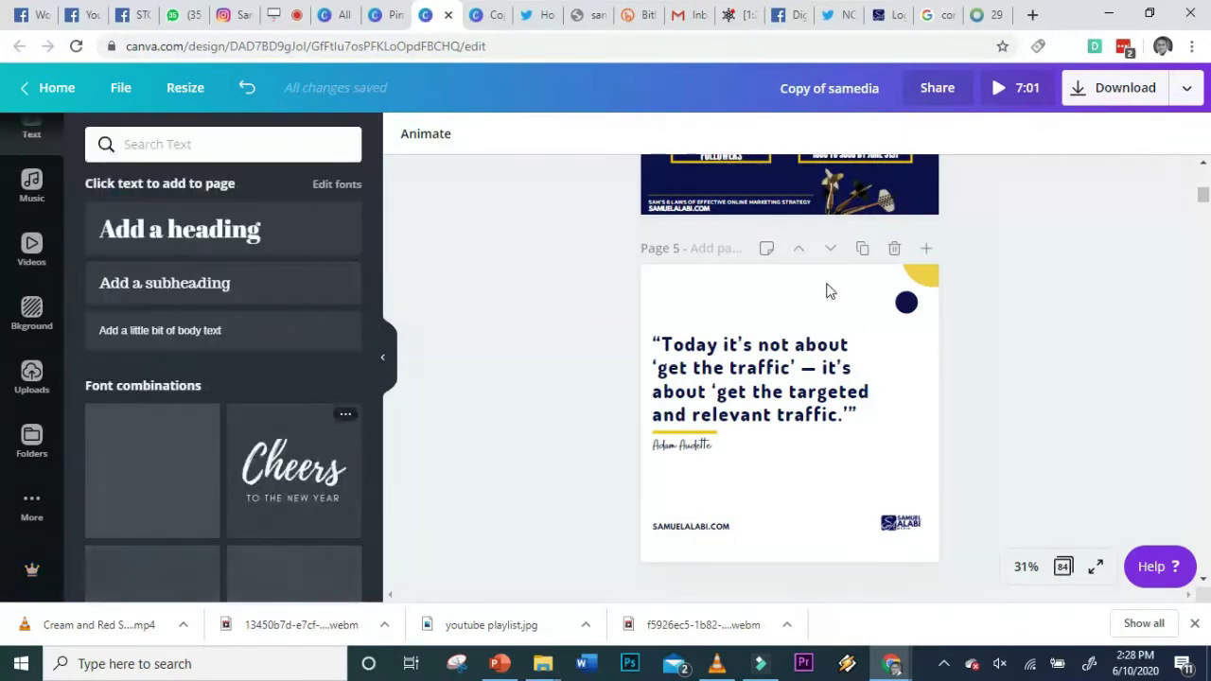
pyautogui.click(804, 296)
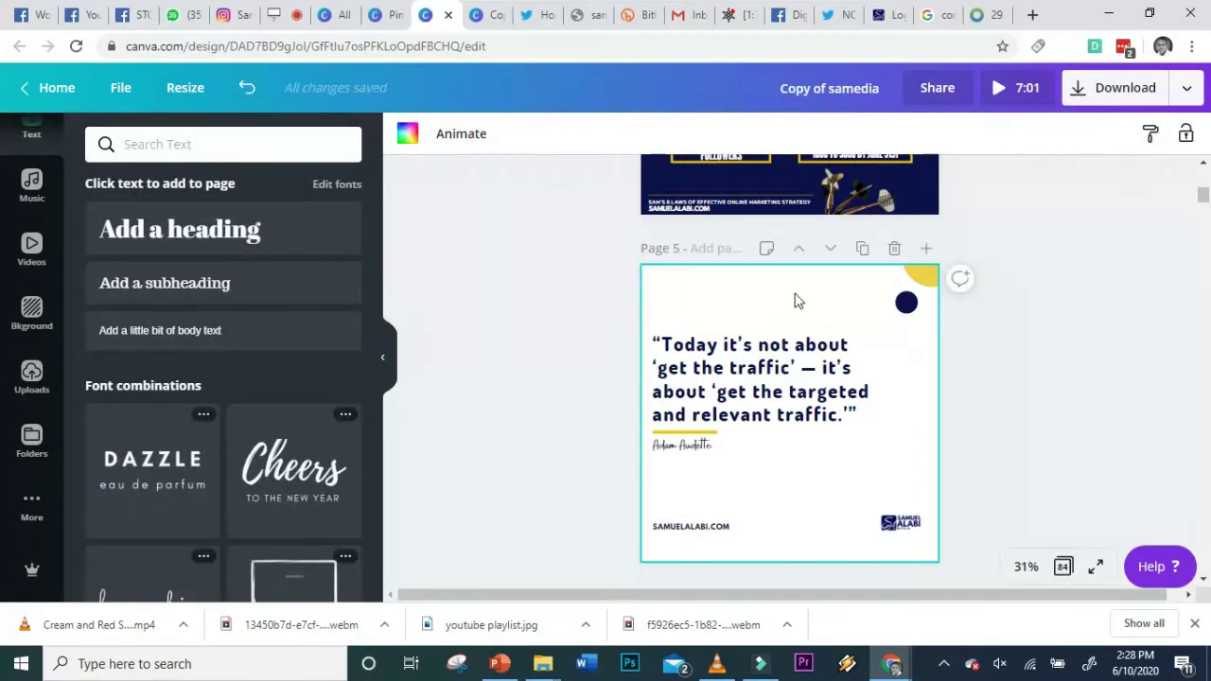
# Step: In the Download panel, set the download to Page 5 only
pyautogui.click(1080, 92)
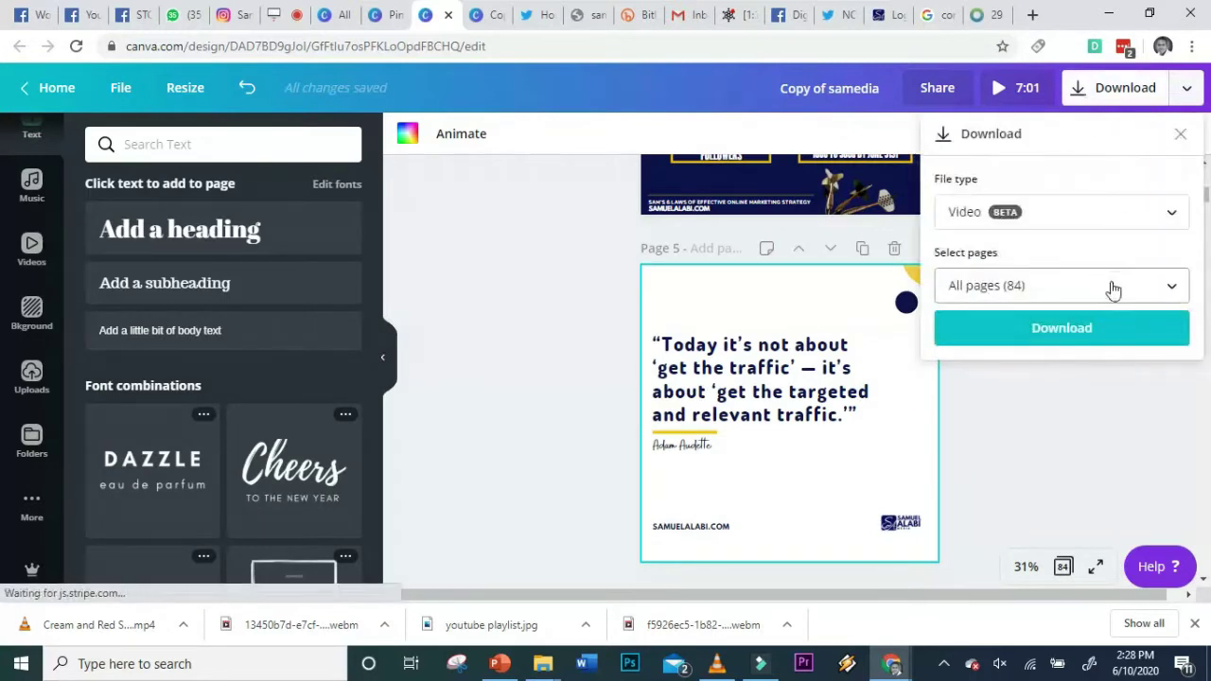
pyautogui.click(1079, 288)
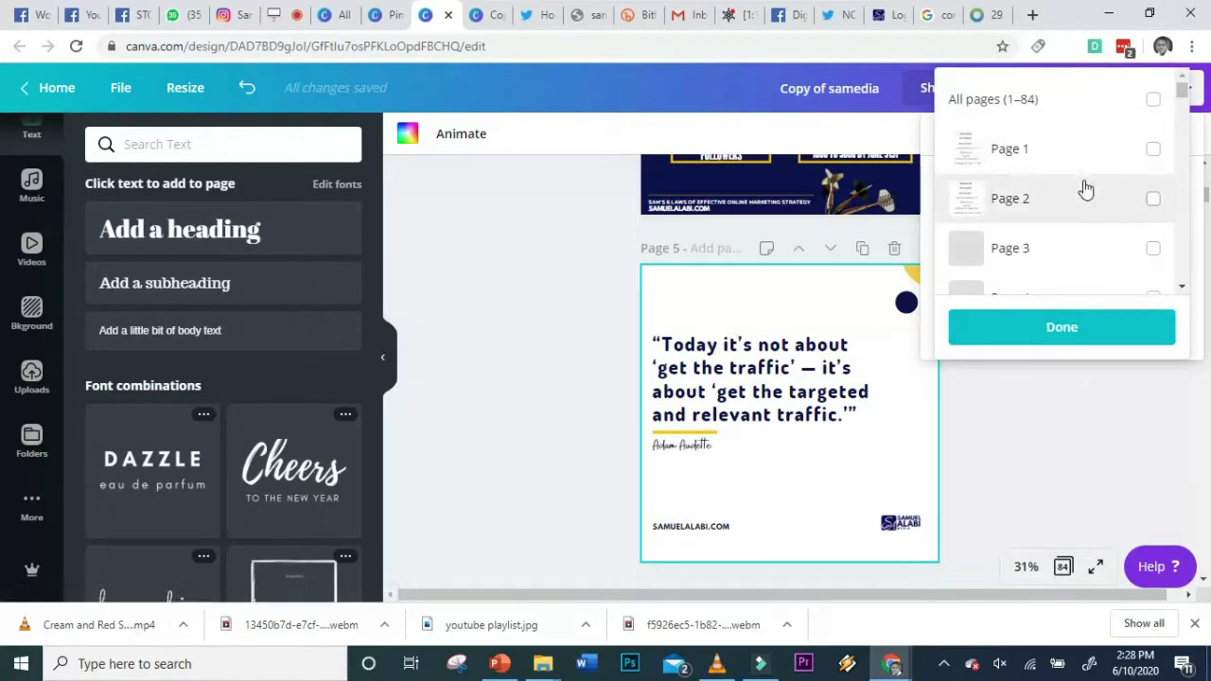
pyautogui.scroll(-3, 1089, 262)
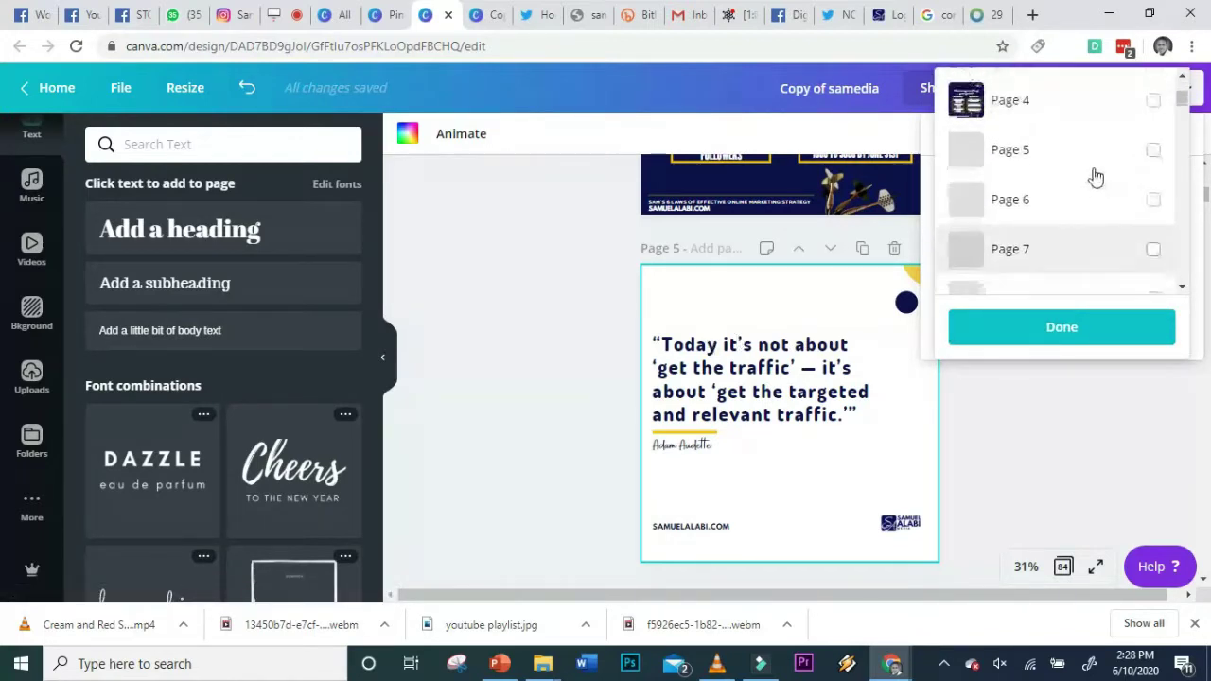
pyautogui.scroll(-1, 1103, 158)
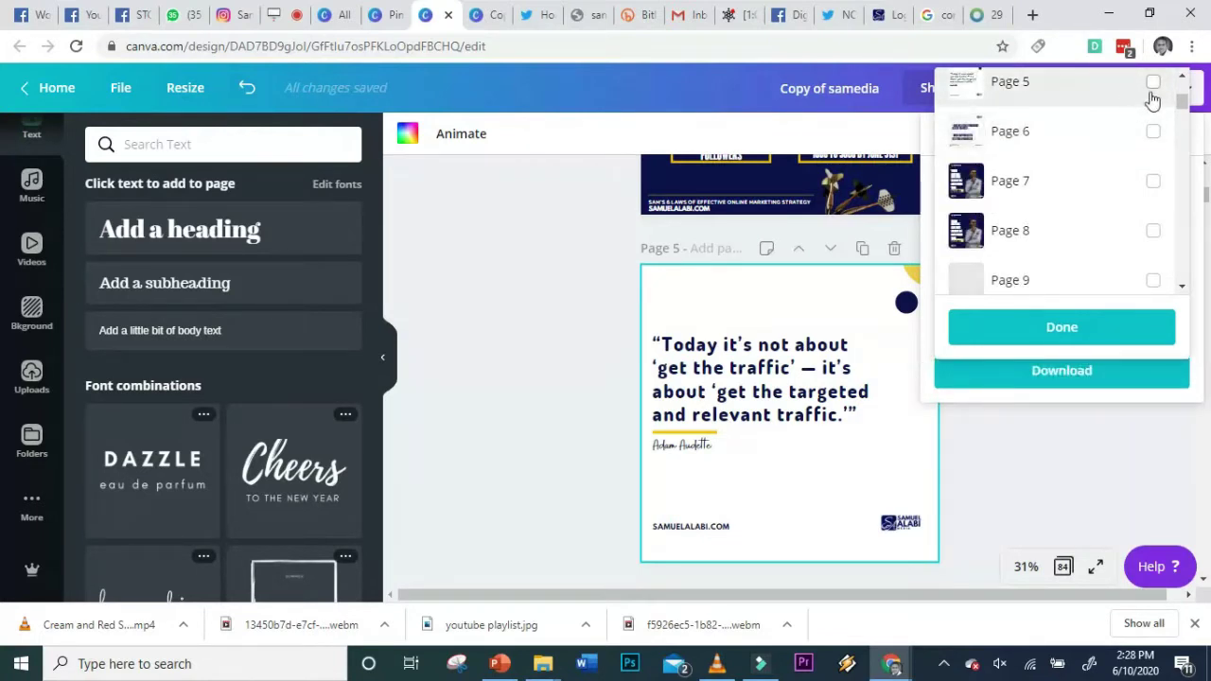
pyautogui.click(1154, 83)
pyautogui.click(1111, 326)
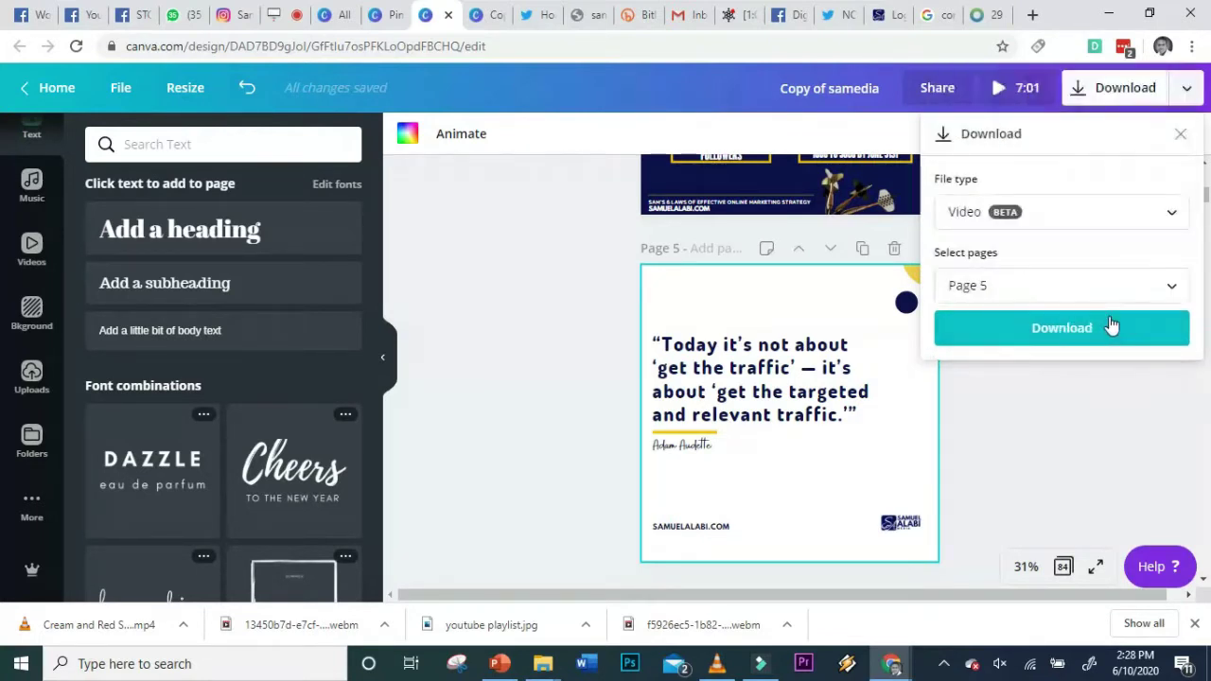
# Step: Change the download file type from Video to PNG and close the panel
pyautogui.click(1044, 227)
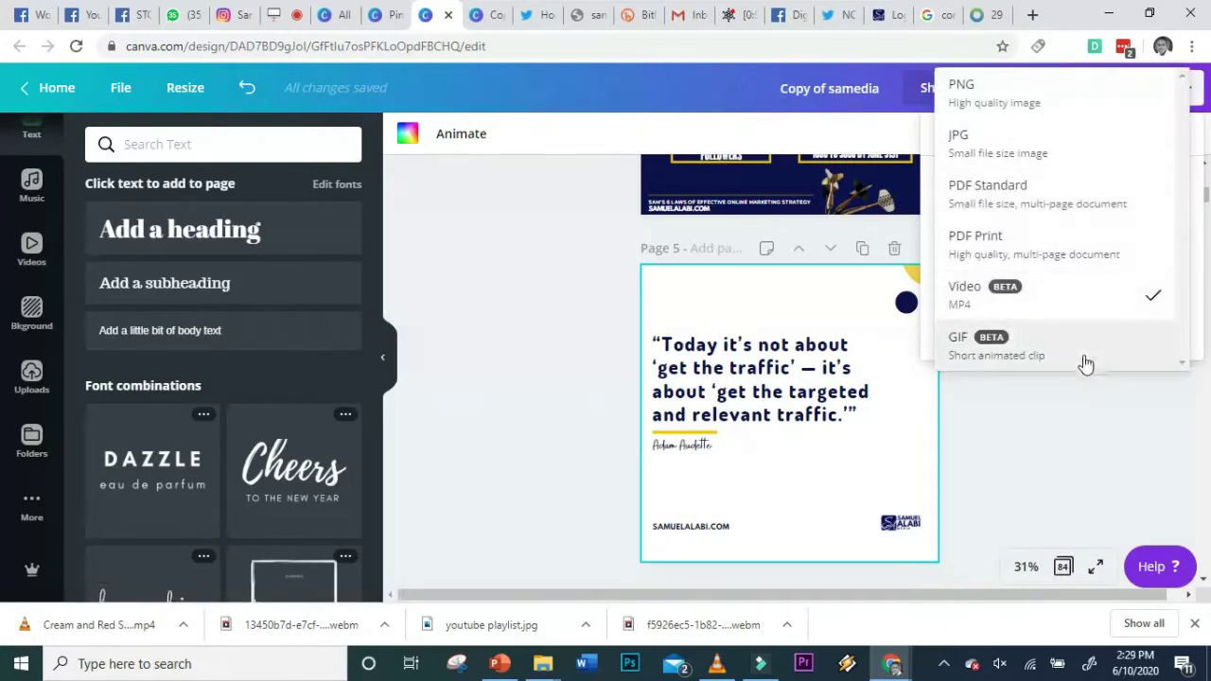
pyautogui.click(1118, 304)
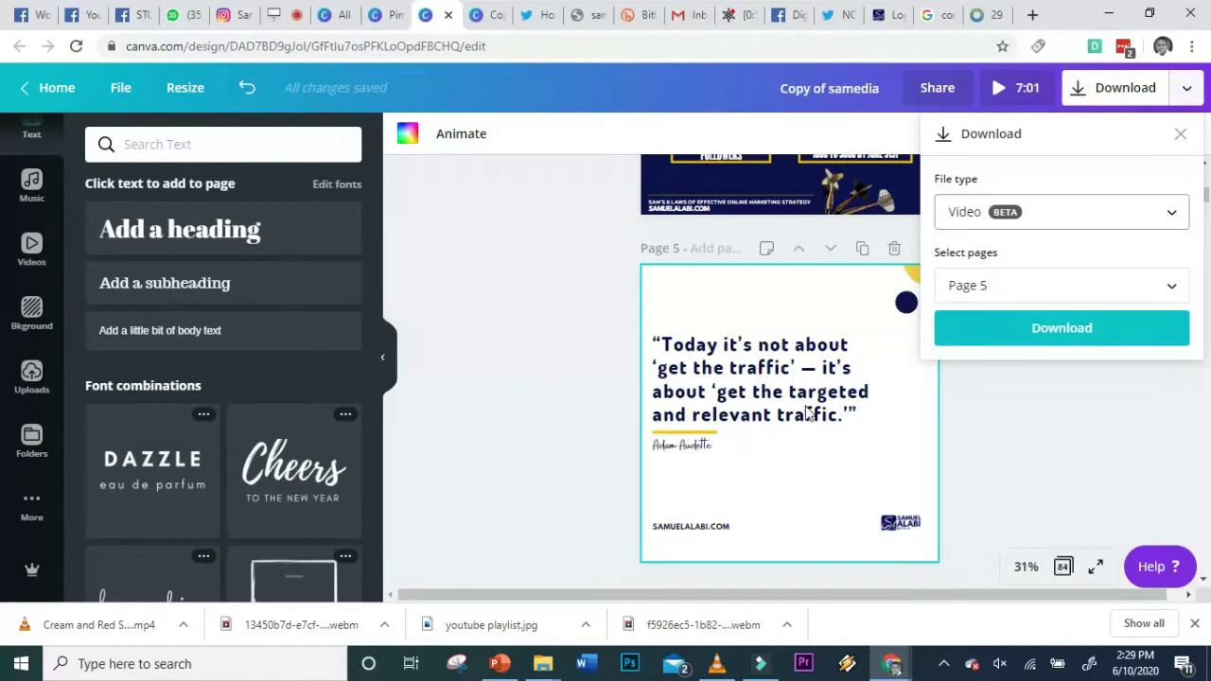
pyautogui.click(1054, 216)
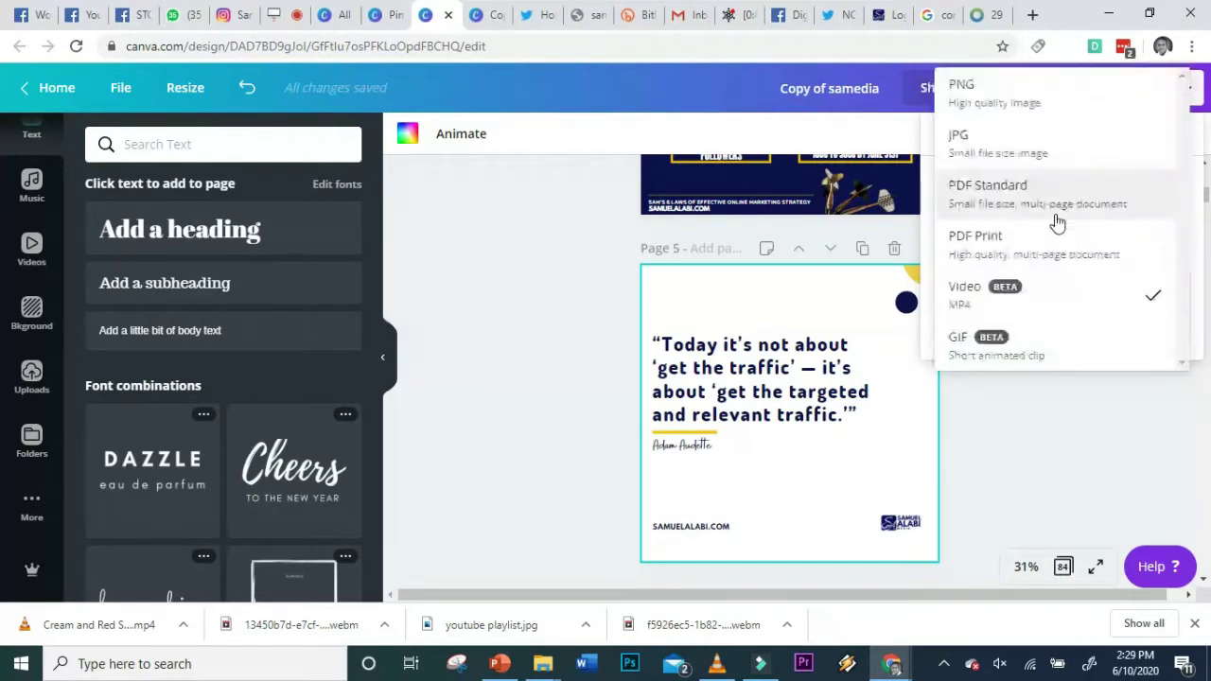
pyautogui.click(1031, 99)
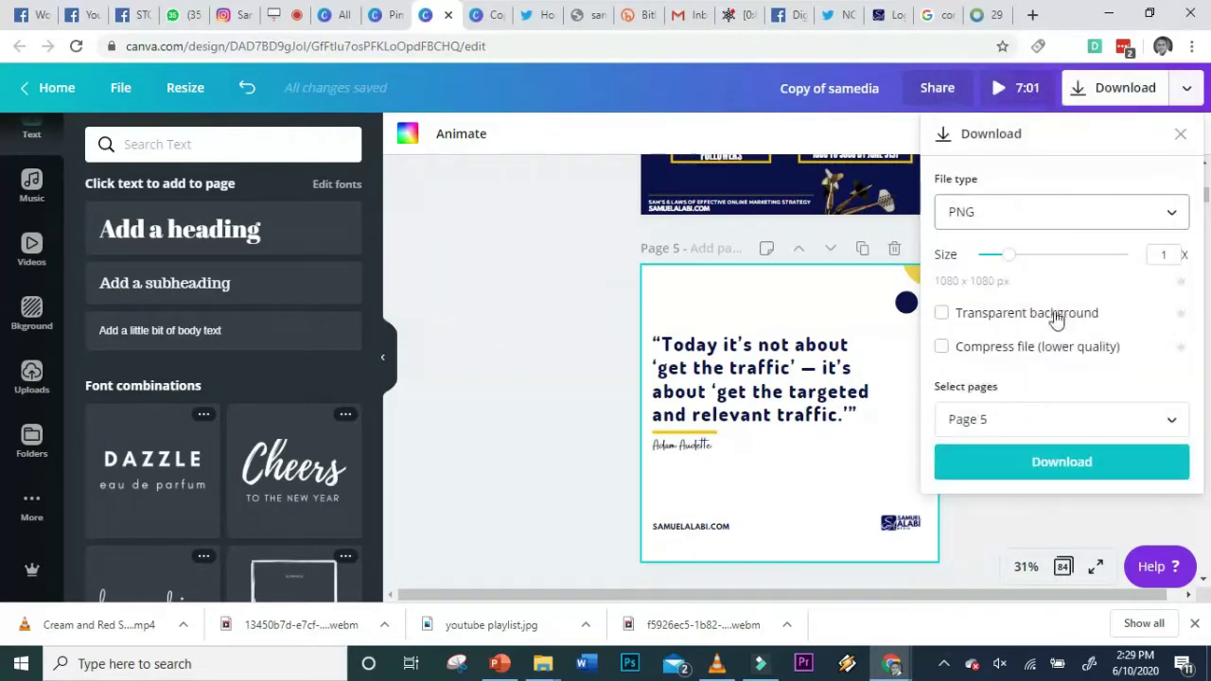
pyautogui.click(804, 310)
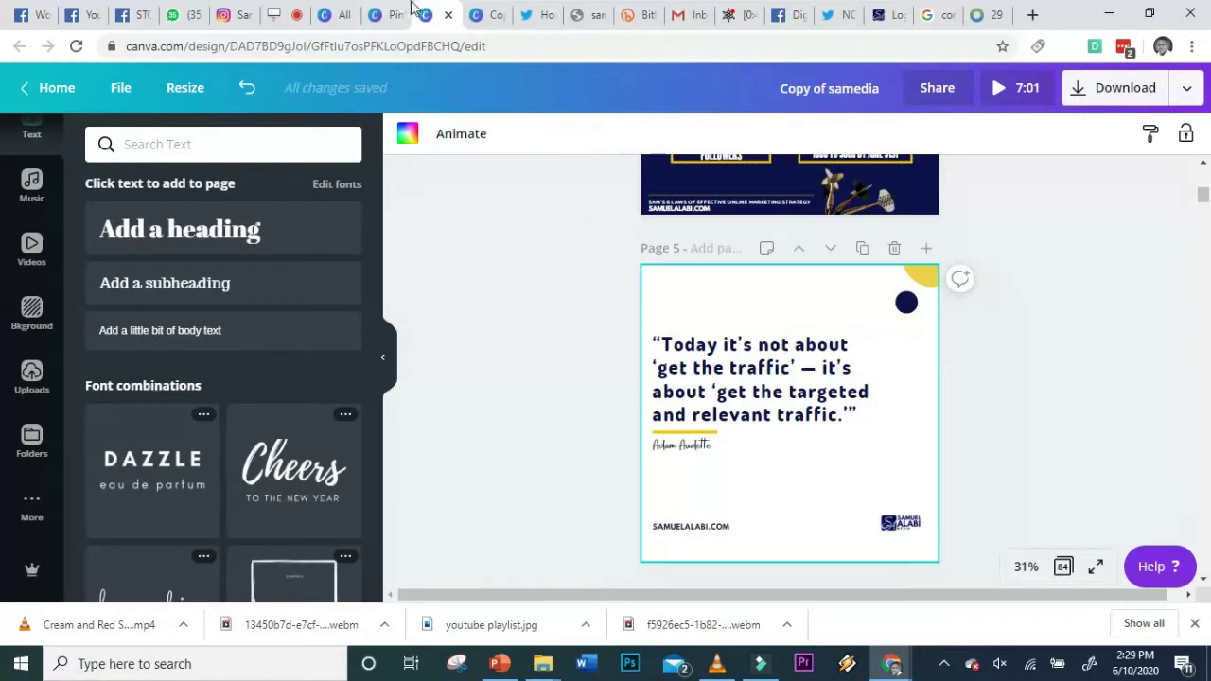
# Step: Switch from the Pink and Black Fashion Sale tab to the All your designs tab
pyautogui.click(383, 14)
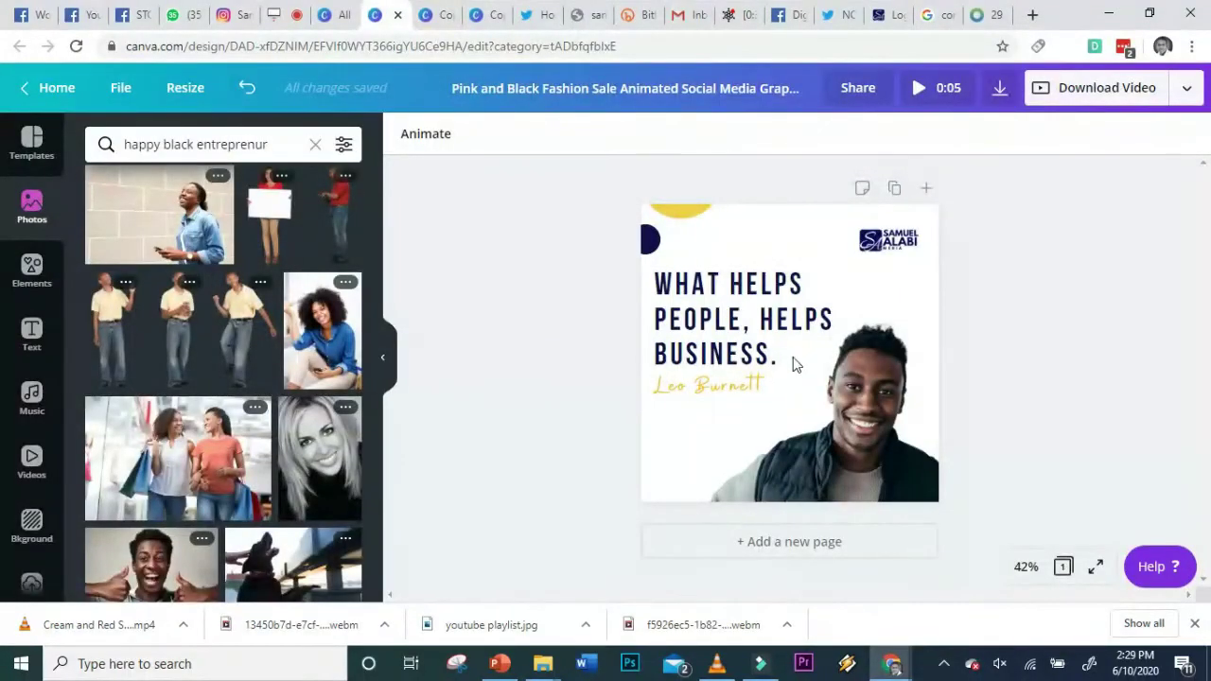
pyautogui.click(325, 15)
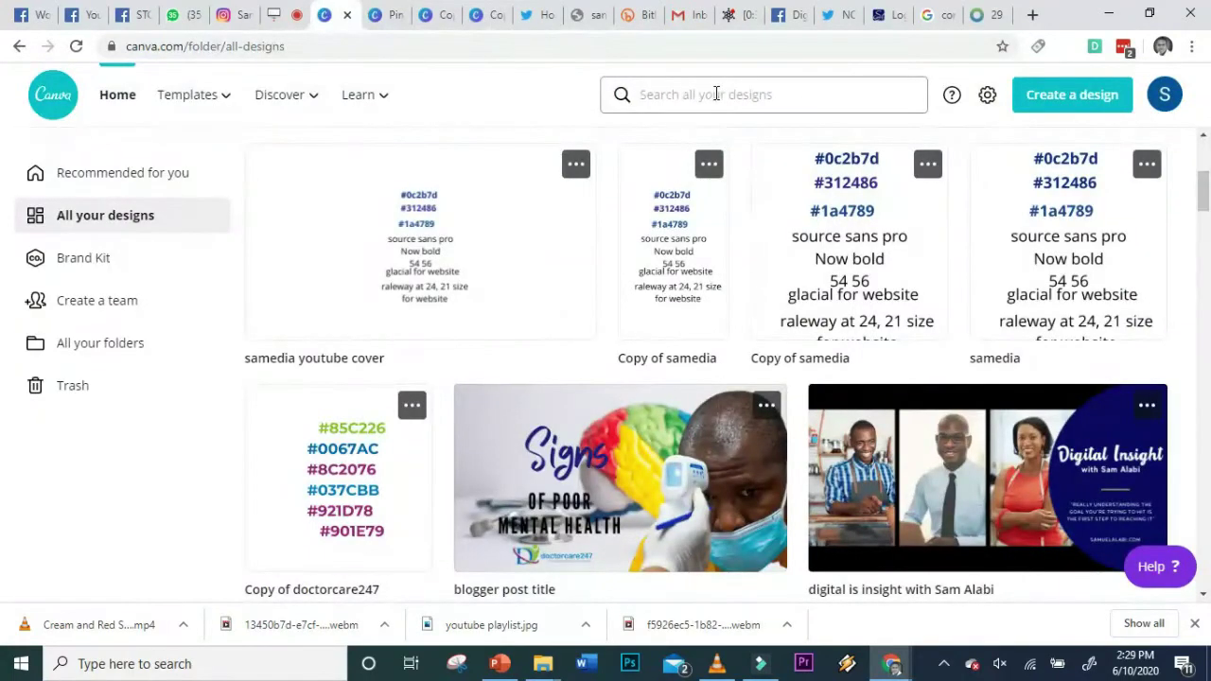
pyautogui.scroll(4, 633, 184)
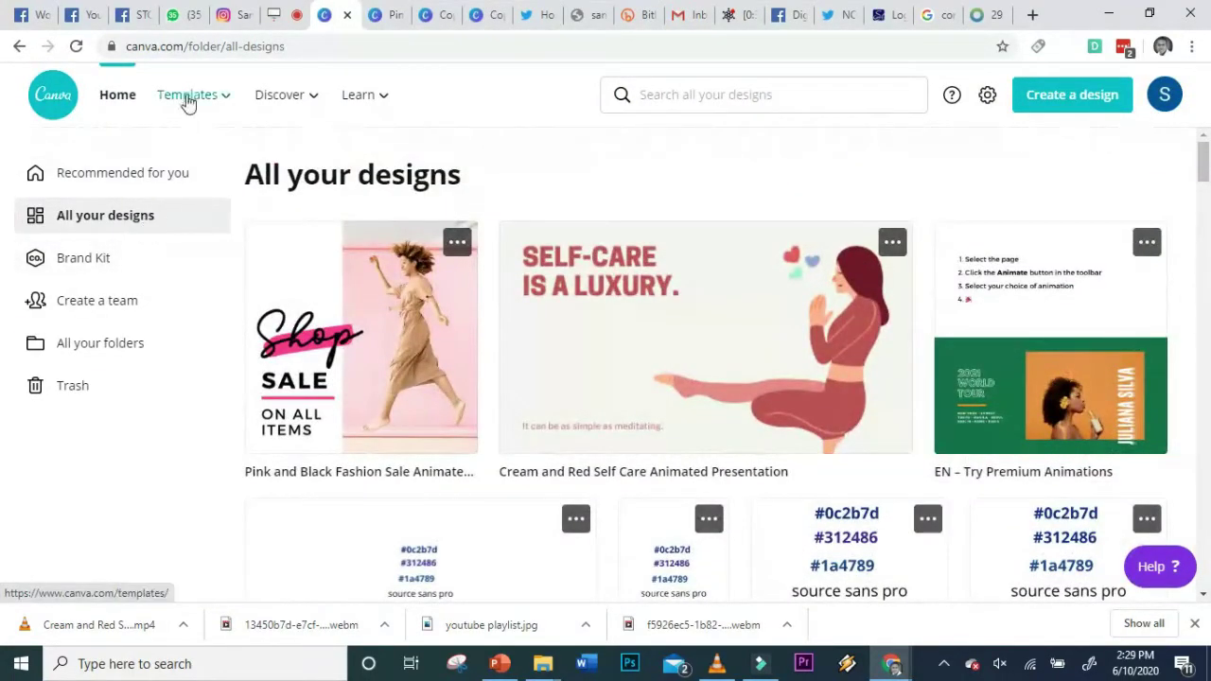
pyautogui.moveTo(196, 111)
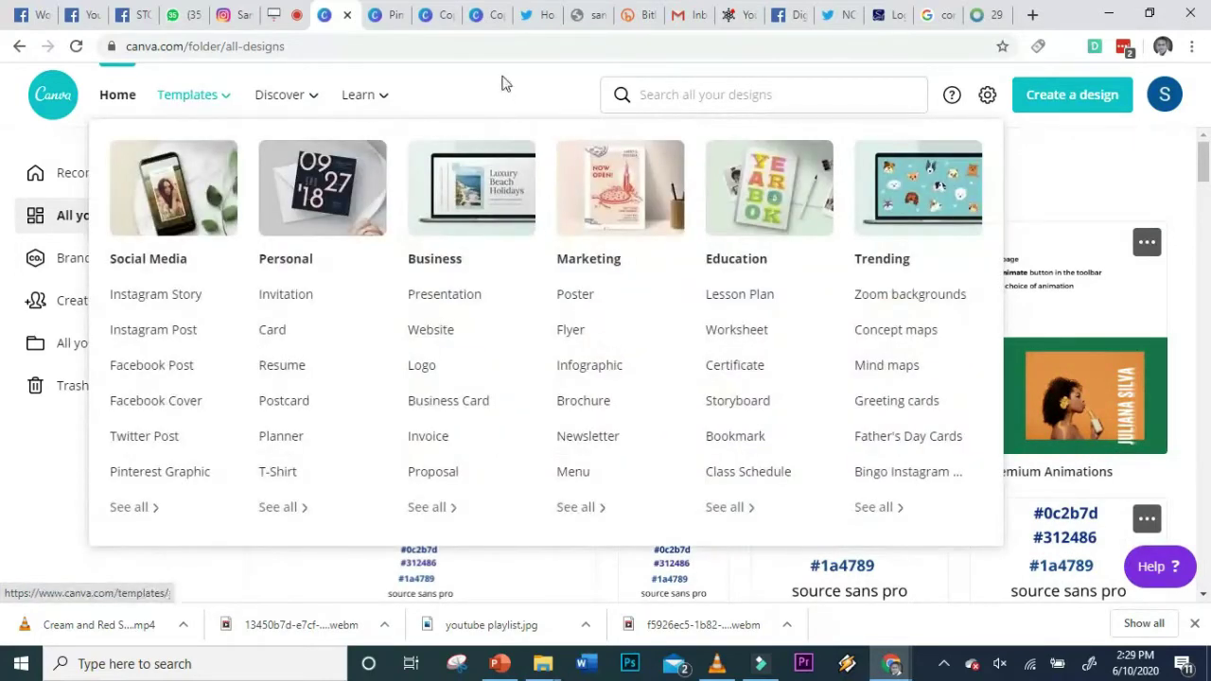
# Step: From the Canva home page, search 'animated' to see design-type suggestions like Animated Social Media
pyautogui.click(120, 103)
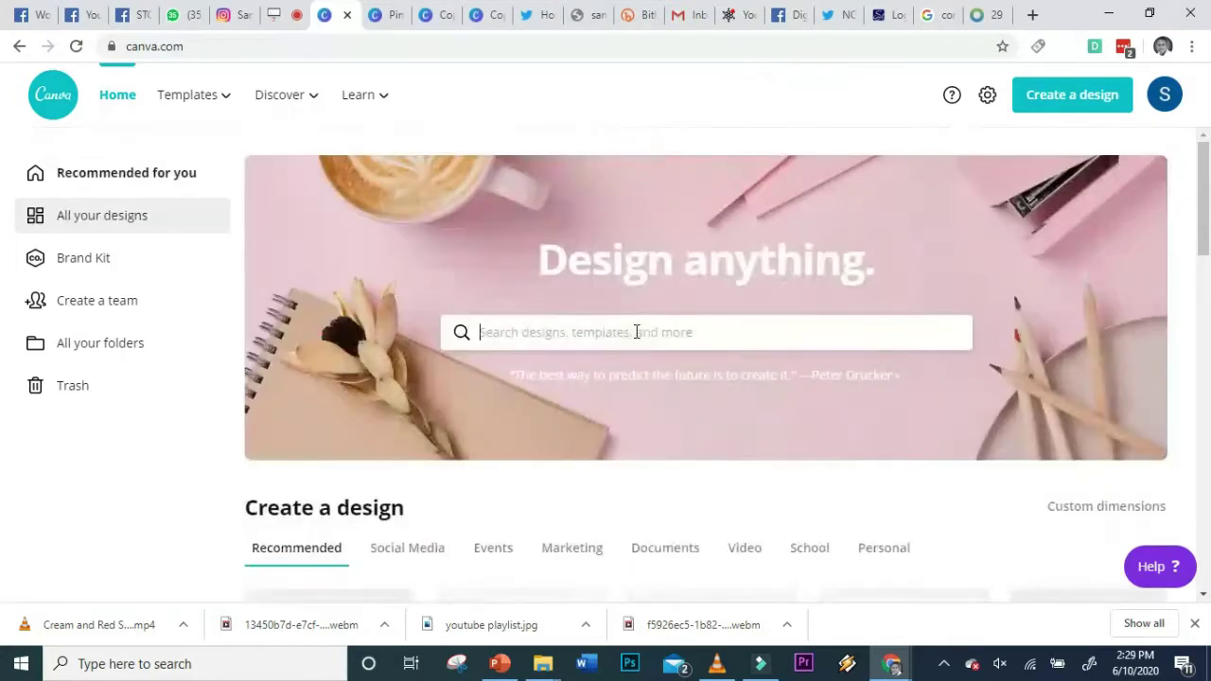
pyautogui.click(552, 337)
pyautogui.write('animated')
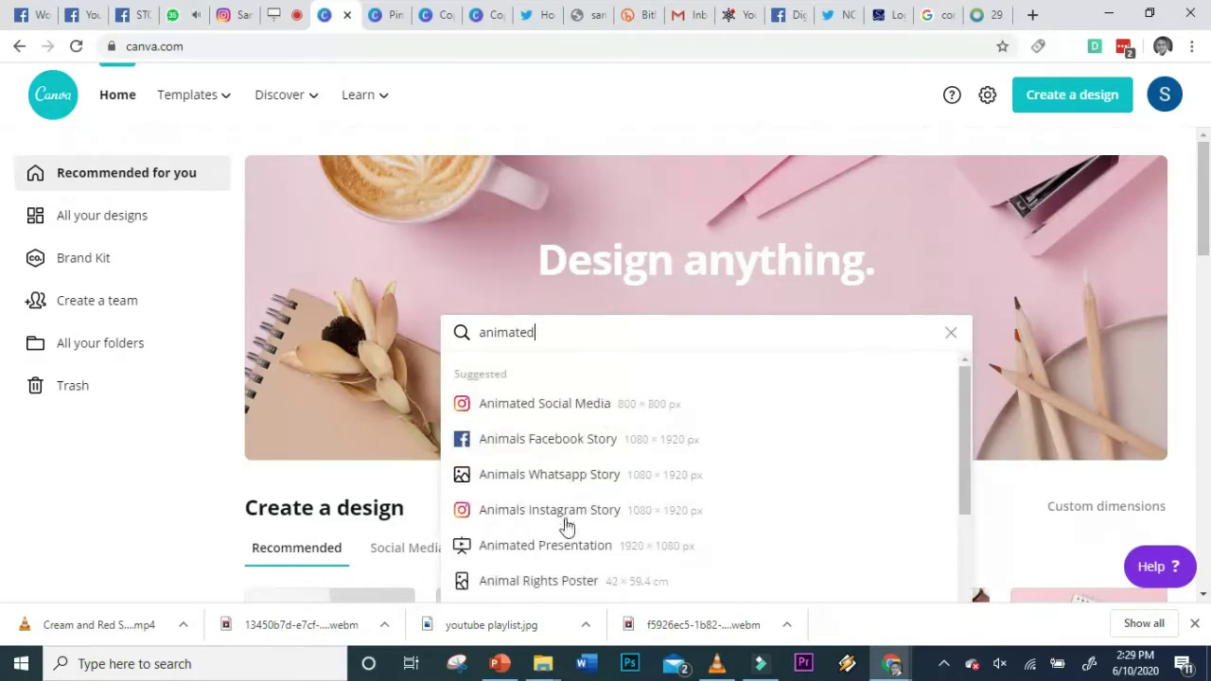
pyautogui.scroll(-1, 610, 514)
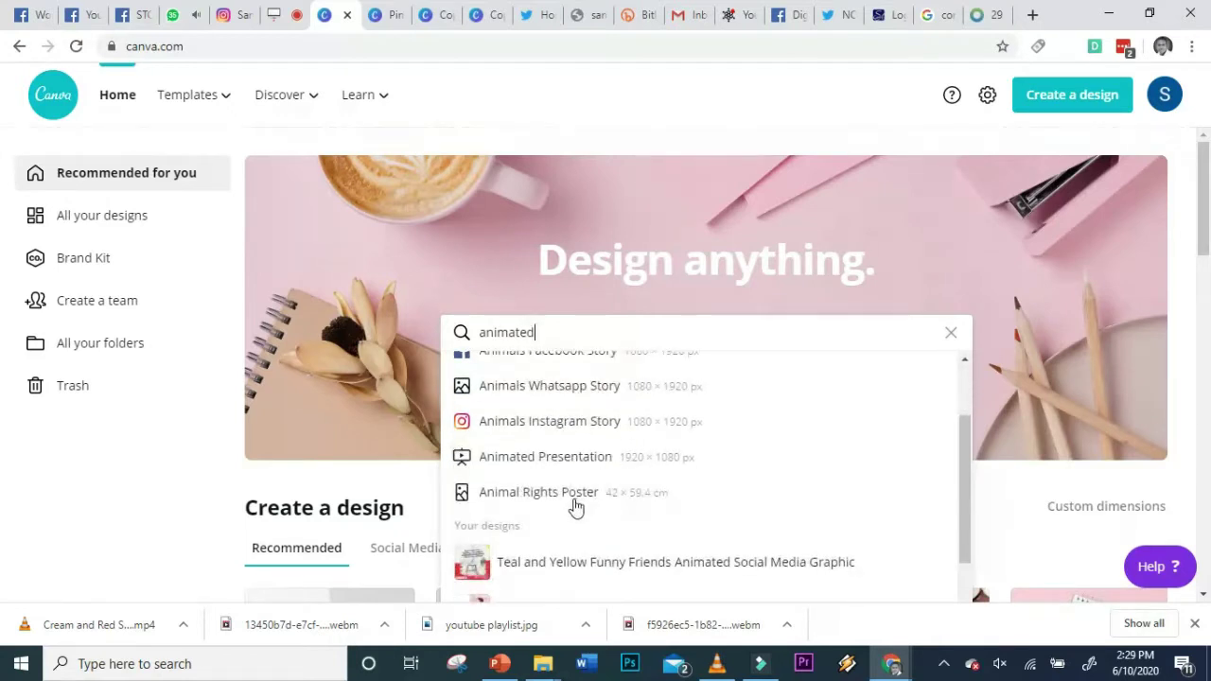
pyautogui.scroll(1, 573, 503)
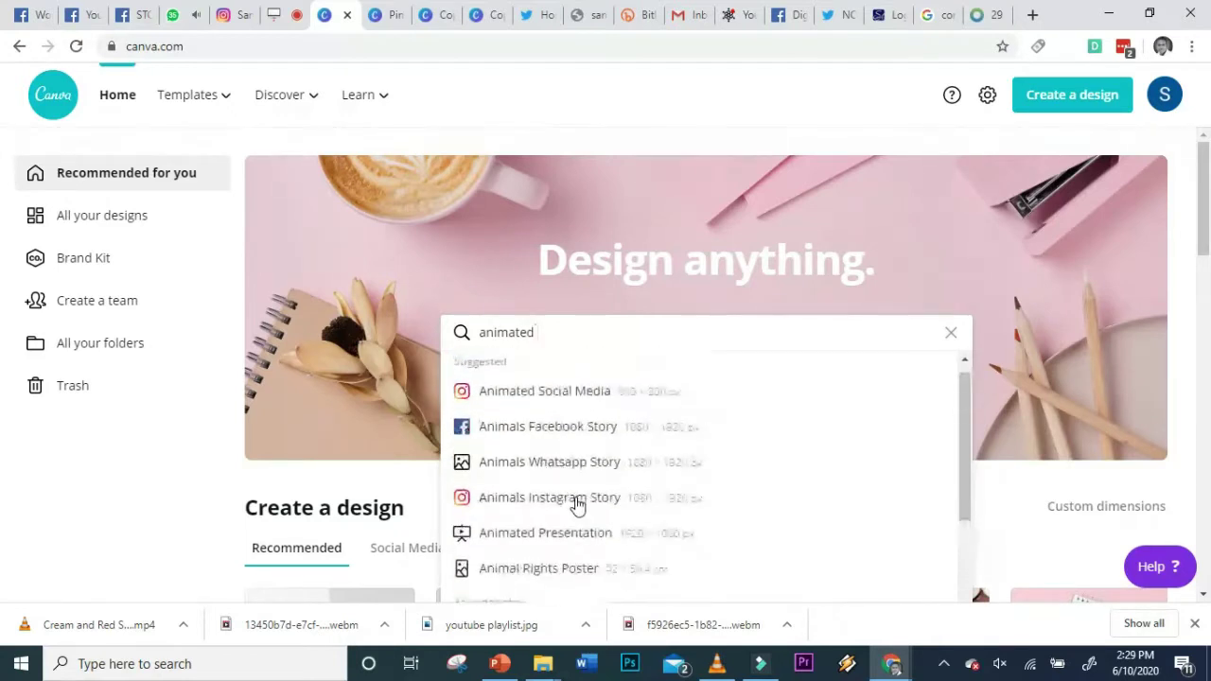
# Step: Open the Animated Social Media template results and browse through them
pyautogui.click(584, 405)
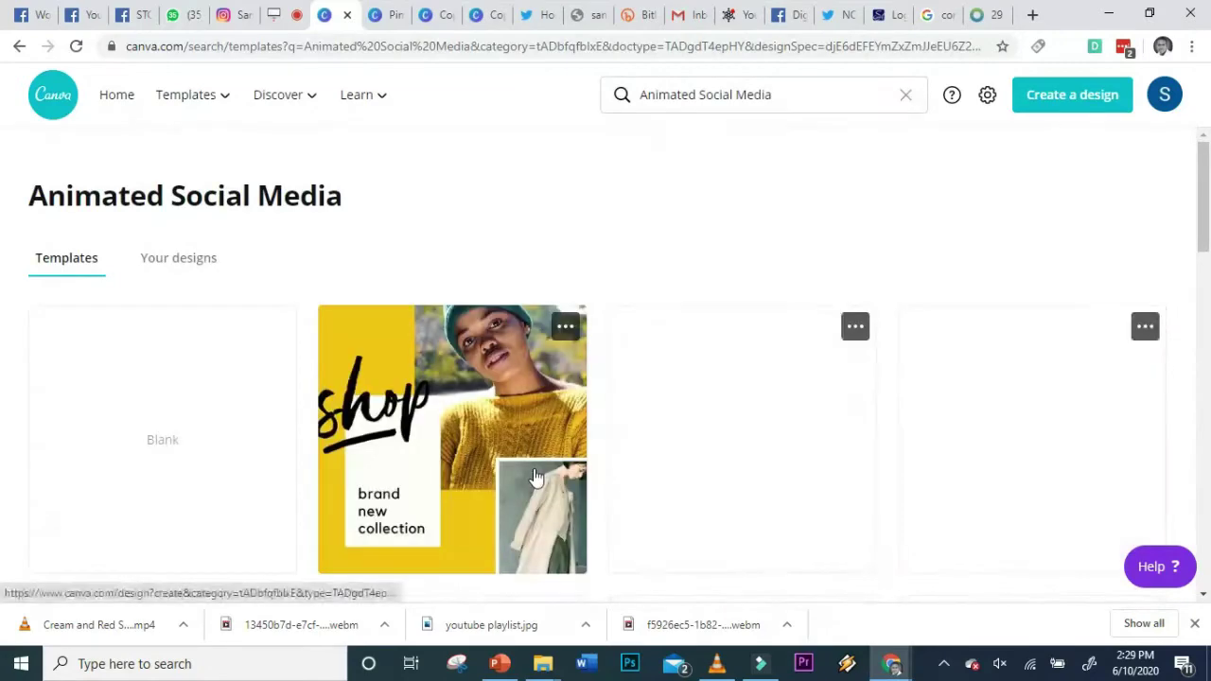
pyautogui.scroll(-1, 539, 473)
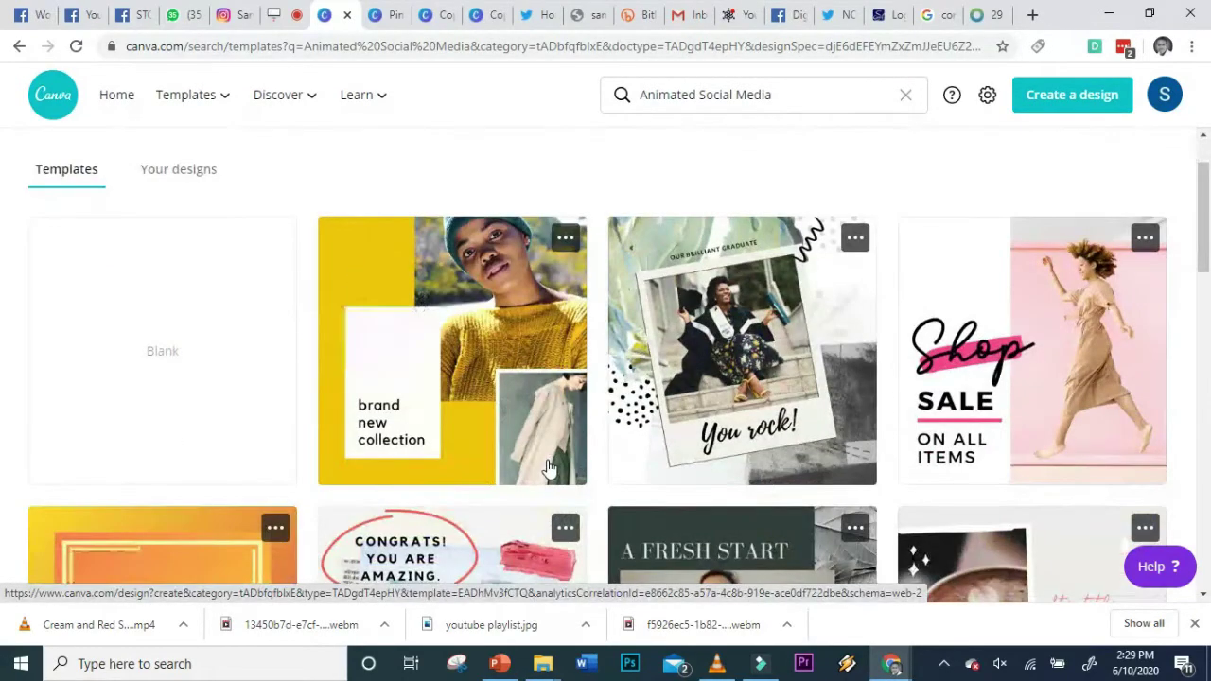
pyautogui.scroll(-3, 678, 404)
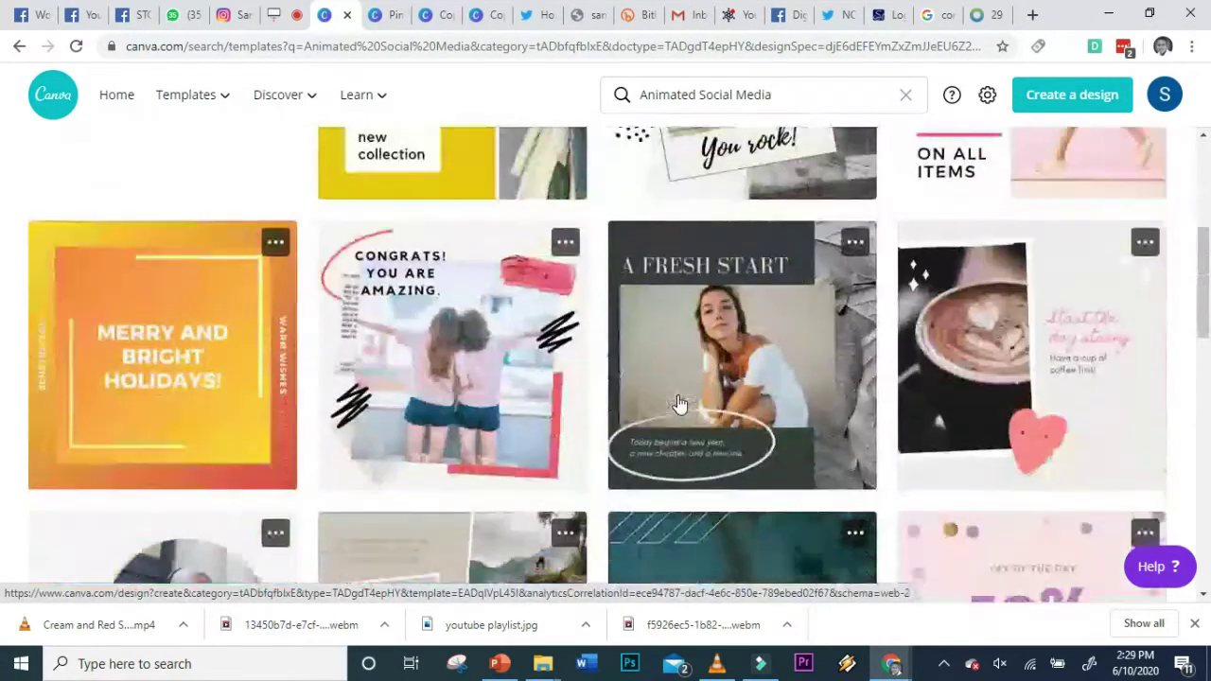
pyautogui.scroll(-5, 679, 404)
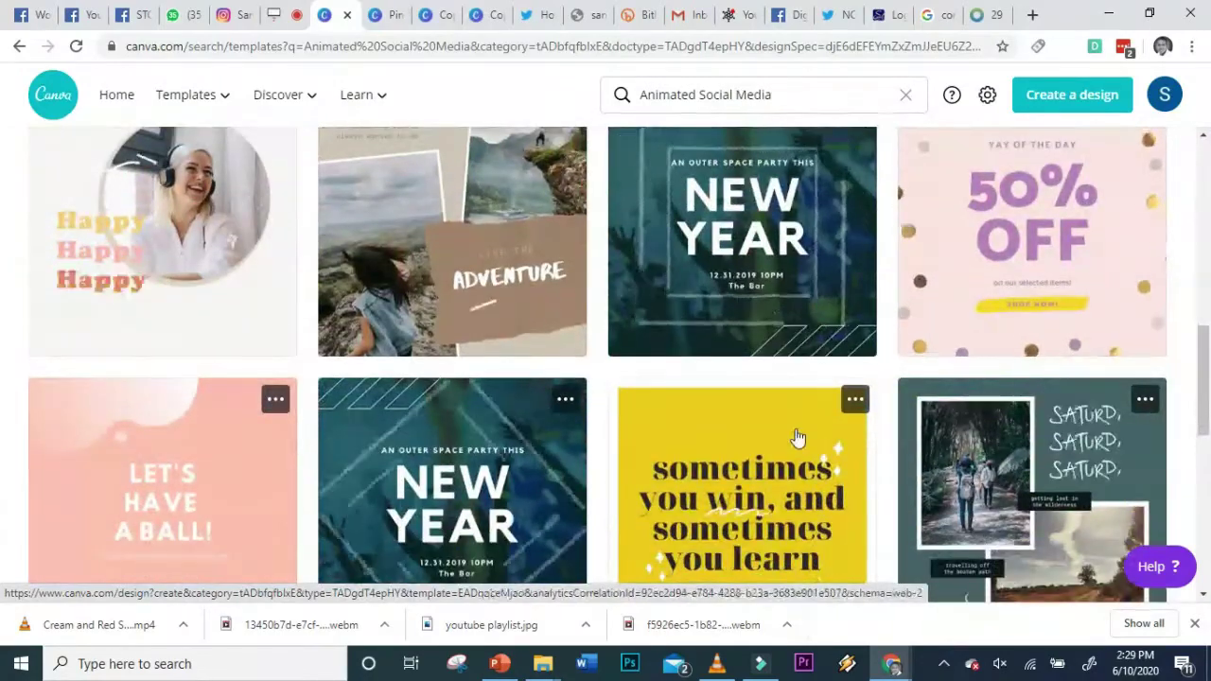
pyautogui.scroll(-6, 668, 448)
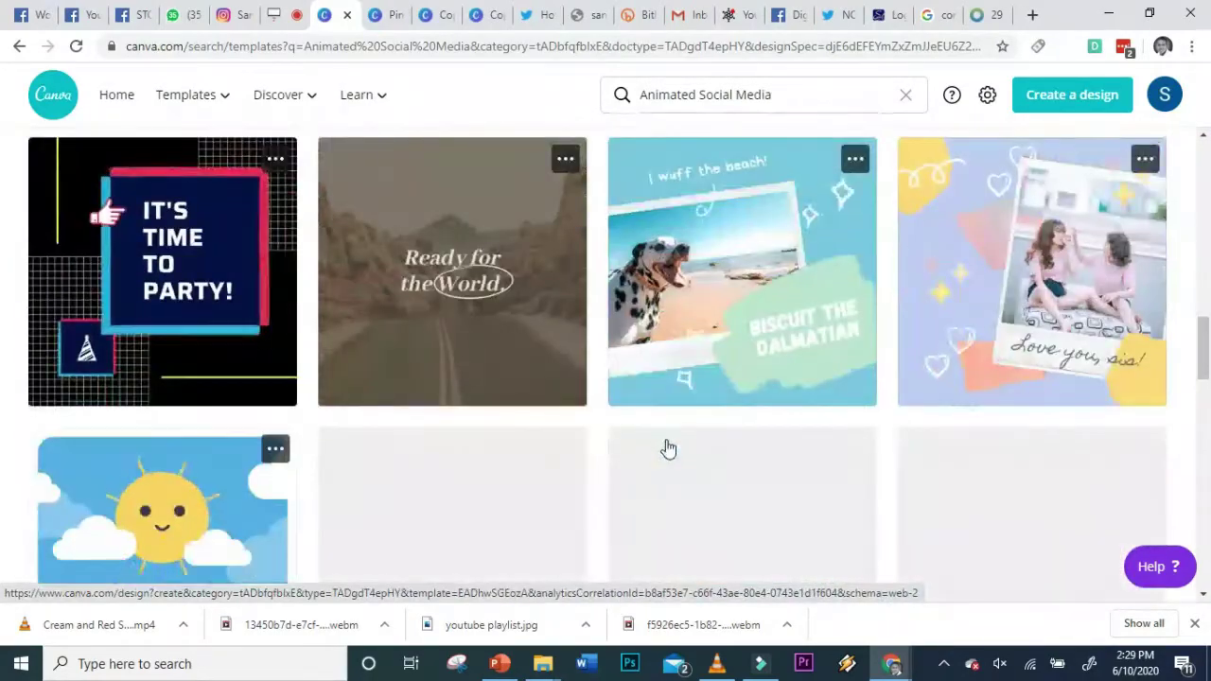
pyautogui.scroll(15, 667, 447)
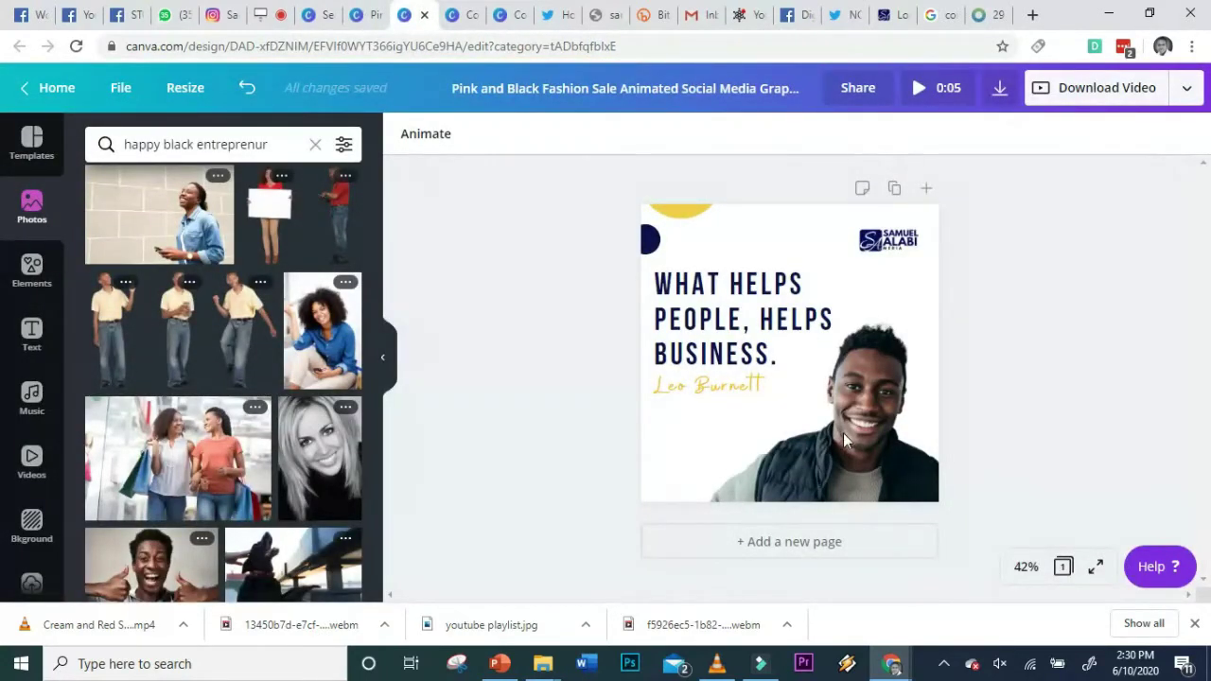
# Step: Add a blank page 2 below the WHAT HELPS PEOPLE quote page
pyautogui.click(748, 386)
pyautogui.click(724, 395)
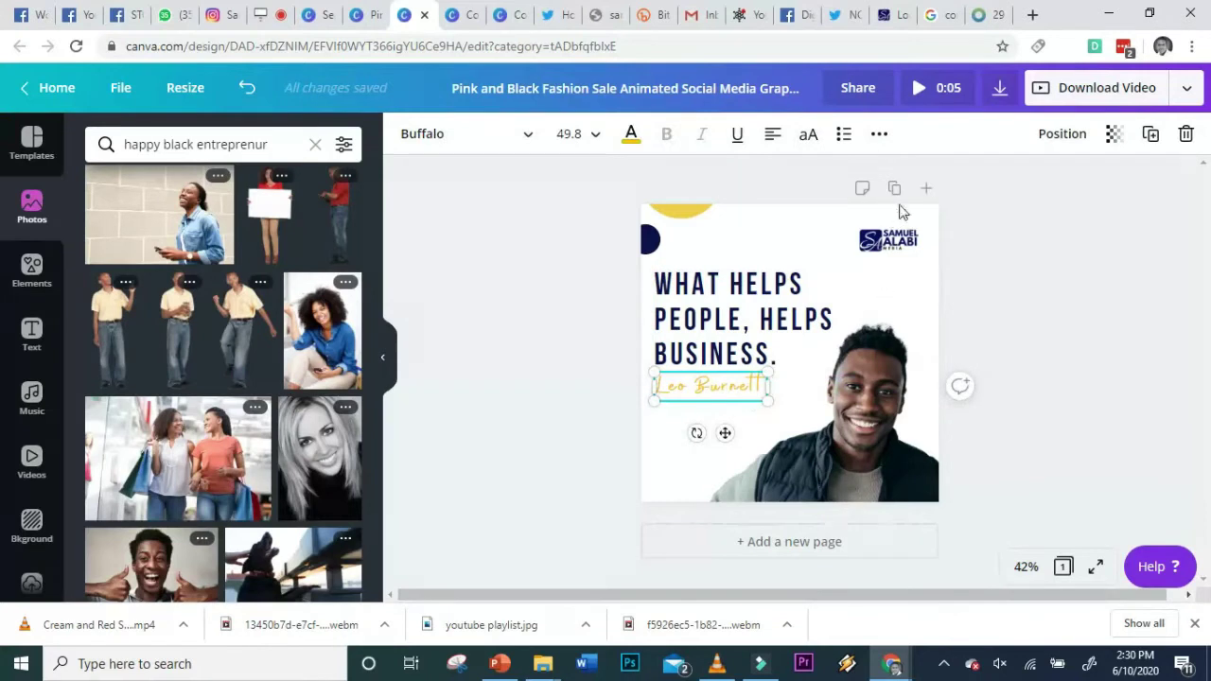
pyautogui.click(819, 541)
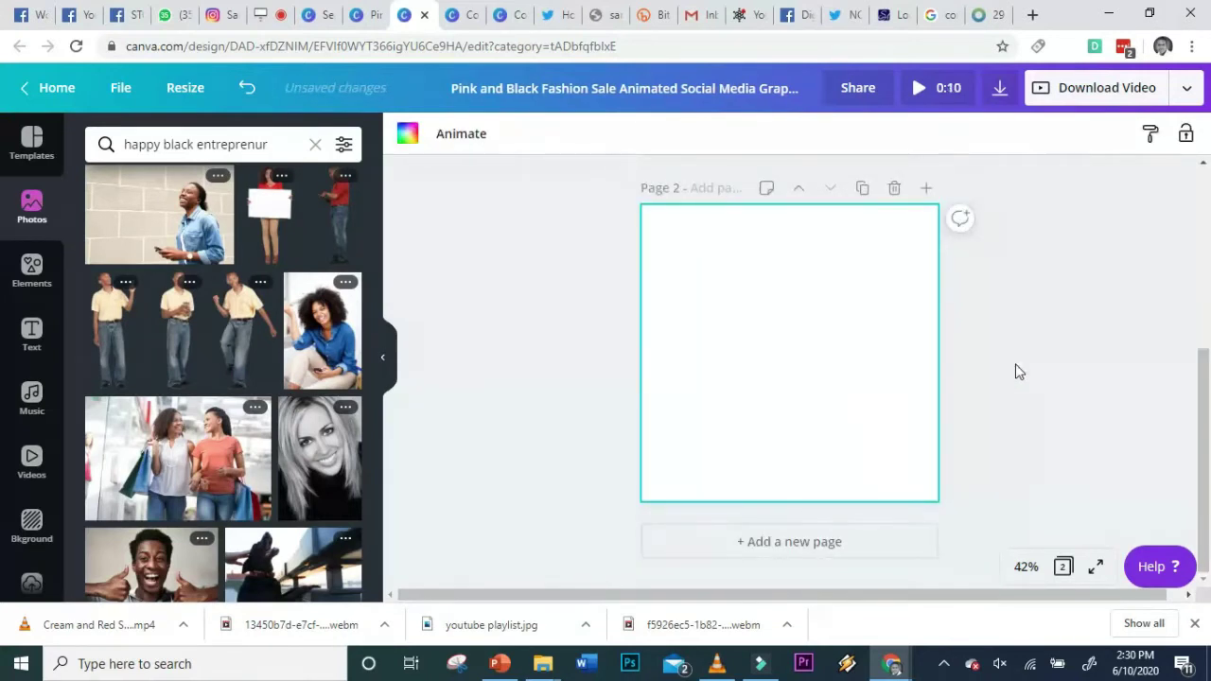
pyautogui.scroll(3, 771, 379)
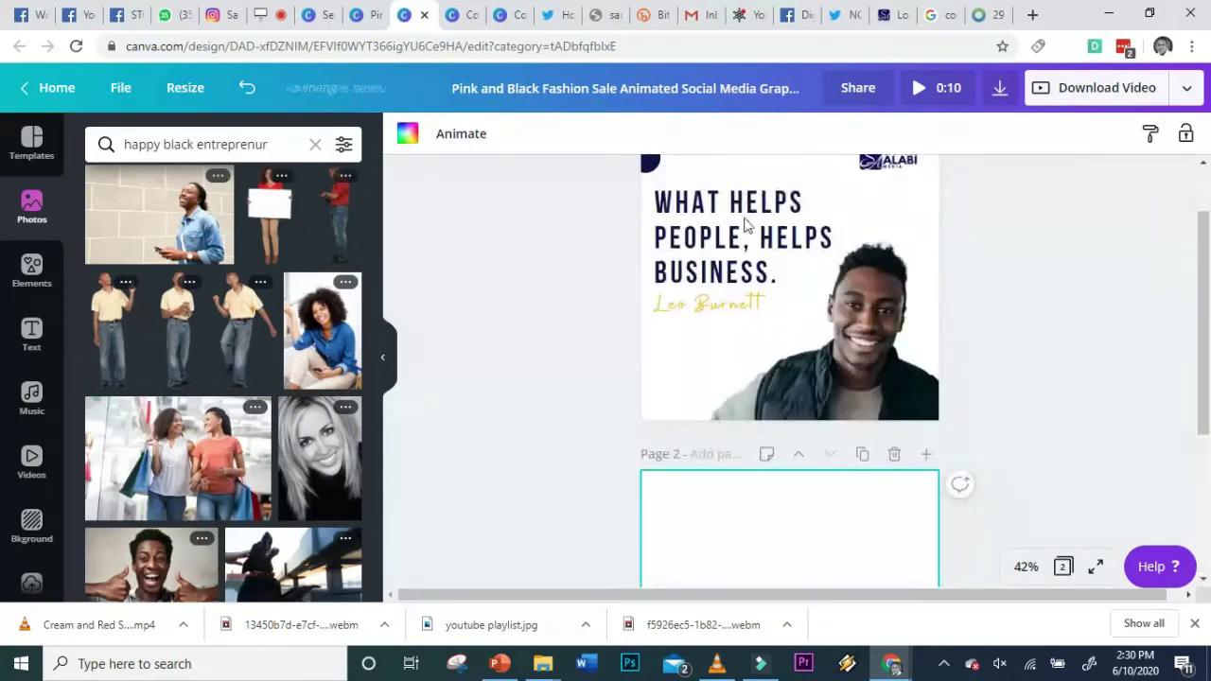
pyautogui.scroll(2, 719, 245)
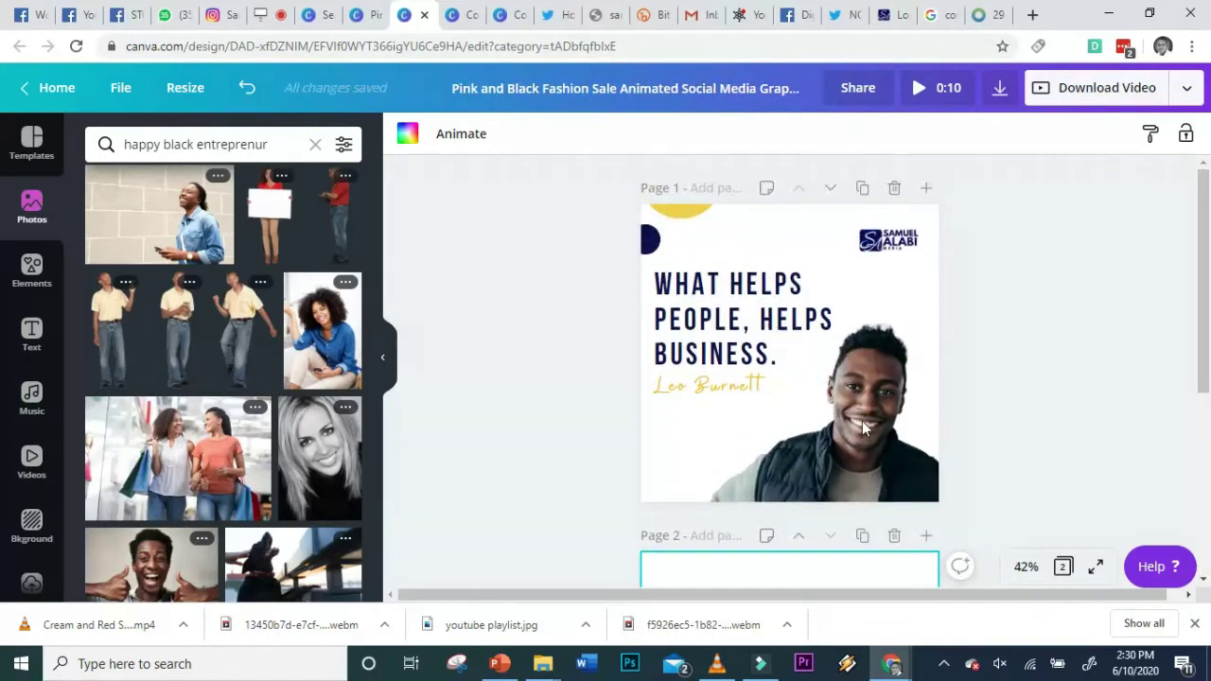
pyautogui.scroll(-1, 875, 315)
pyautogui.scroll(1, 875, 315)
pyautogui.scroll(-2, 775, 369)
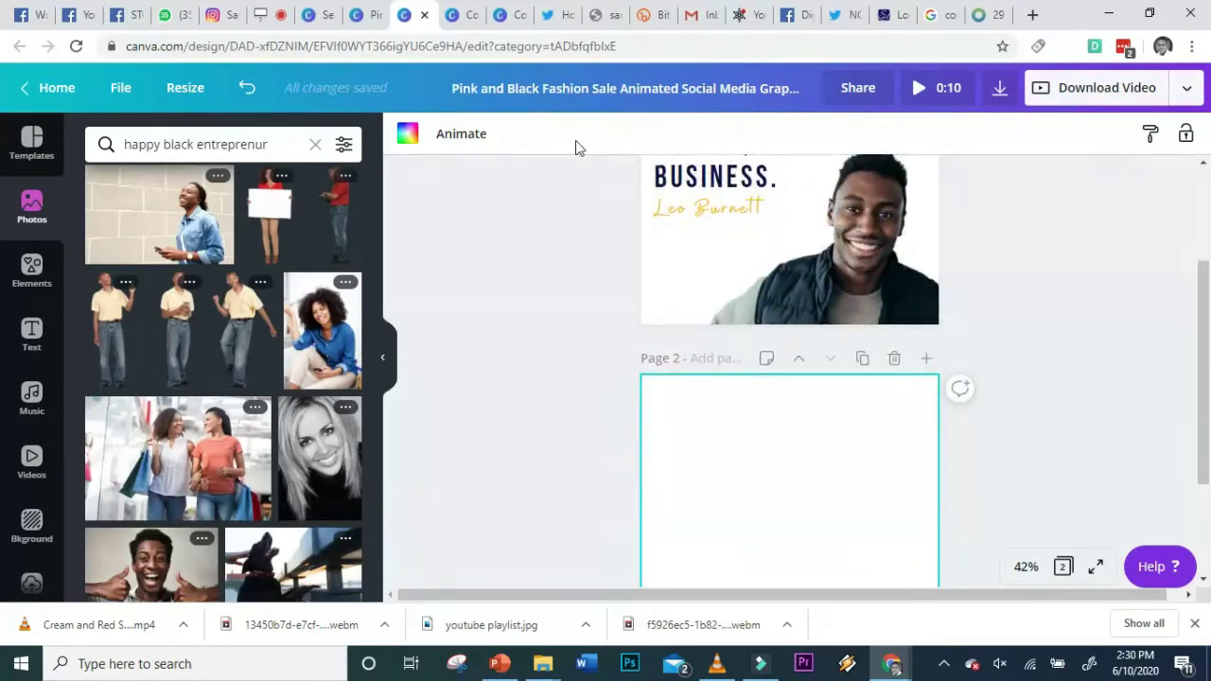
# Step: Leave the design title unchanged and select page 1
pyautogui.click(620, 88)
pyautogui.click(982, 263)
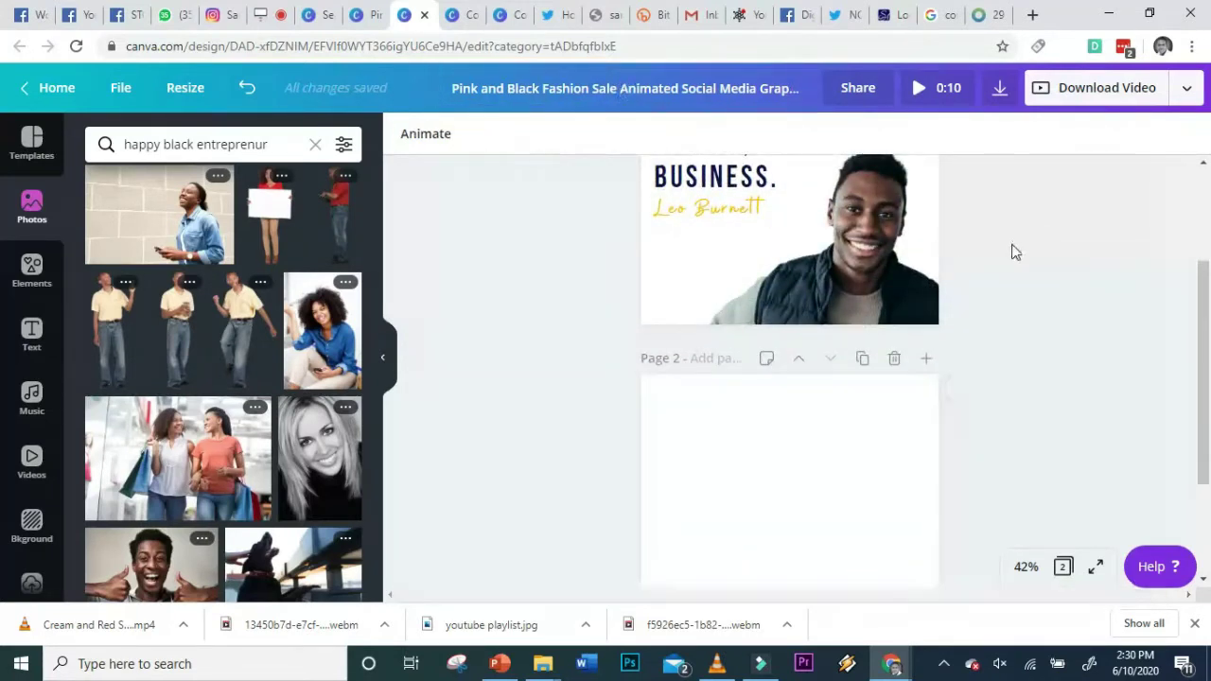
pyautogui.scroll(3, 559, 291)
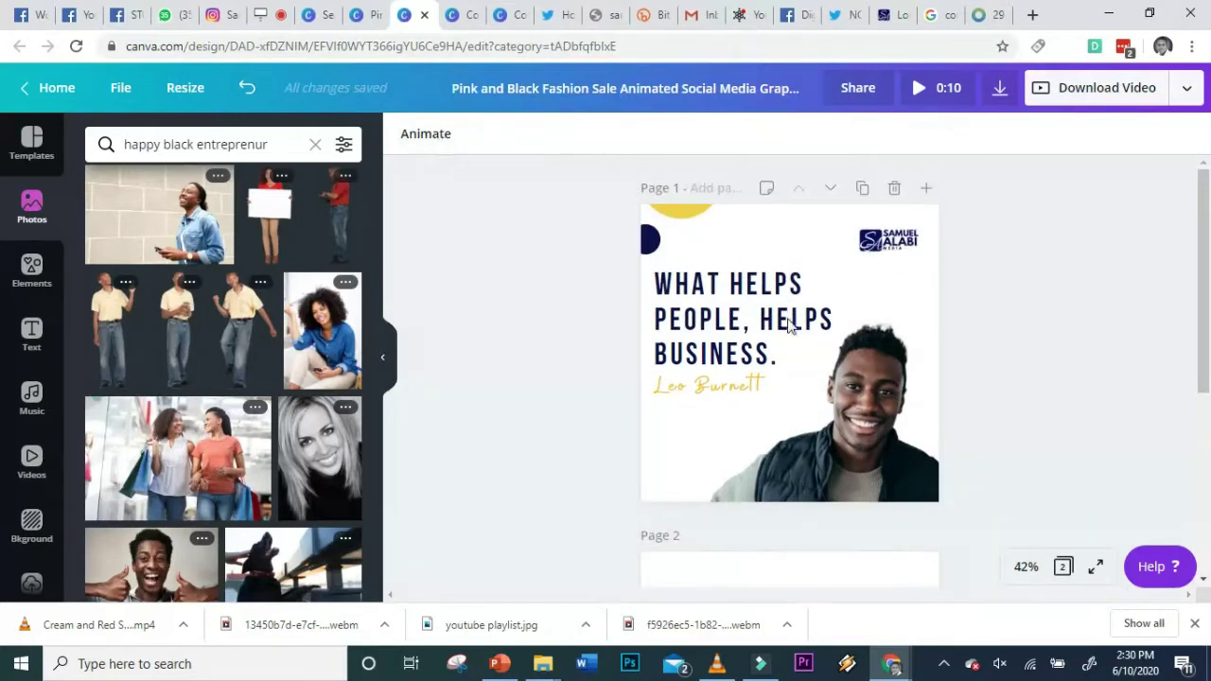
pyautogui.click(821, 246)
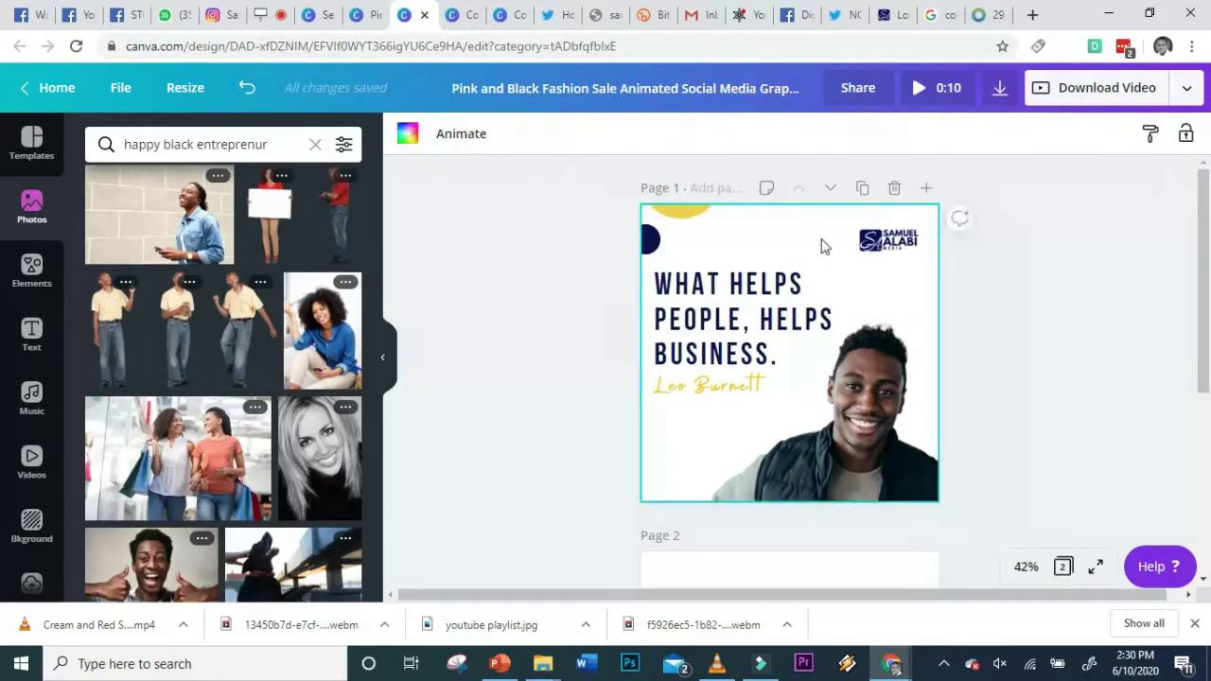
# Step: Preview Rise, Tumble, Baseline, Scrapbook, Pop, Pan and Simple (Fast), then apply Block to page 1
pyautogui.click(462, 136)
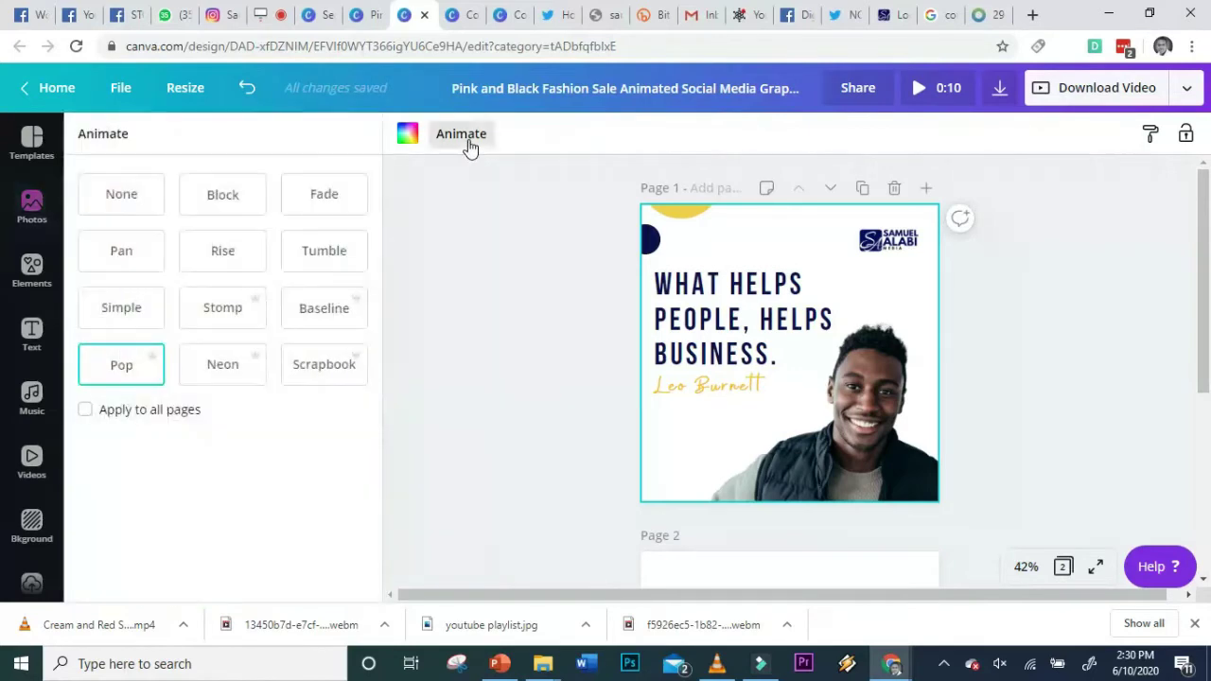
pyautogui.click(234, 260)
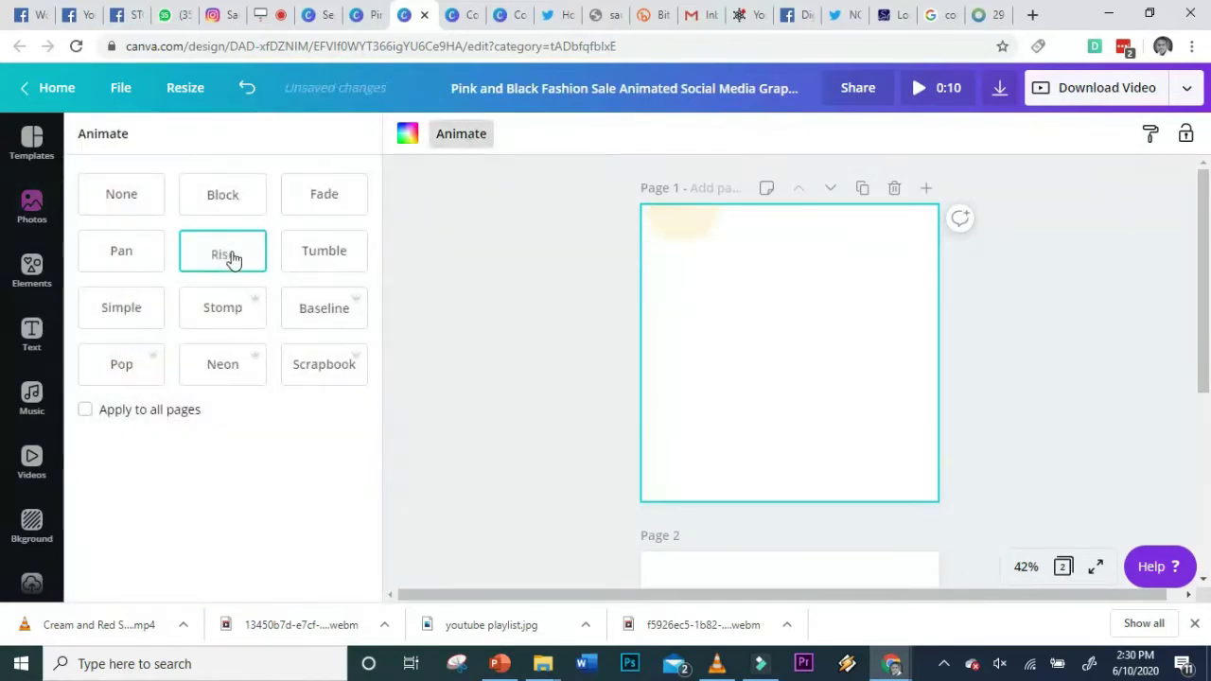
pyautogui.click(334, 268)
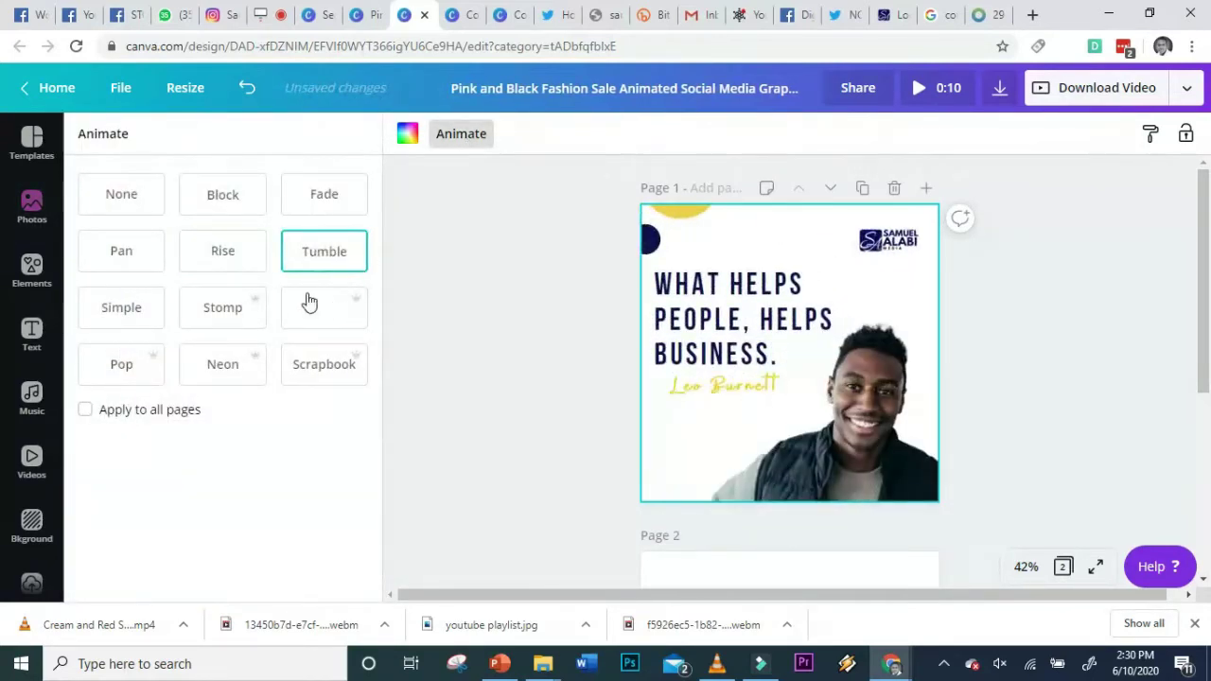
pyautogui.click(326, 318)
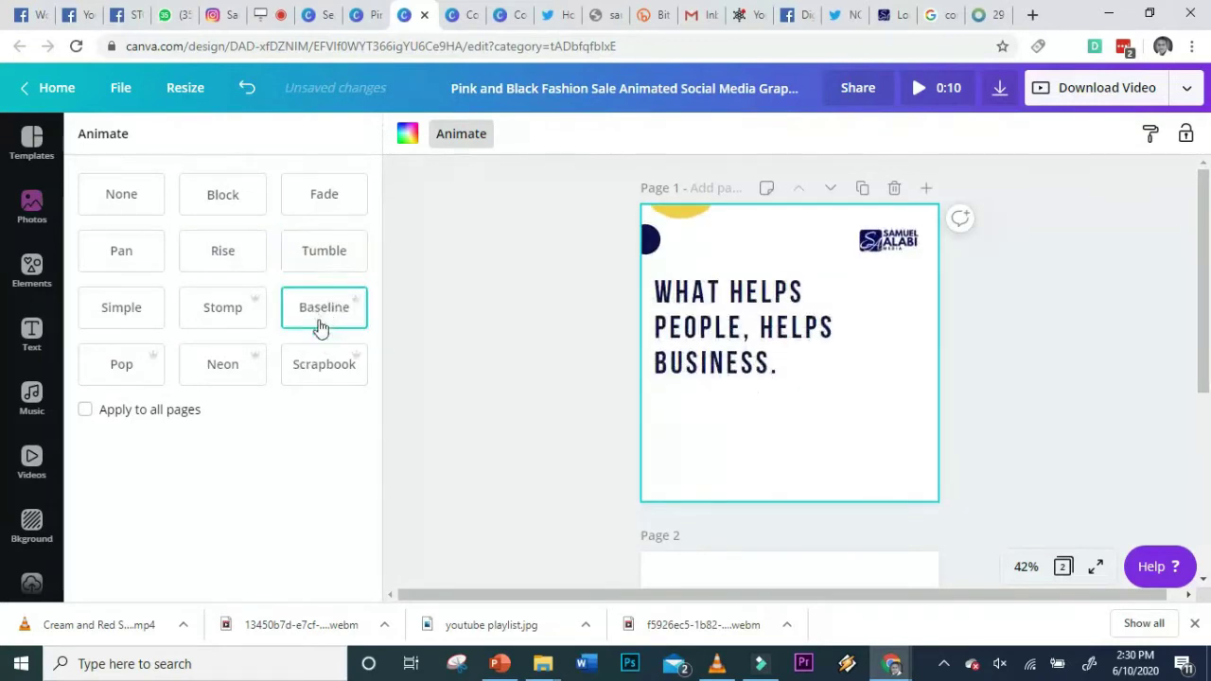
pyautogui.click(313, 369)
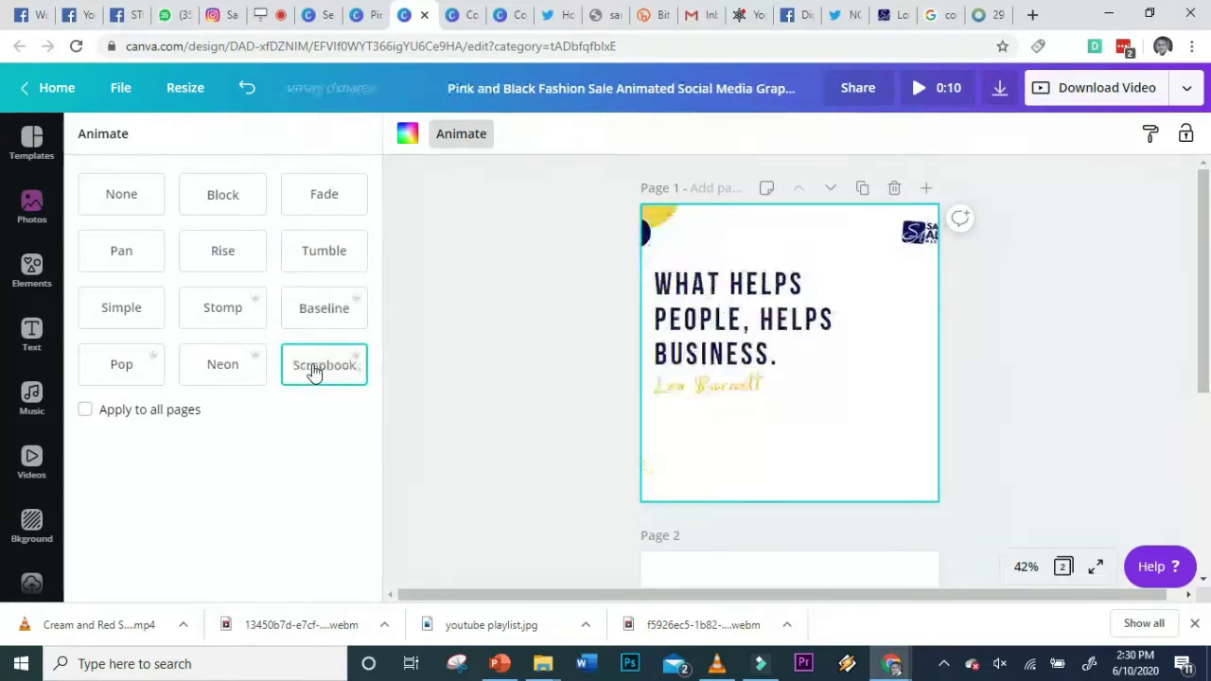
pyautogui.click(121, 370)
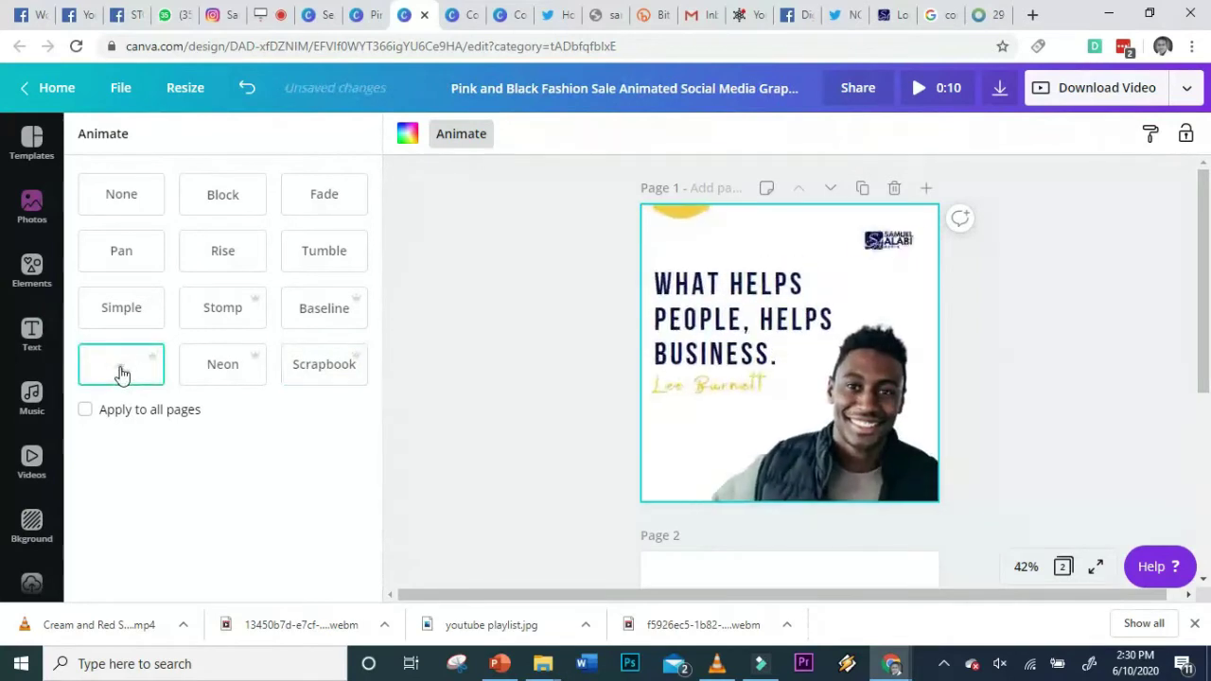
pyautogui.click(123, 274)
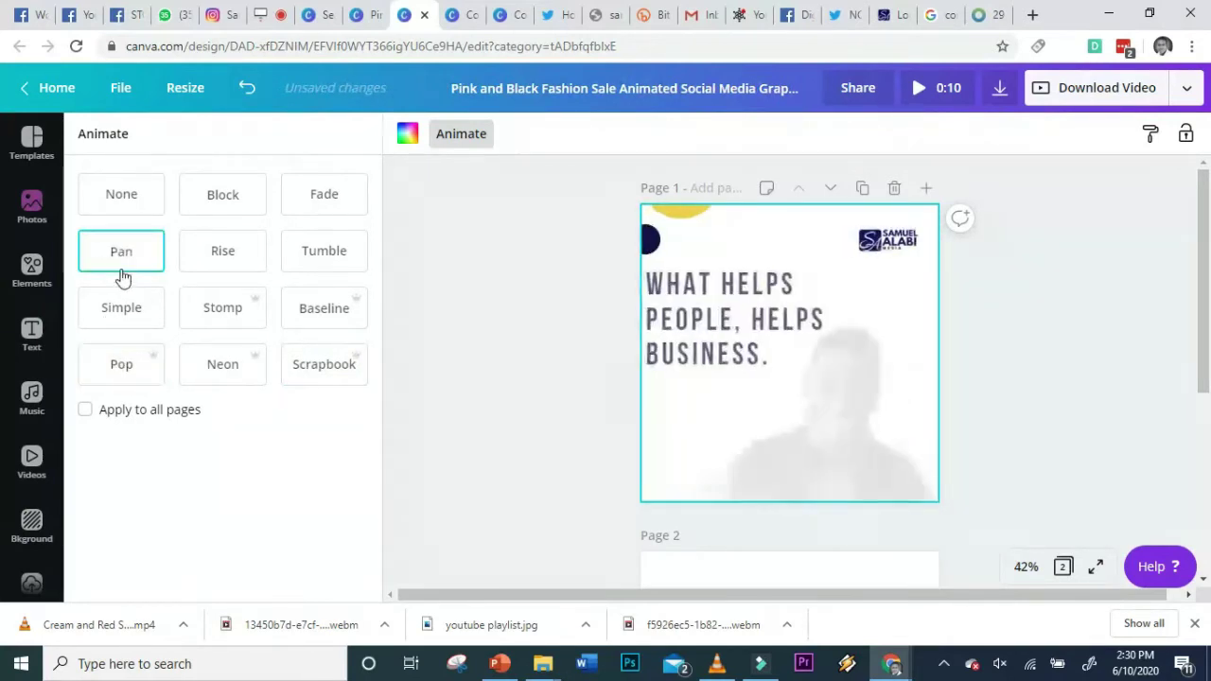
pyautogui.click(114, 331)
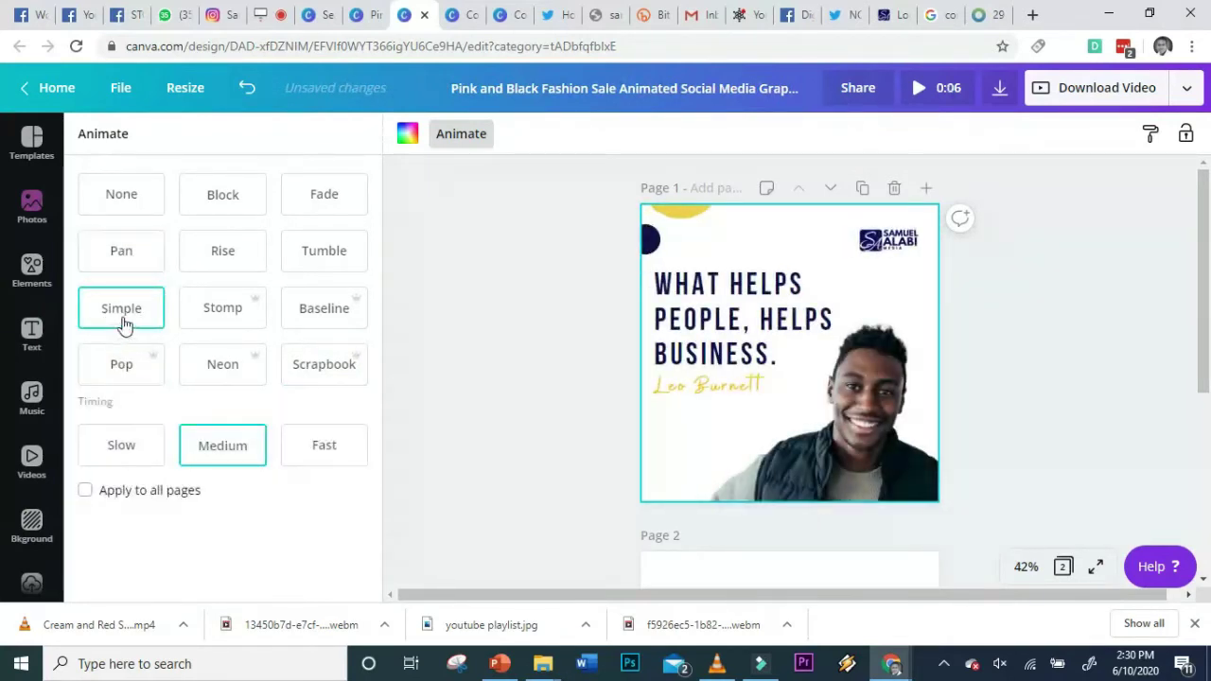
pyautogui.click(319, 453)
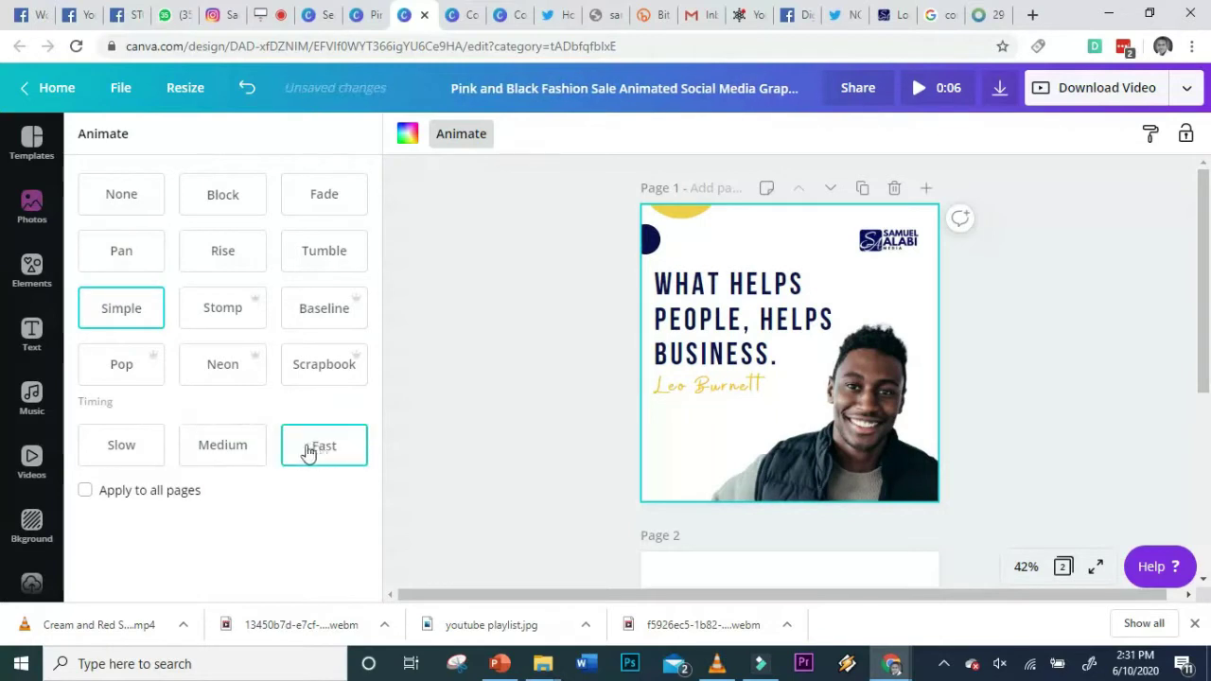
pyautogui.click(213, 204)
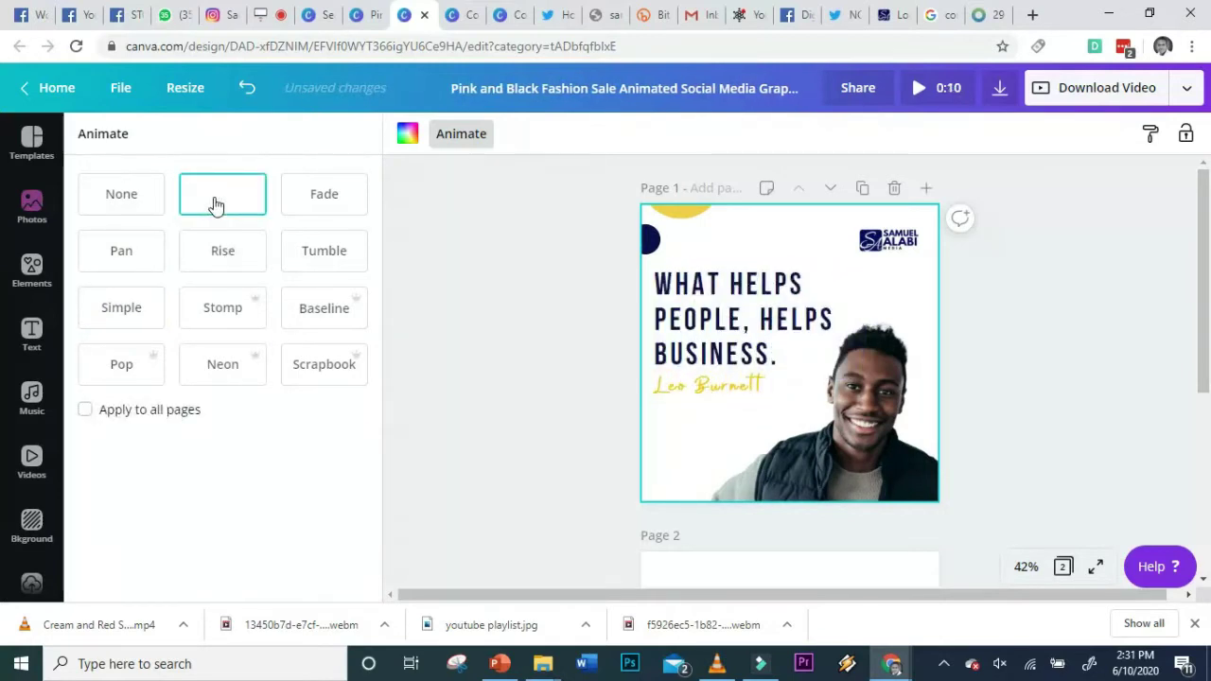
pyautogui.scroll(-3, 856, 408)
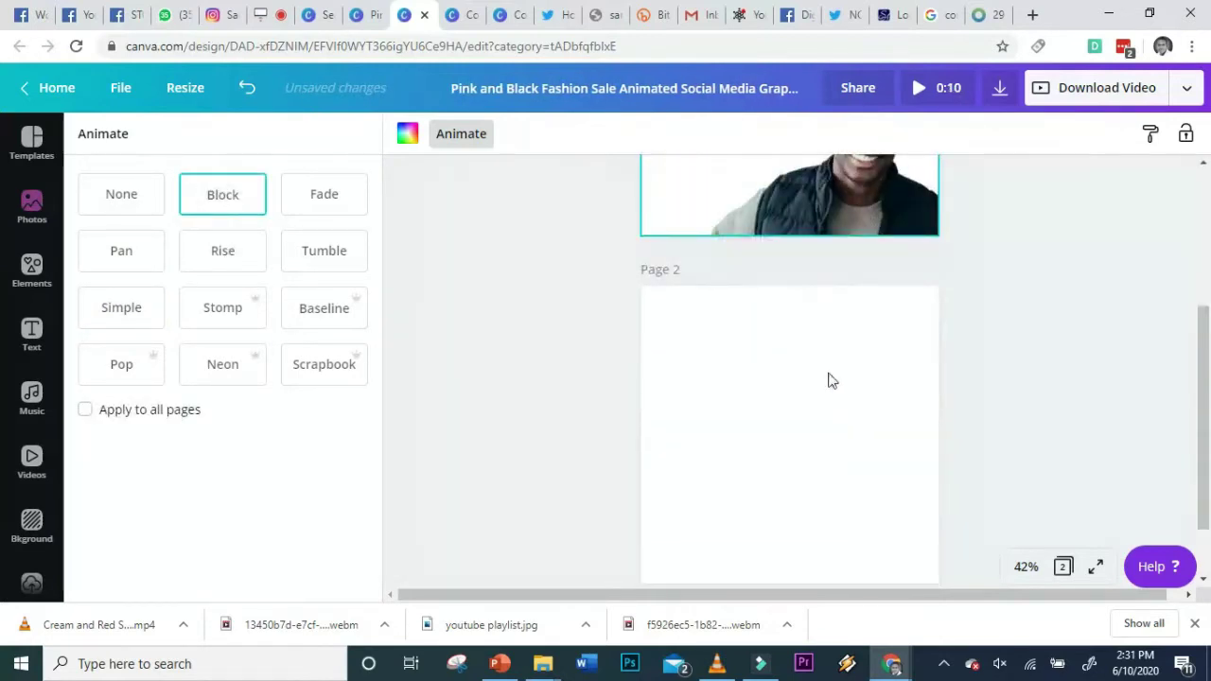
pyautogui.scroll(3, 823, 395)
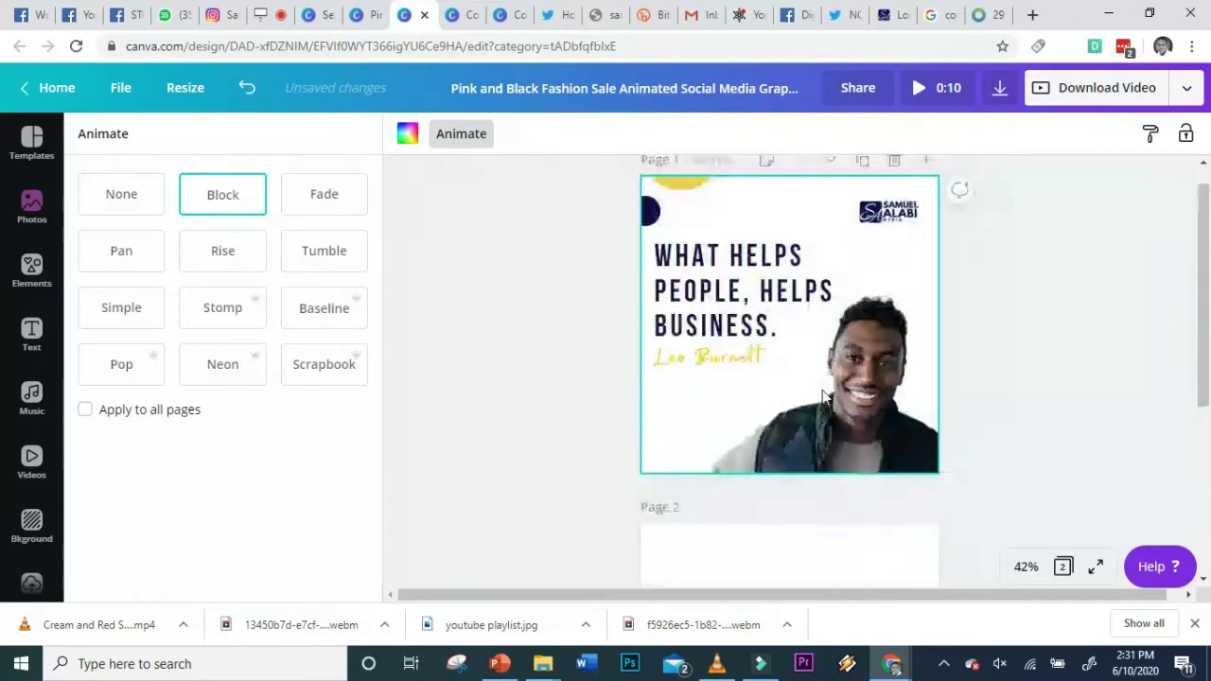
# Step: Copy the page 1 headline and paste it as a new heading on page 2
pyautogui.click(741, 322)
pyautogui.doubleClick(746, 323)
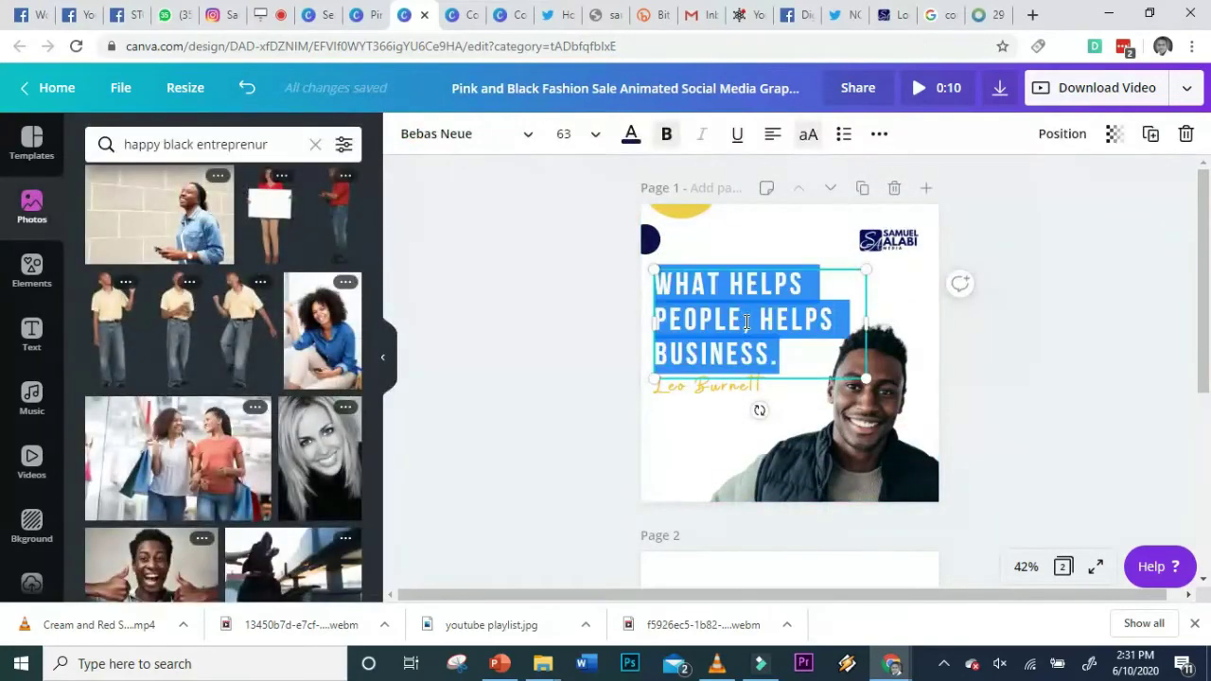
pyautogui.click(1076, 303)
pyautogui.scroll(-4, 908, 383)
pyautogui.click(819, 399)
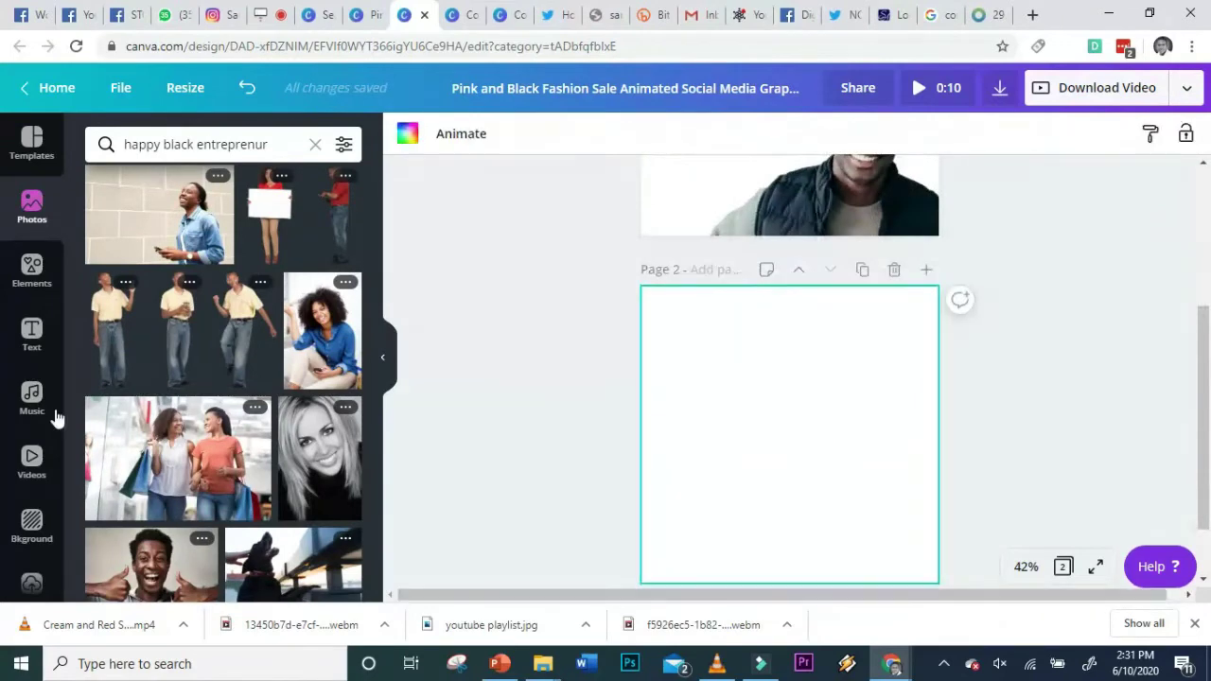
pyautogui.click(34, 335)
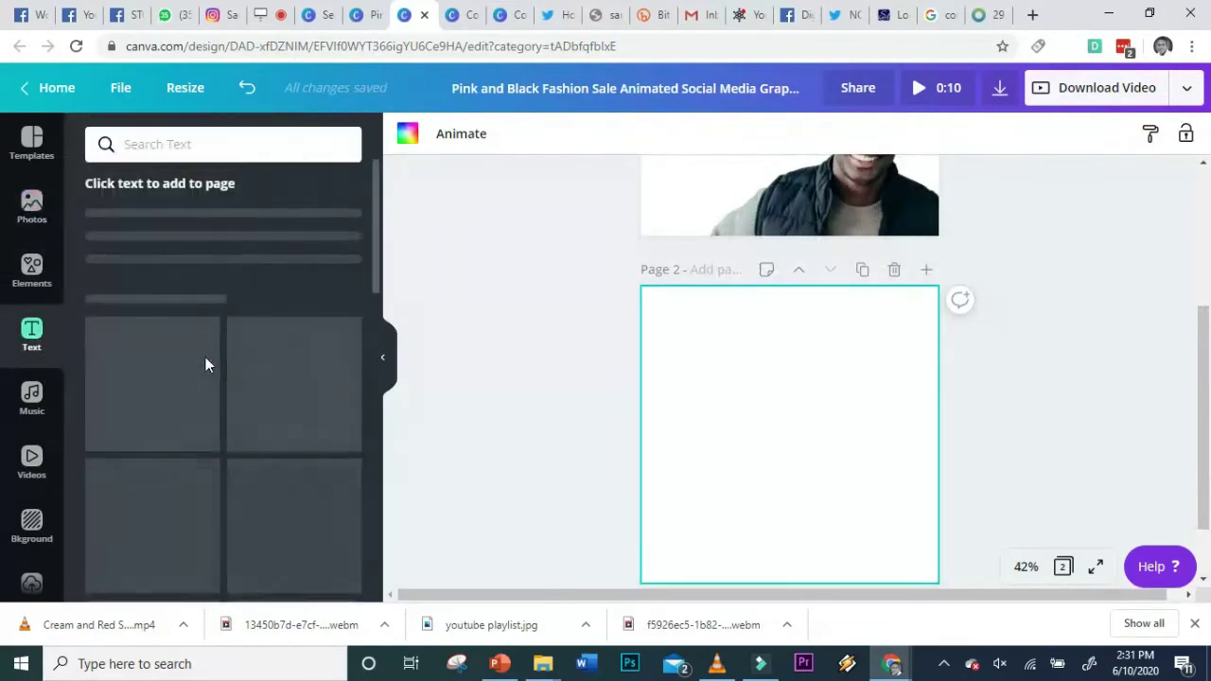
pyautogui.scroll(-2, 213, 489)
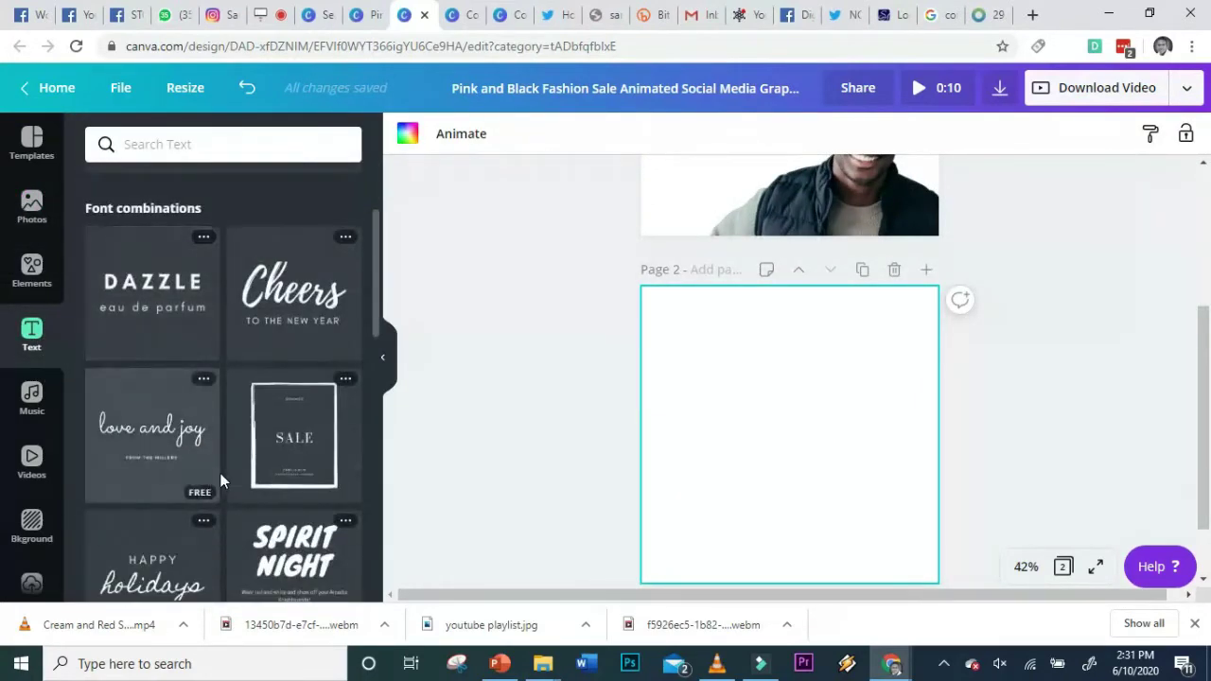
pyautogui.scroll(2, 221, 479)
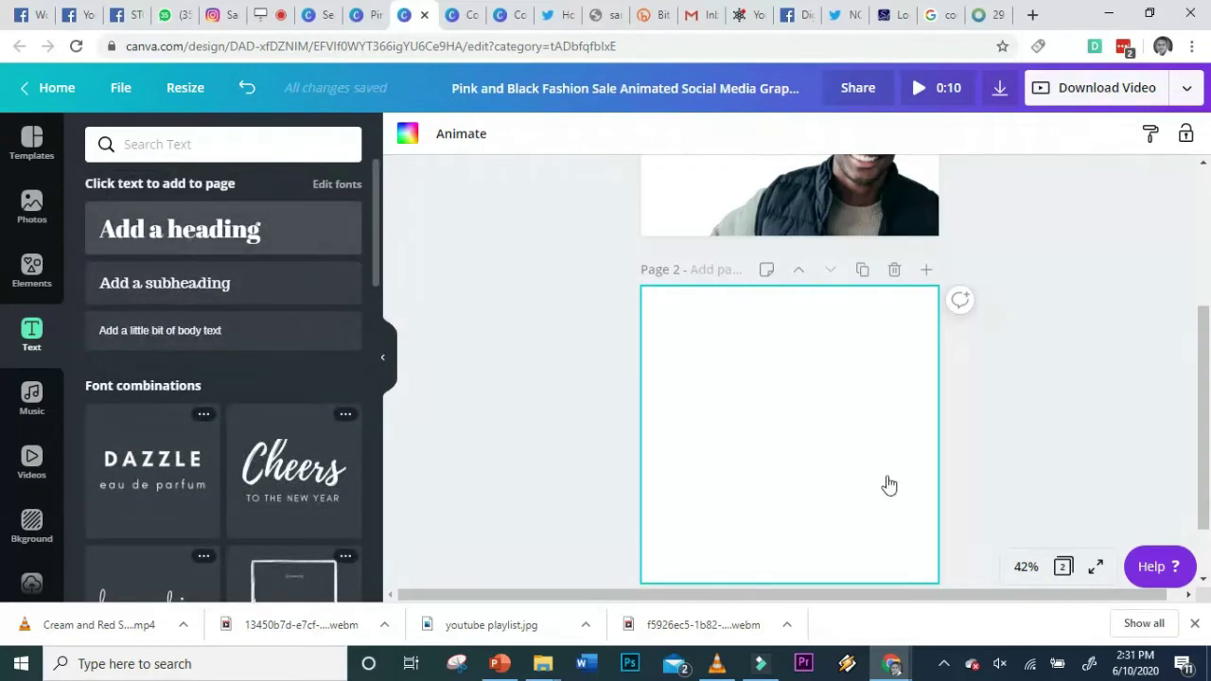
pyautogui.write('What helps people, helps business.')
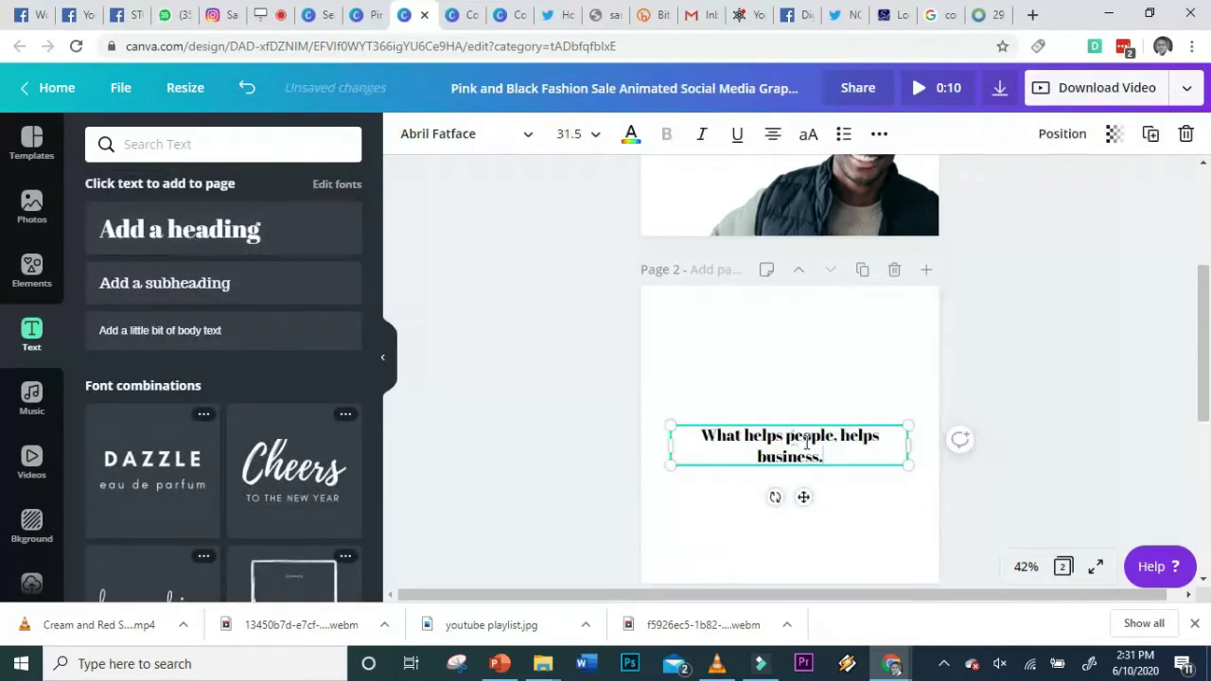
# Step: Set the pasted quote to Bebas Neue, left-aligned, size 54.7, wrapping over two lines
pyautogui.hotkey('ctrl', 'a')
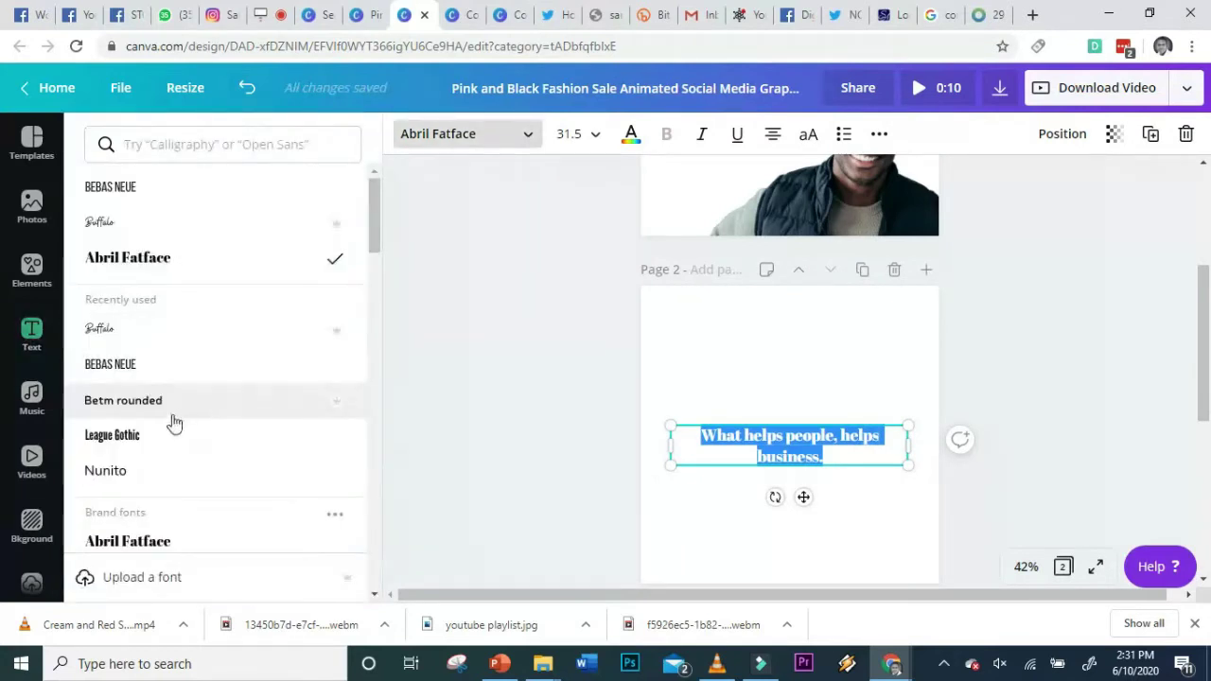
pyautogui.click(146, 369)
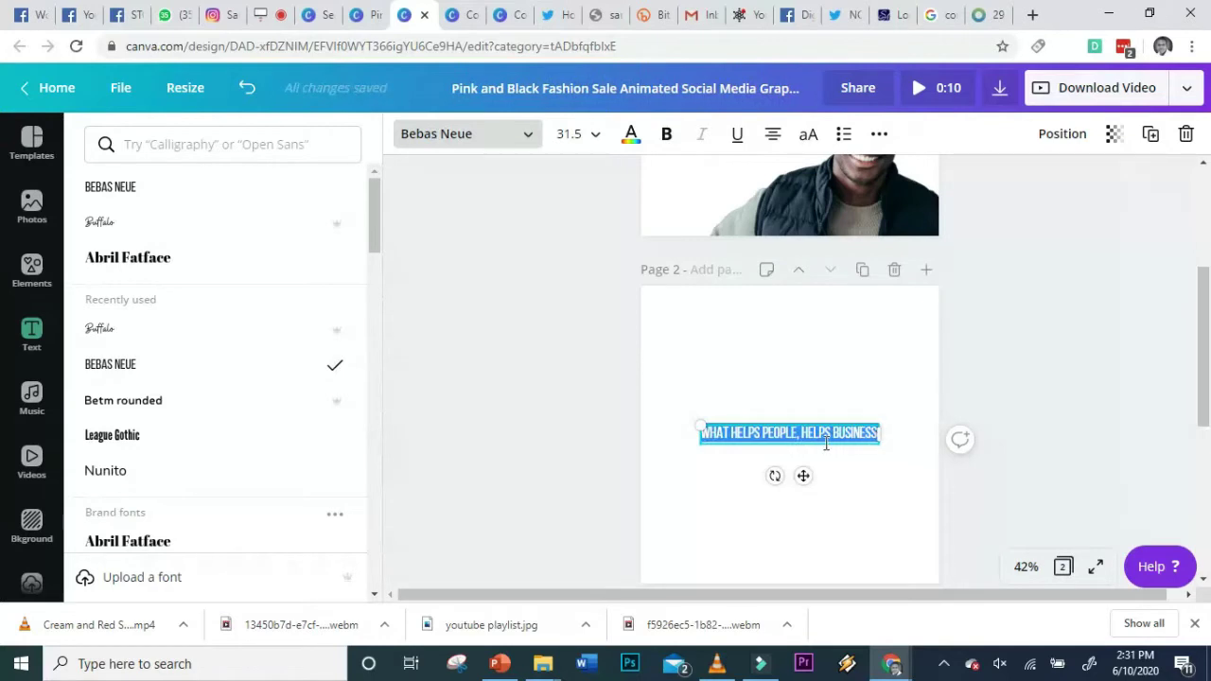
pyautogui.moveTo(881, 432); pyautogui.dragTo(812, 445)
pyautogui.click(775, 137)
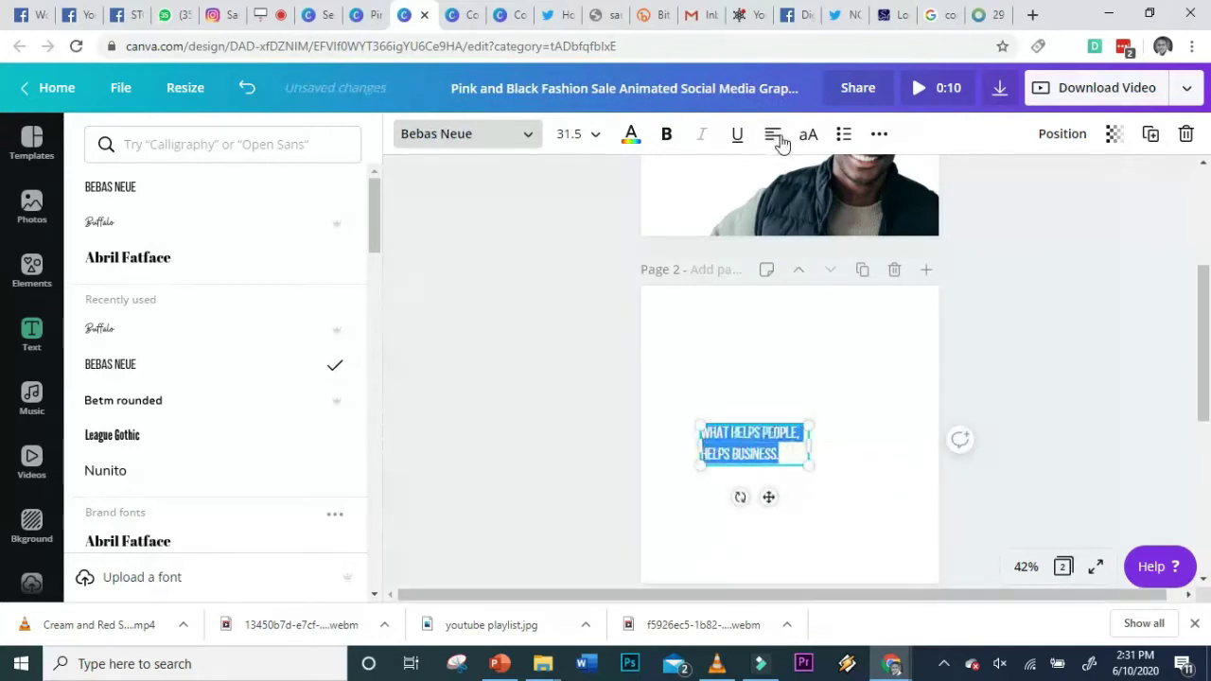
pyautogui.click(598, 137)
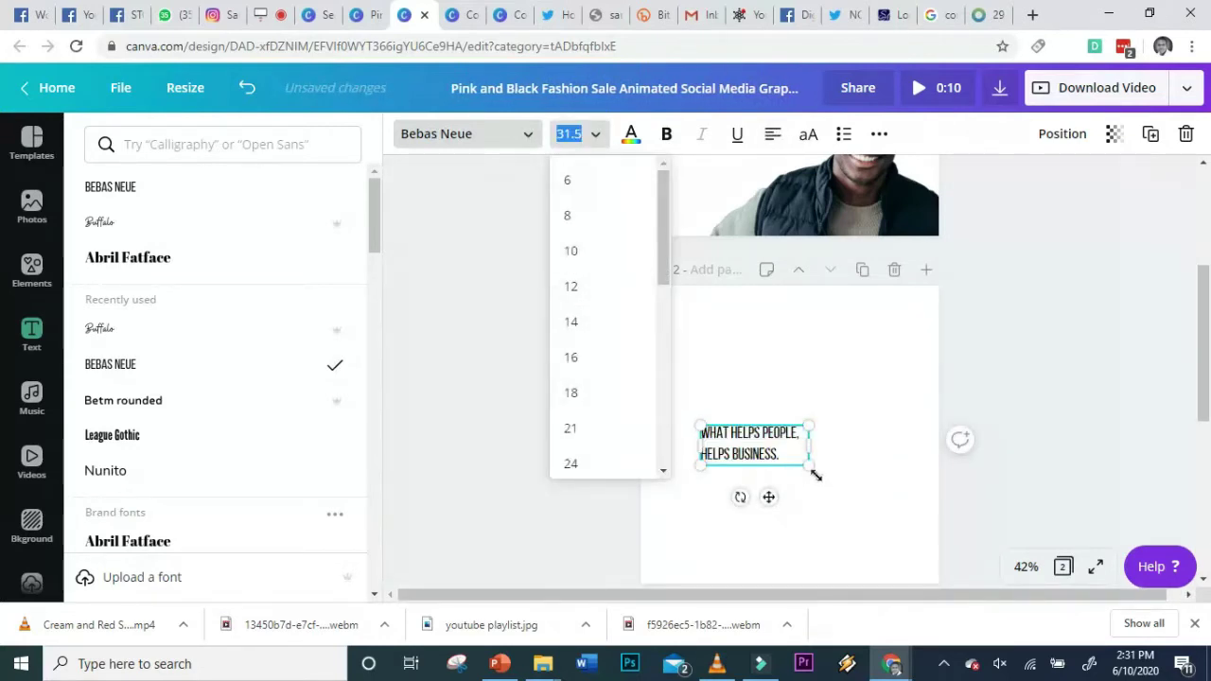
pyautogui.moveTo(811, 467); pyautogui.dragTo(951, 572)
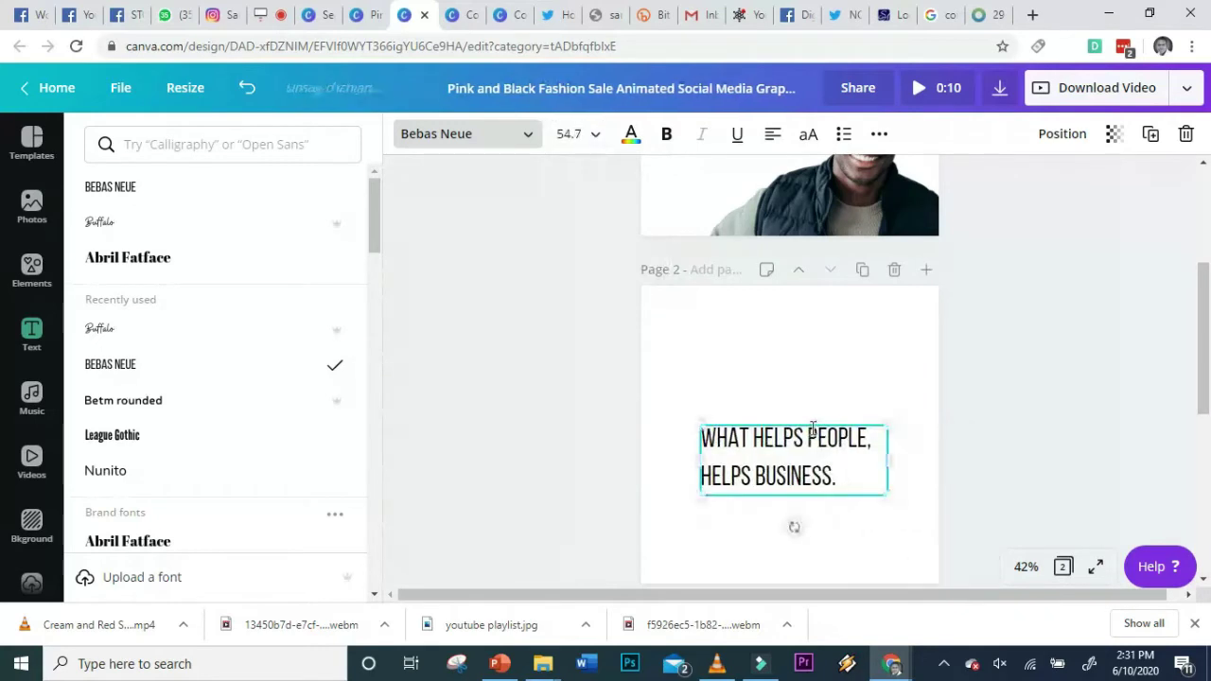
pyautogui.moveTo(810, 418); pyautogui.dragTo(766, 389)
# Step: Set the quote's line height to 1.1
pyautogui.click(807, 459)
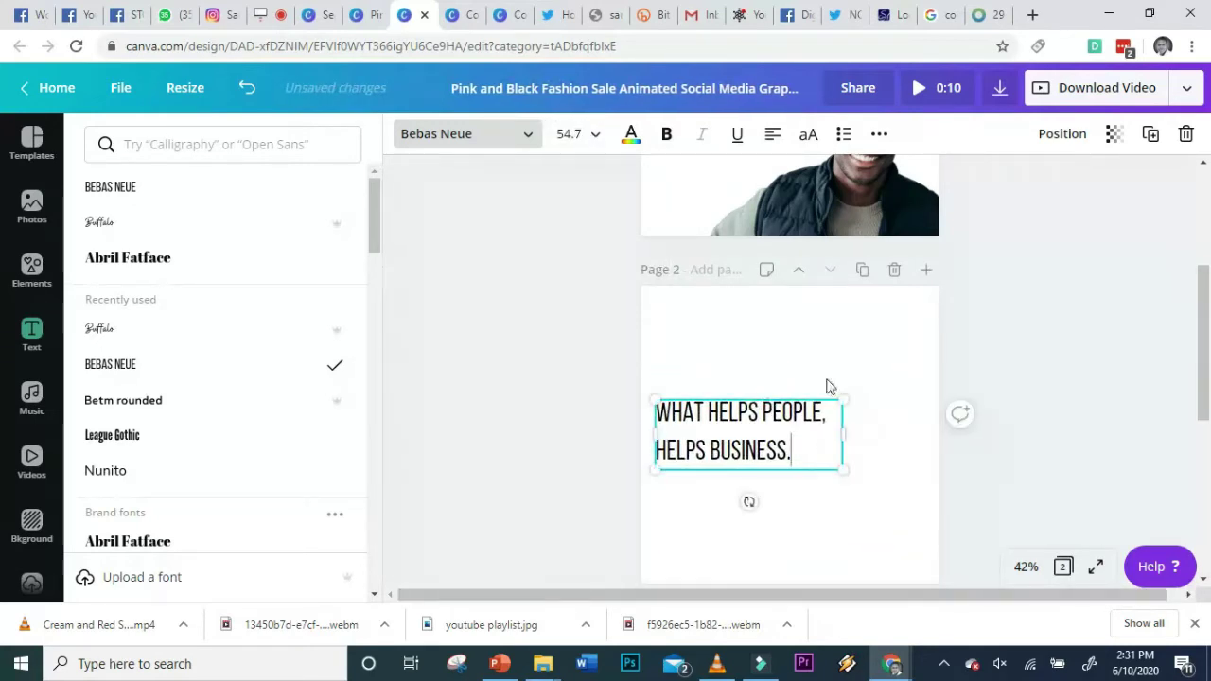
pyautogui.click(878, 138)
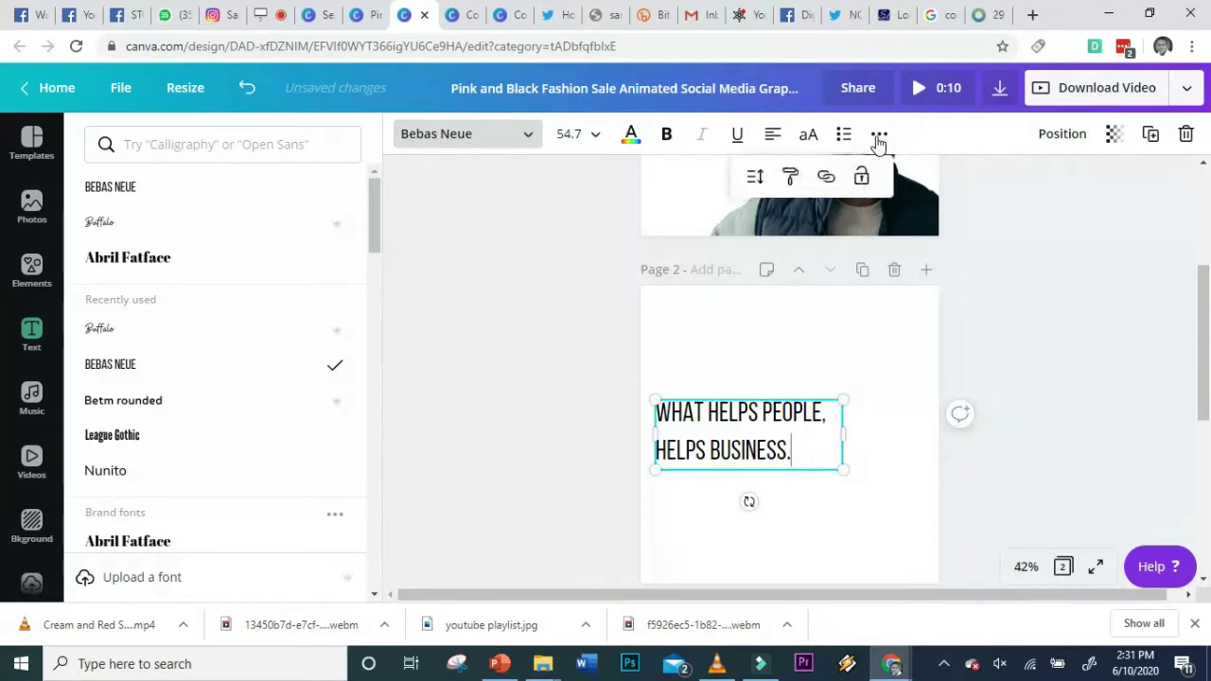
pyautogui.click(755, 177)
pyautogui.click(876, 269)
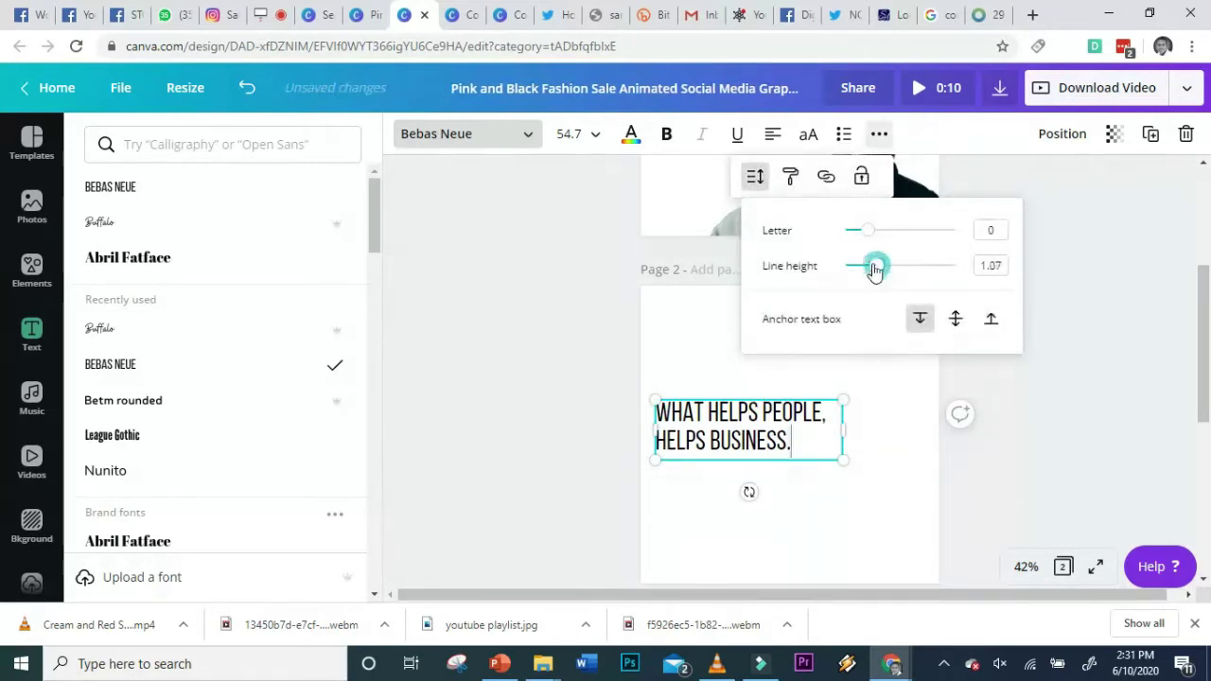
pyautogui.moveTo(875, 271); pyautogui.dragTo(877, 272)
pyautogui.press('Escape')
# Step: Make the quote text bold and navy #0b114d
pyautogui.doubleClick(771, 445)
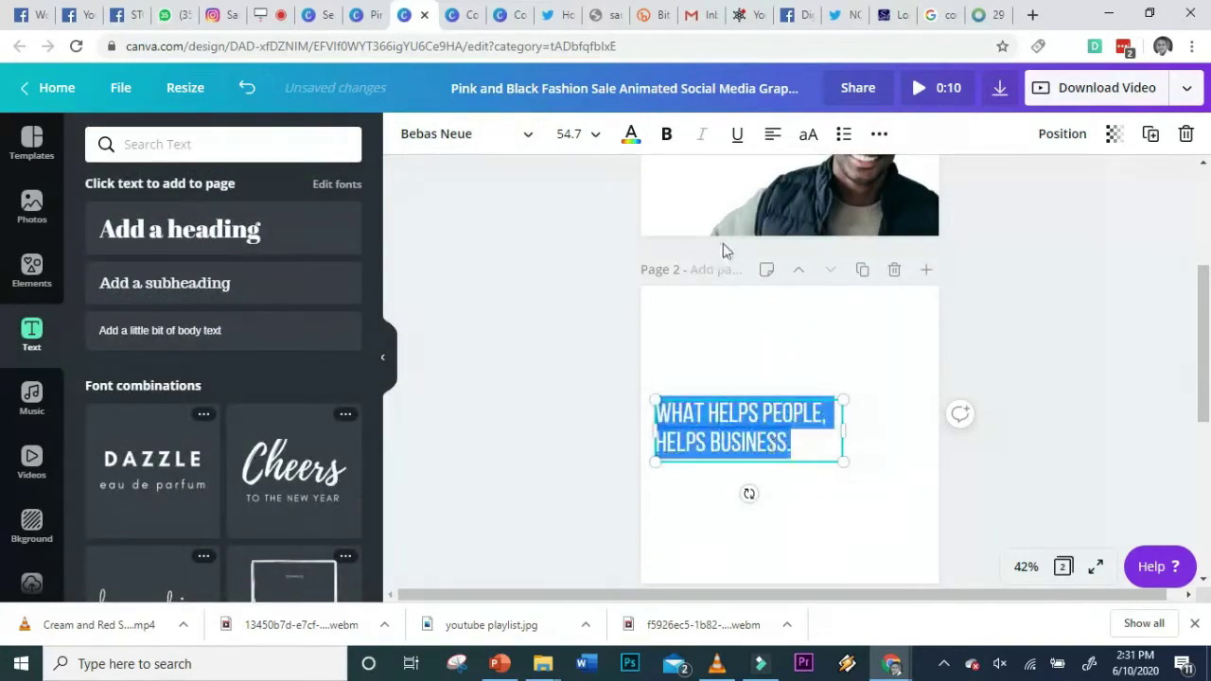
pyautogui.click(666, 133)
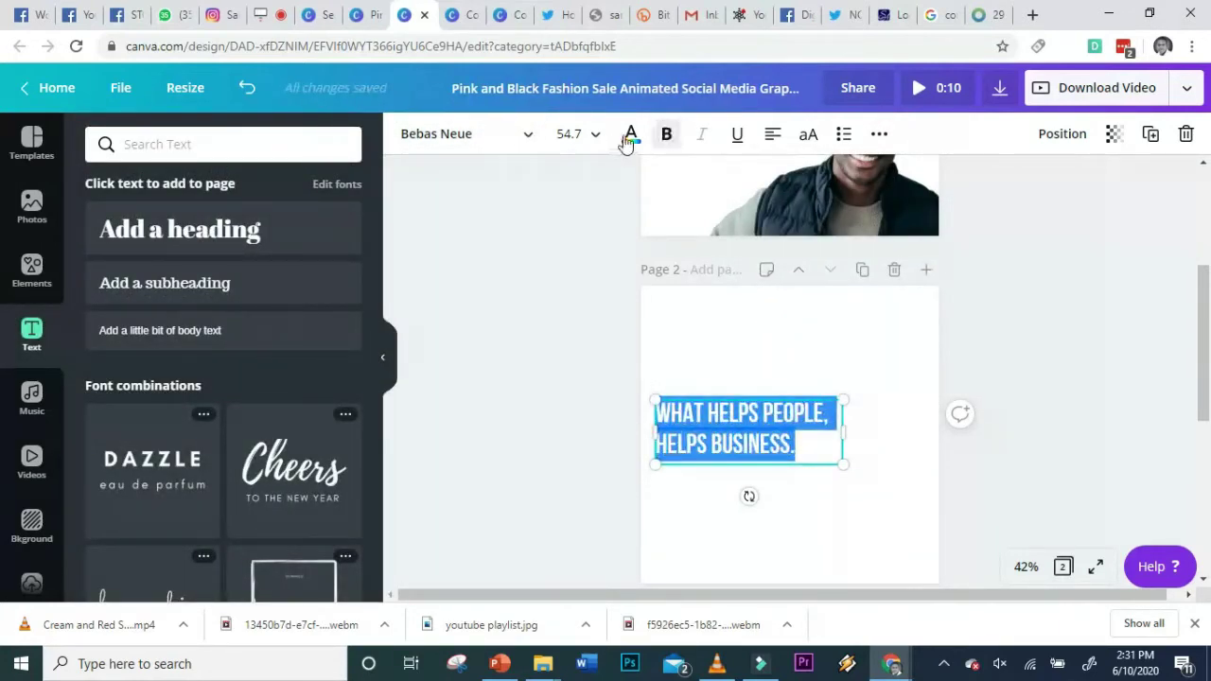
pyautogui.click(629, 137)
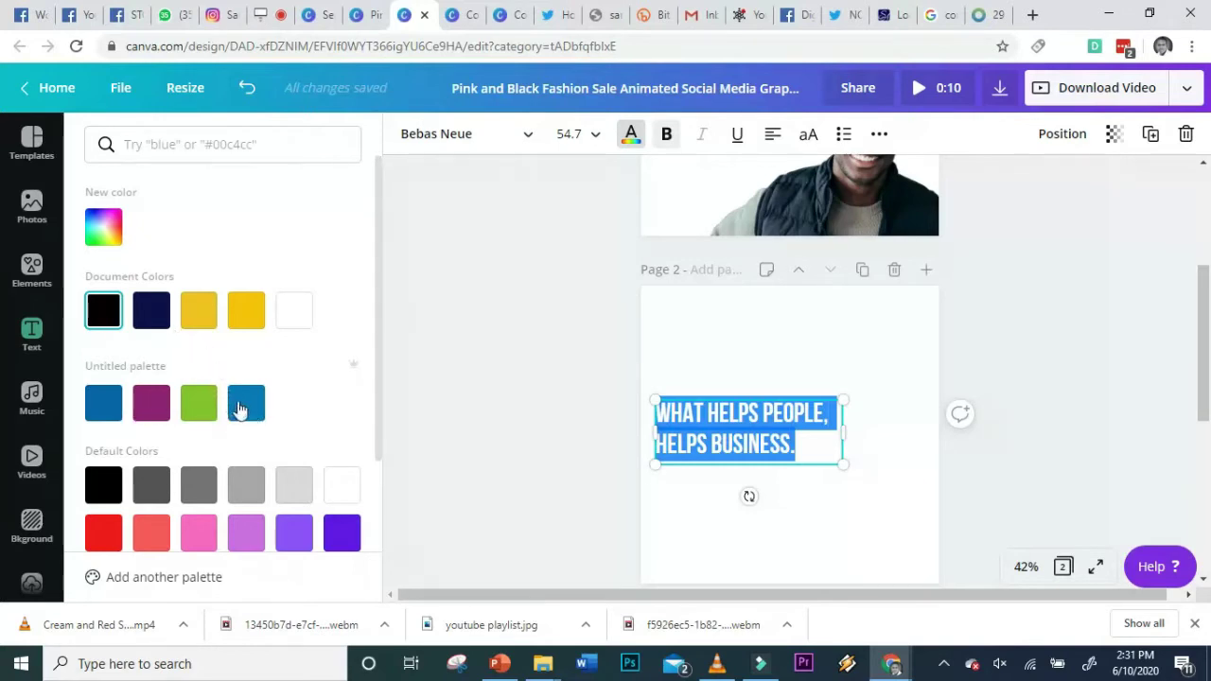
pyautogui.click(161, 320)
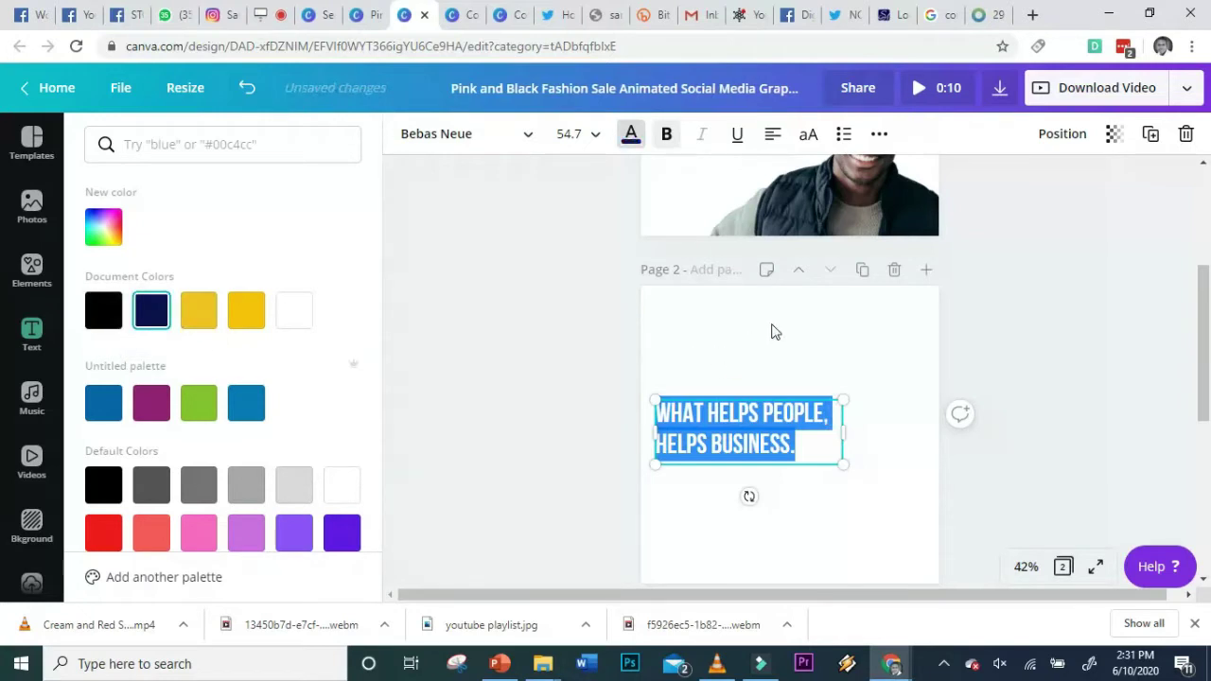
pyautogui.click(814, 350)
pyautogui.click(797, 396)
# Step: Duplicate the page 2 quote text box and move the copy below the quote
pyautogui.scroll(3, 797, 395)
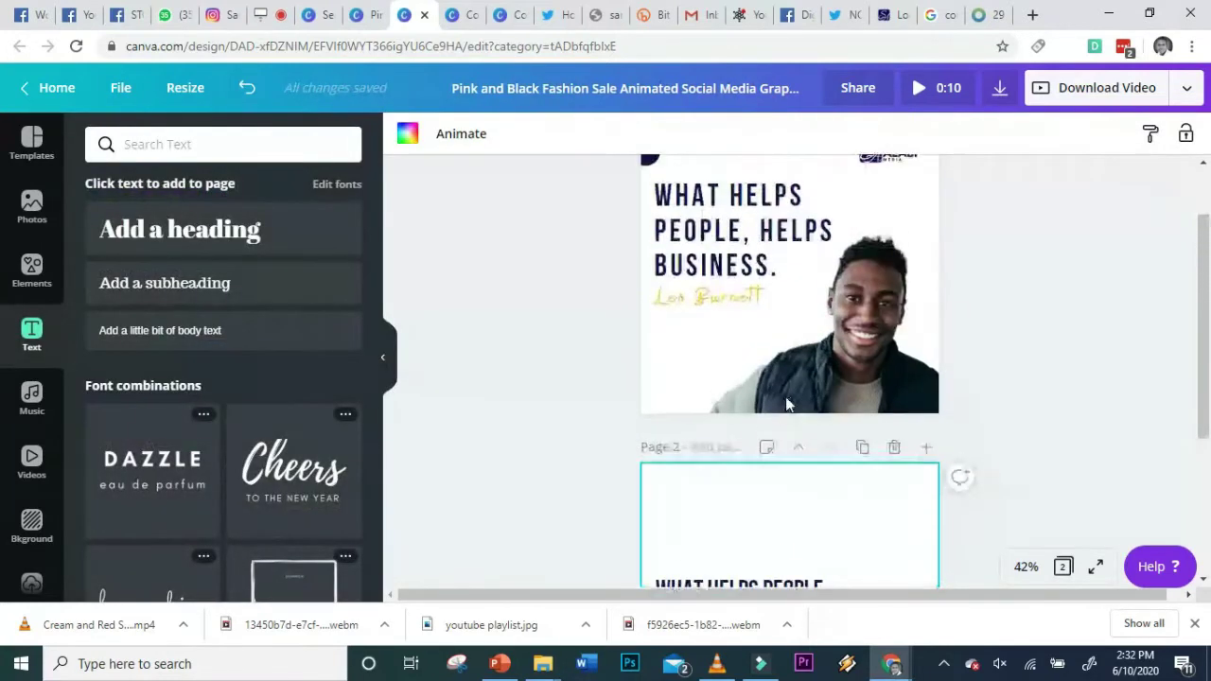
pyautogui.click(747, 305)
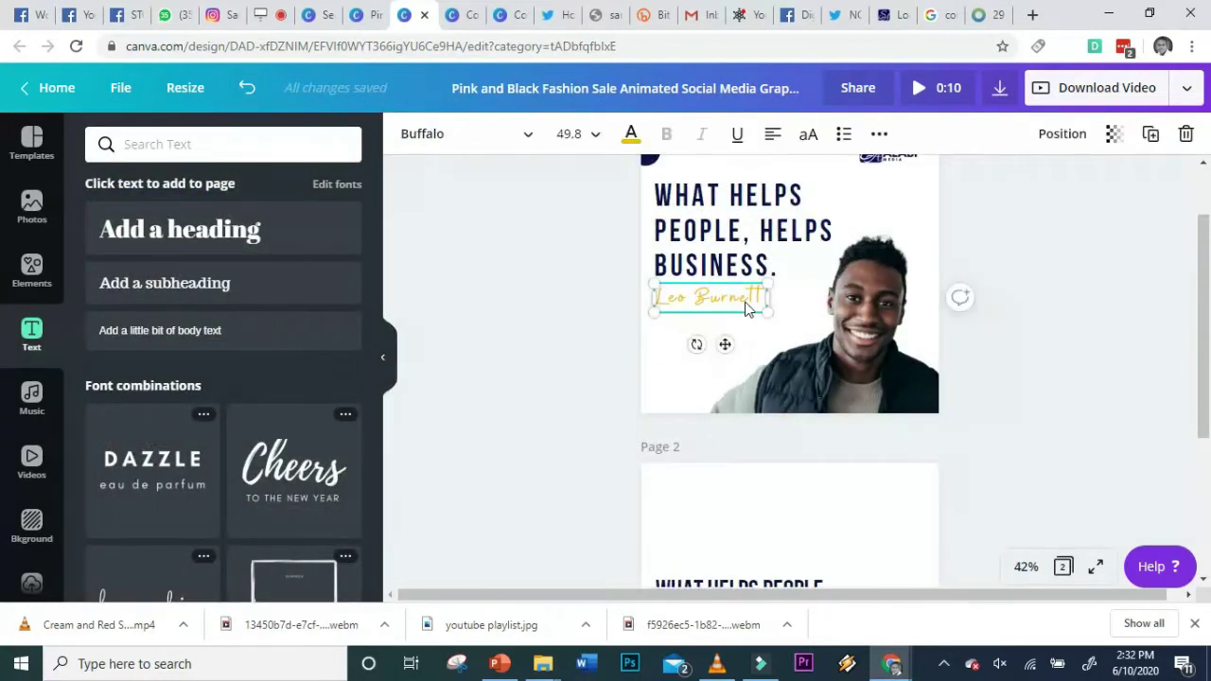
pyautogui.click(747, 302)
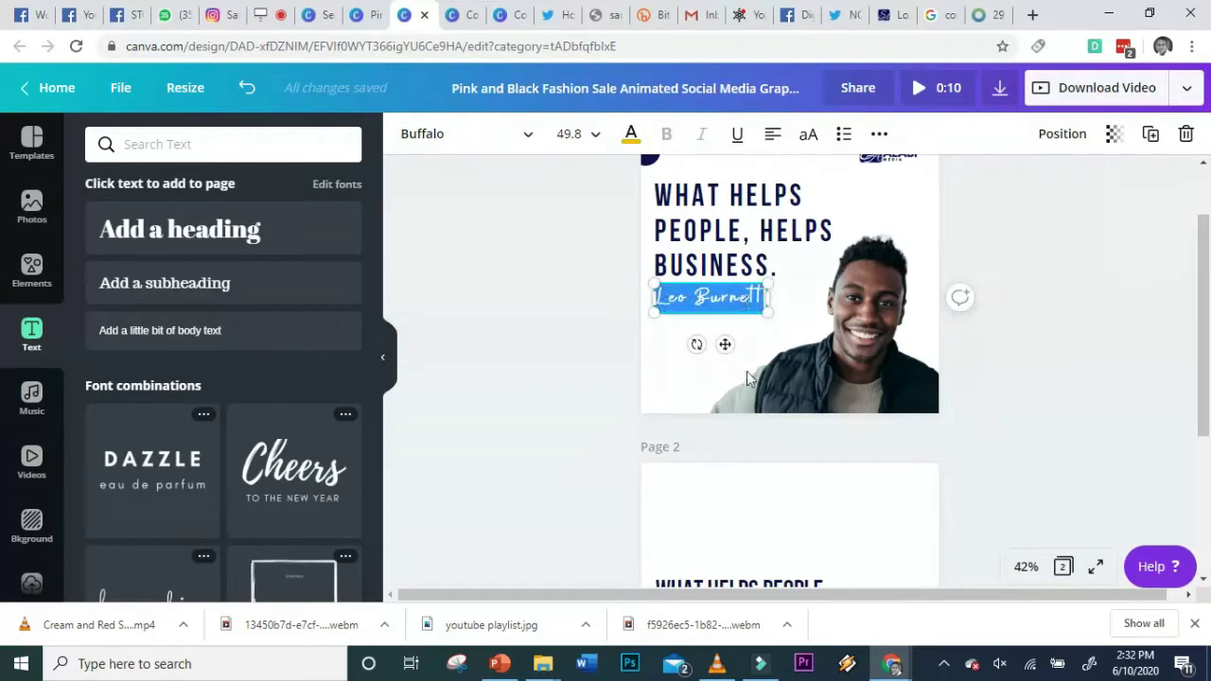
pyautogui.scroll(-3, 747, 377)
pyautogui.click(701, 350)
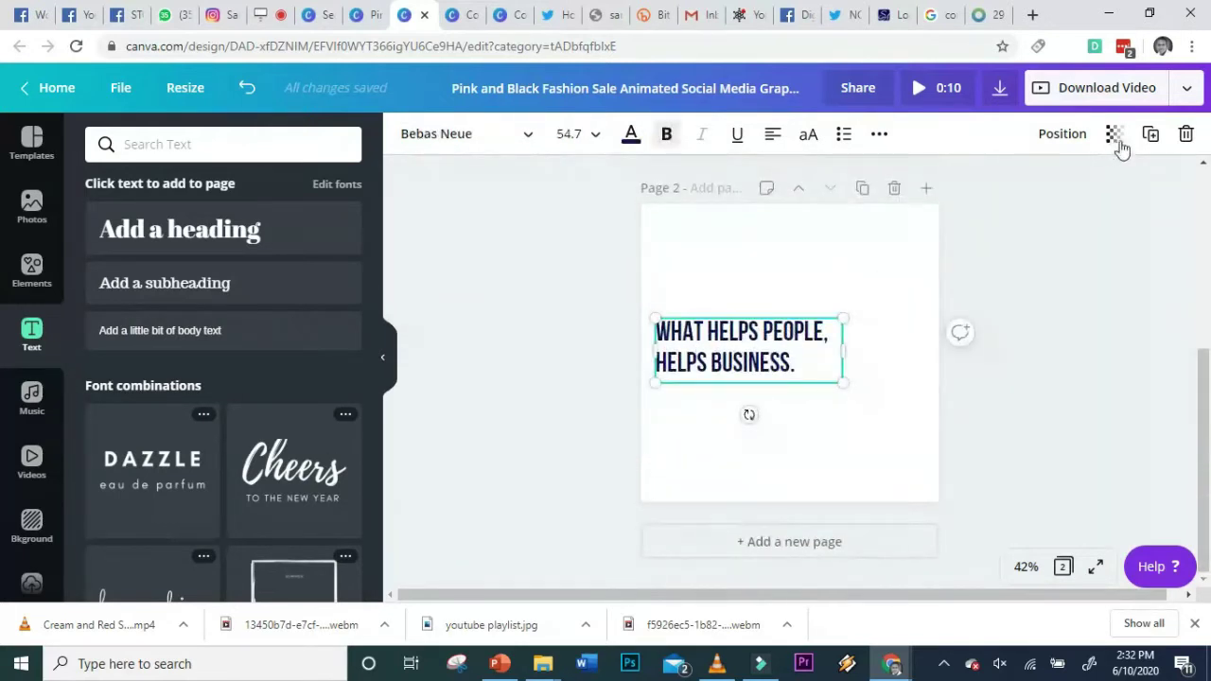
pyautogui.click(1154, 140)
pyautogui.moveTo(734, 341); pyautogui.dragTo(734, 407)
# Step: Replace the copy's text with 'LEO BURNETT' in the Buffalo font
pyautogui.doubleClick(734, 406)
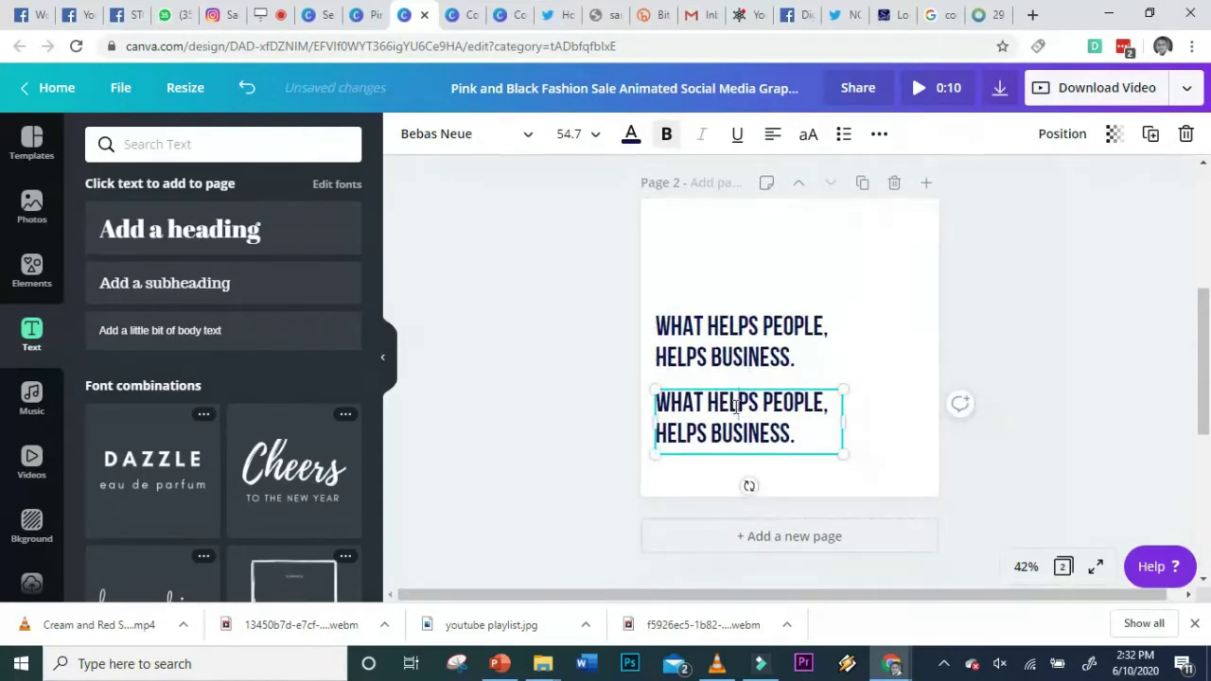
pyautogui.hotkey('ctrl', 'a')
pyautogui.write('LEO BURNETT')
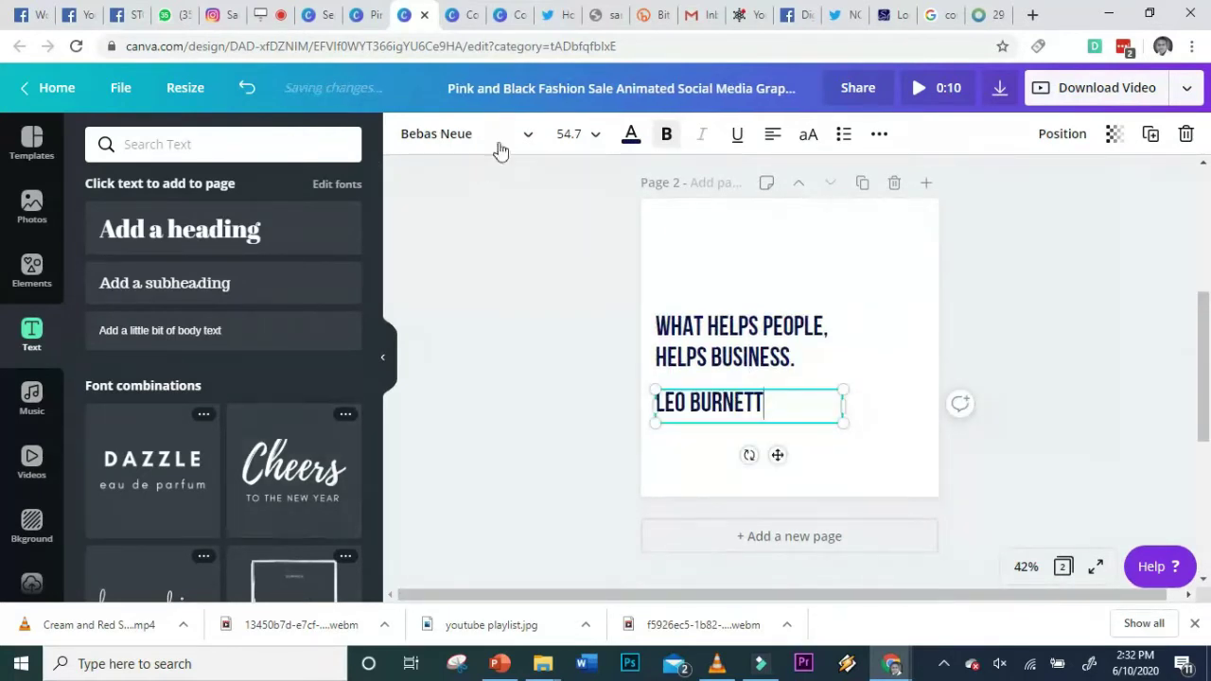
pyautogui.click(497, 142)
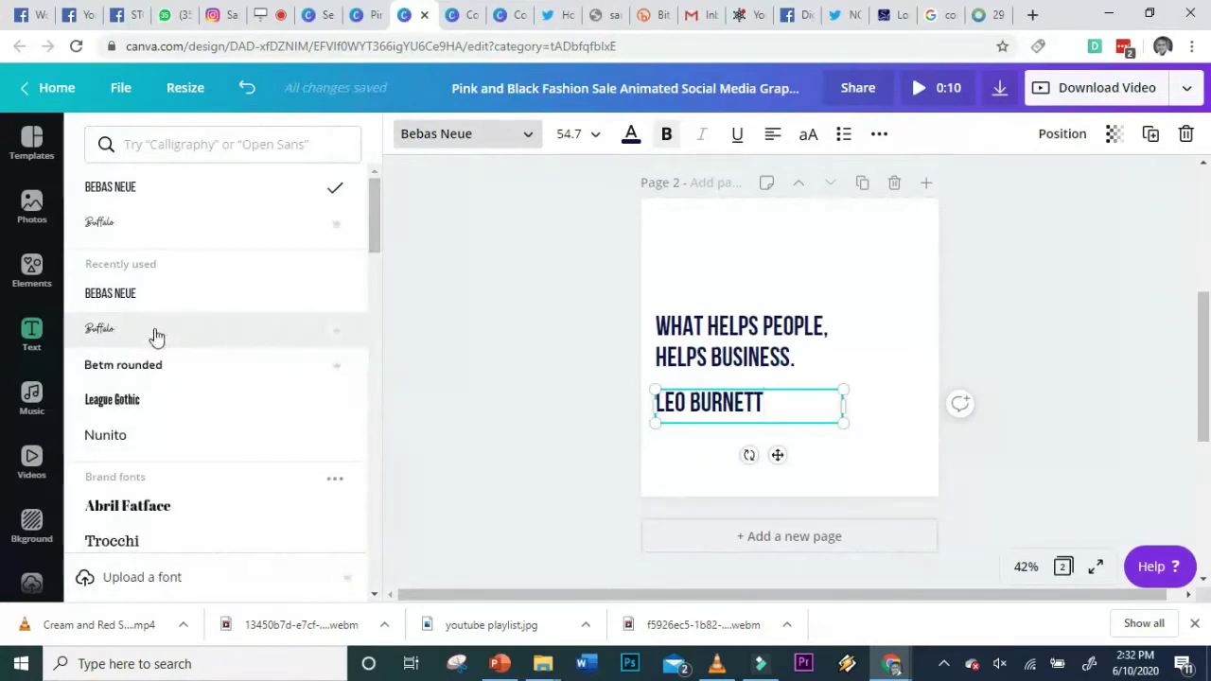
pyautogui.click(153, 331)
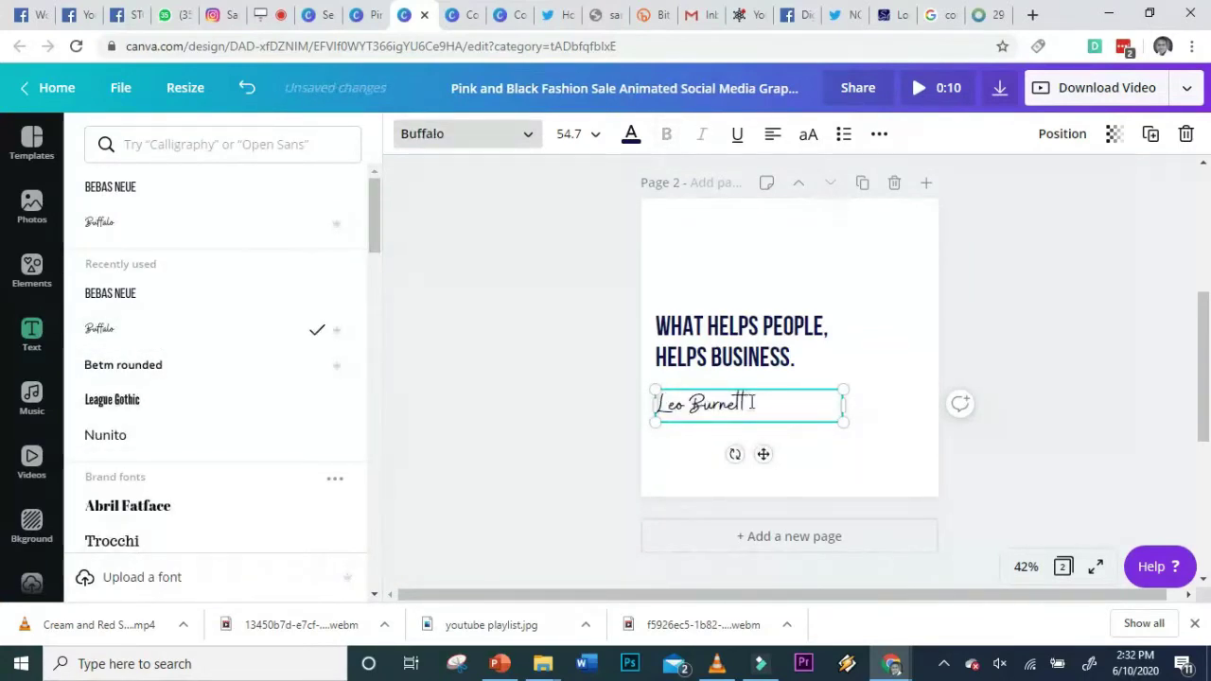
# Step: Colour the name yellow and nudge it up just under the quote
pyautogui.moveTo(756, 404); pyautogui.dragTo(638, 394)
pyautogui.click(631, 134)
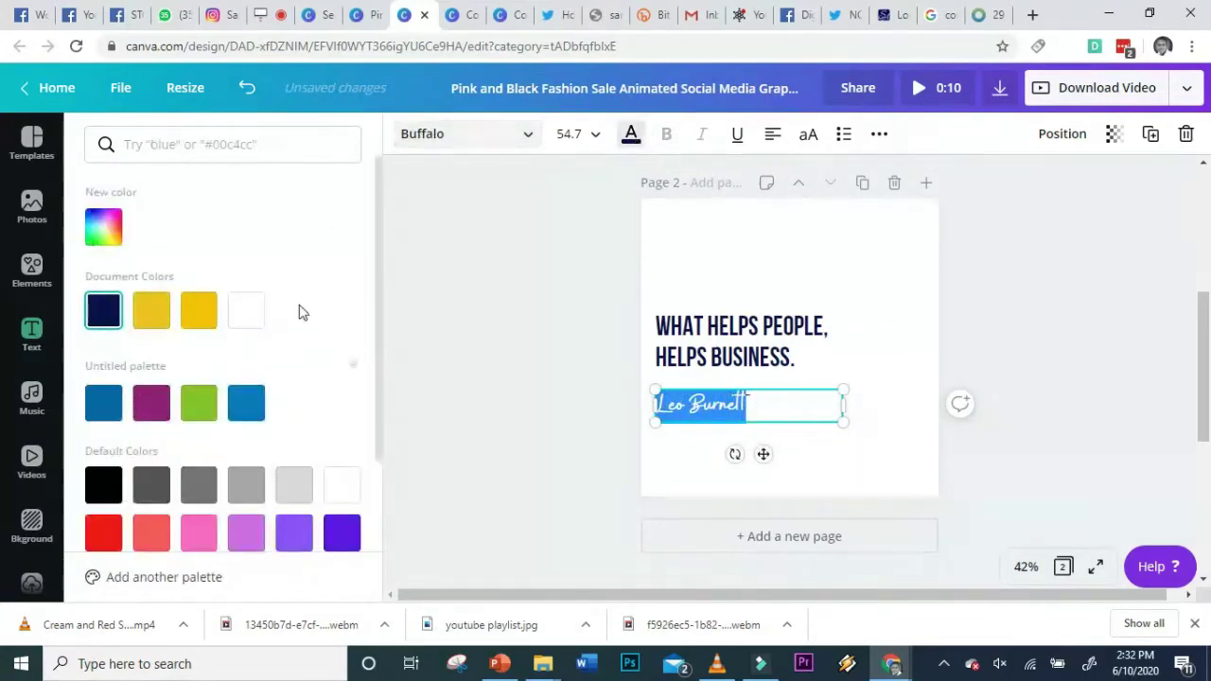
pyautogui.click(153, 313)
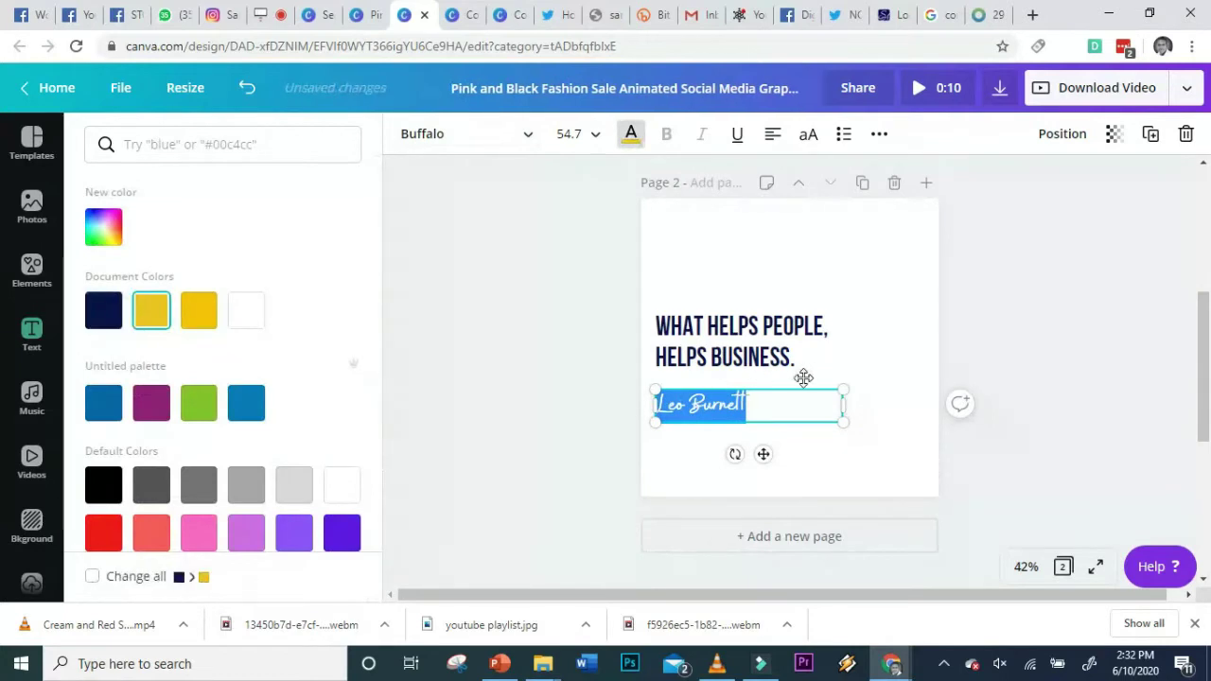
pyautogui.moveTo(803, 378); pyautogui.dragTo(804, 366)
pyautogui.press('Escape')
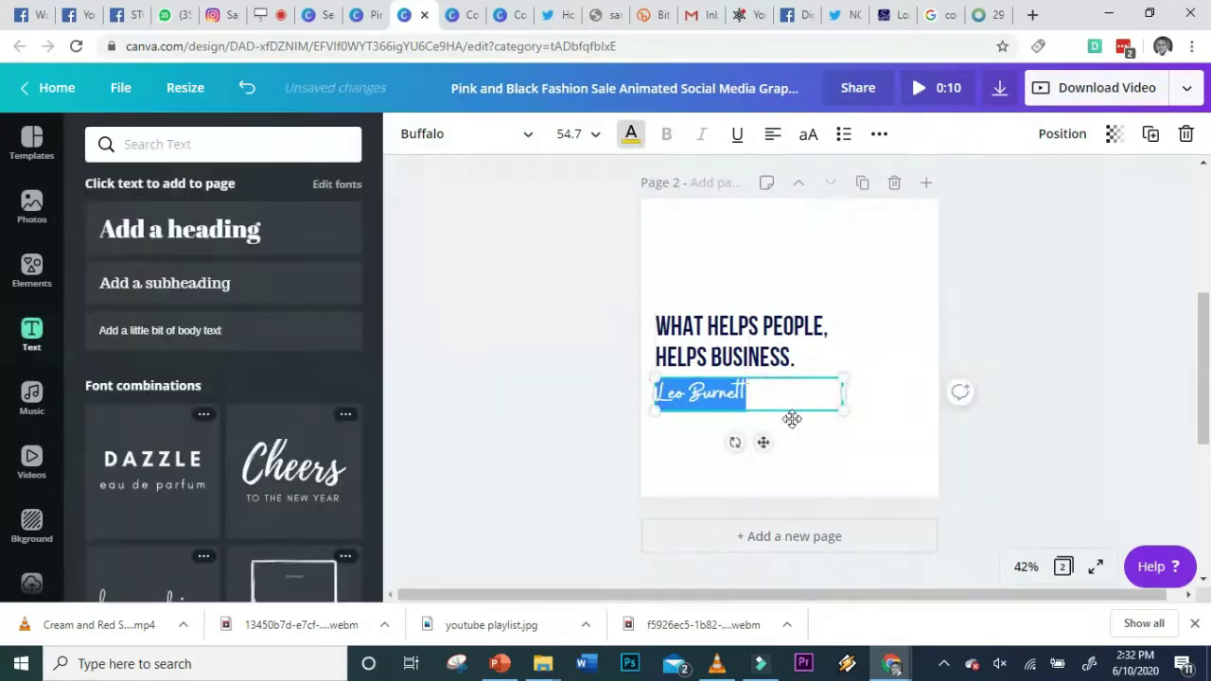
pyautogui.click(1132, 271)
pyautogui.click(31, 208)
# Step: Place the smiling man's office photo below the quote on page 2 and apply Background Remover
pyautogui.scroll(-3, 200, 385)
pyautogui.scroll(3, 199, 385)
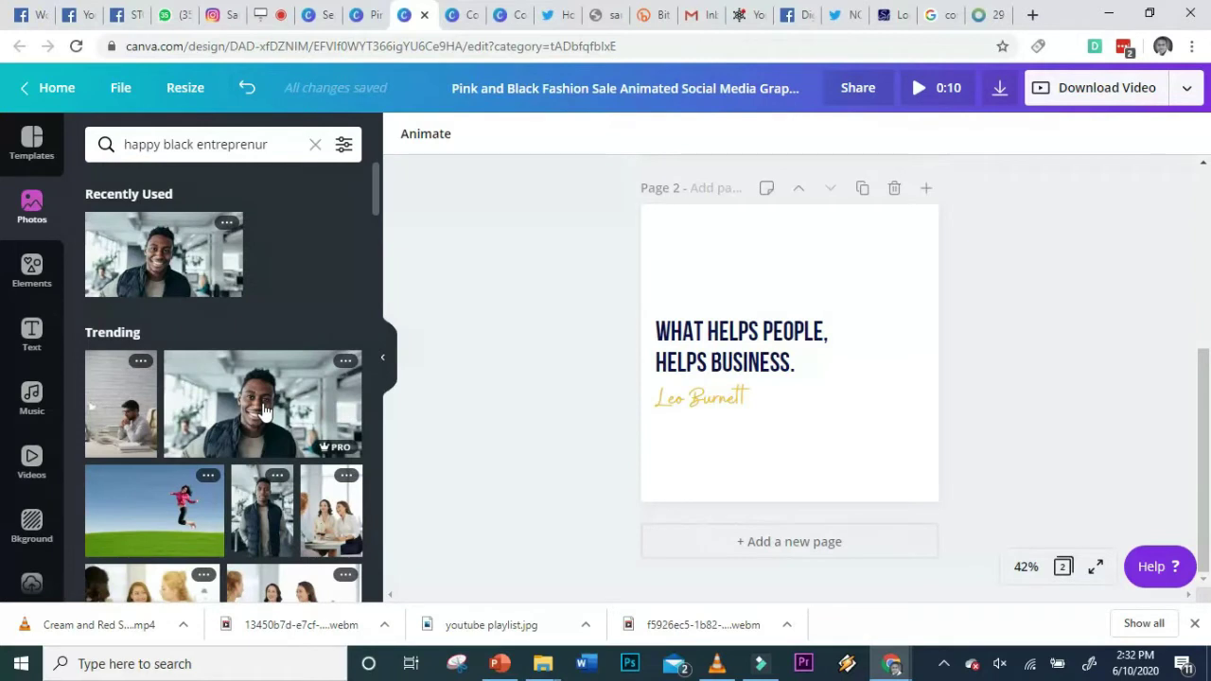
pyautogui.moveTo(685, 407); pyautogui.dragTo(687, 409)
pyautogui.moveTo(878, 360); pyautogui.dragTo(873, 432)
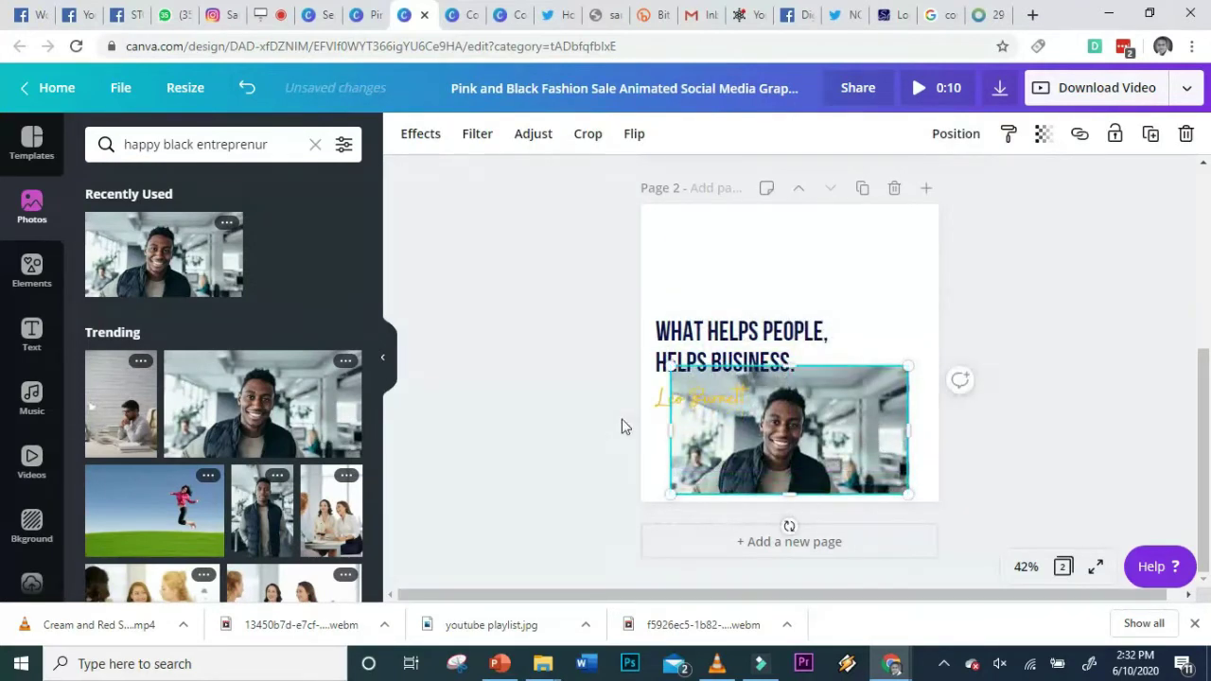
pyautogui.click(422, 136)
pyautogui.click(229, 207)
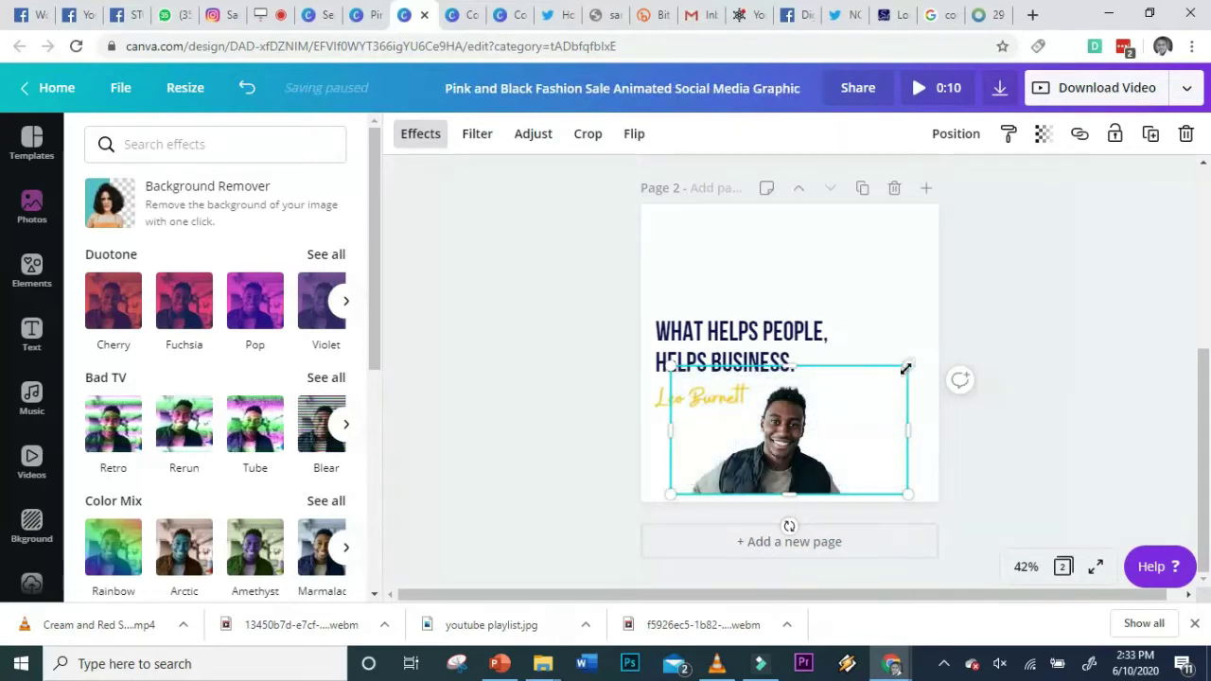
# Step: Enlarge and reposition the photo, then retry Background Remover on it
pyautogui.moveTo(975, 255); pyautogui.dragTo(984, 241)
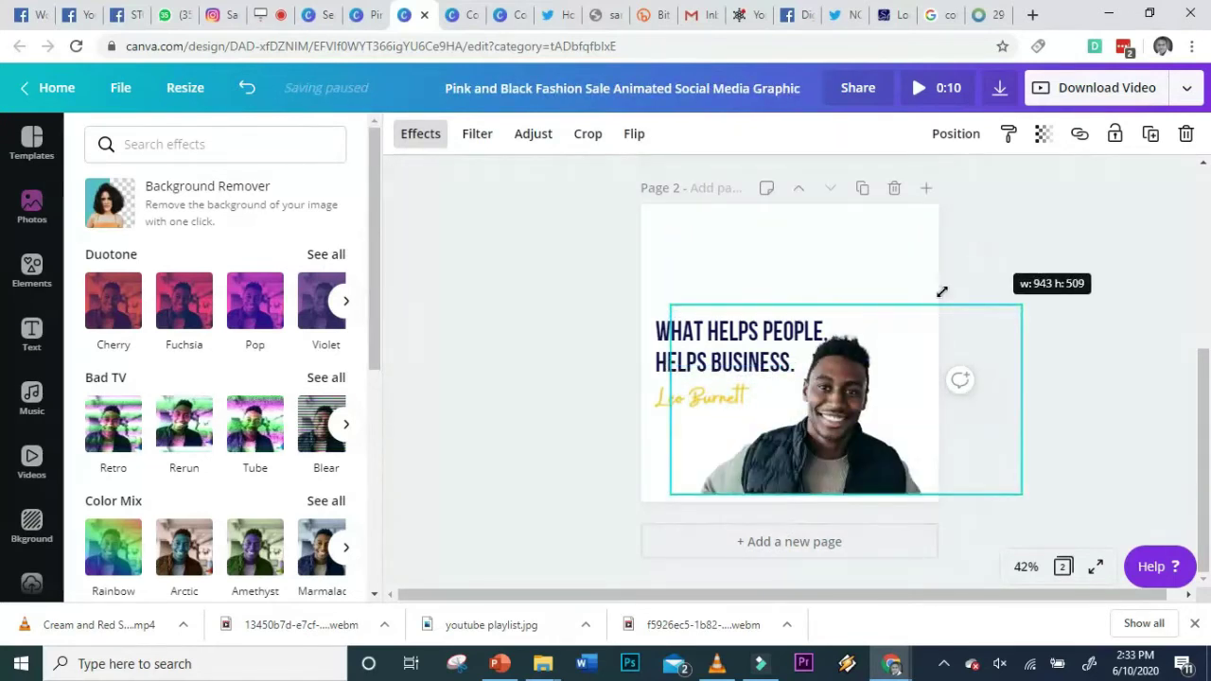
pyautogui.moveTo(653, 517); pyautogui.dragTo(645, 508)
pyautogui.moveTo(819, 448); pyautogui.dragTo(838, 457)
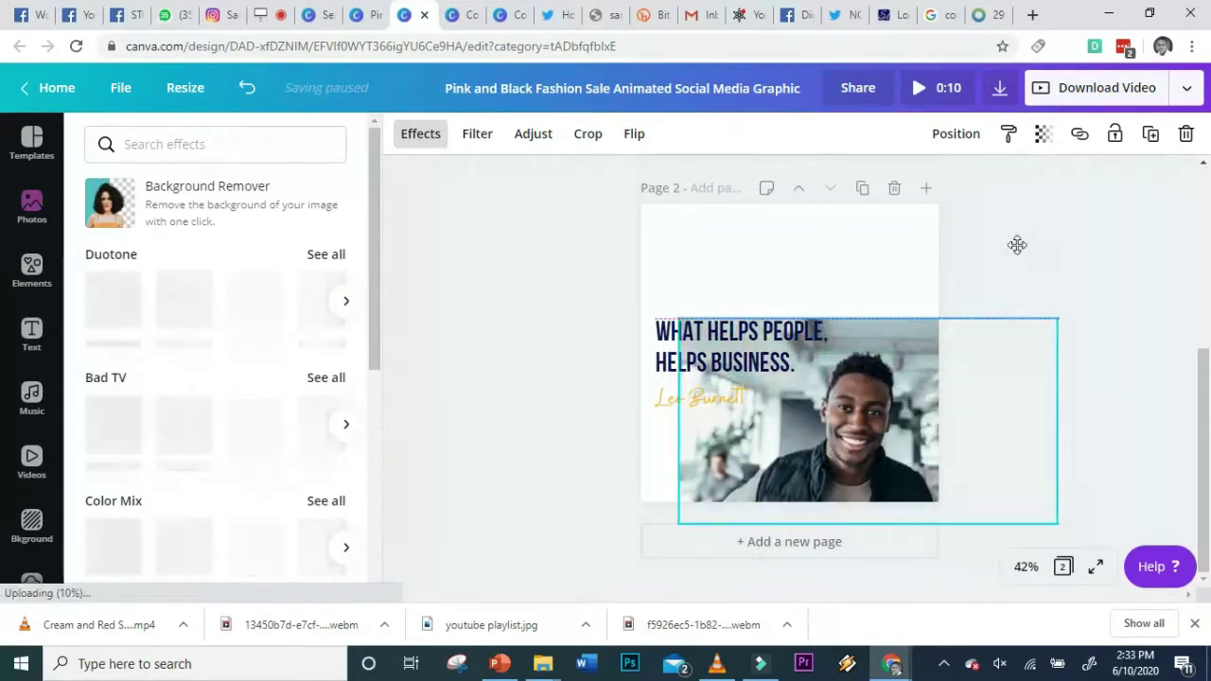
pyautogui.click(423, 134)
pyautogui.click(257, 210)
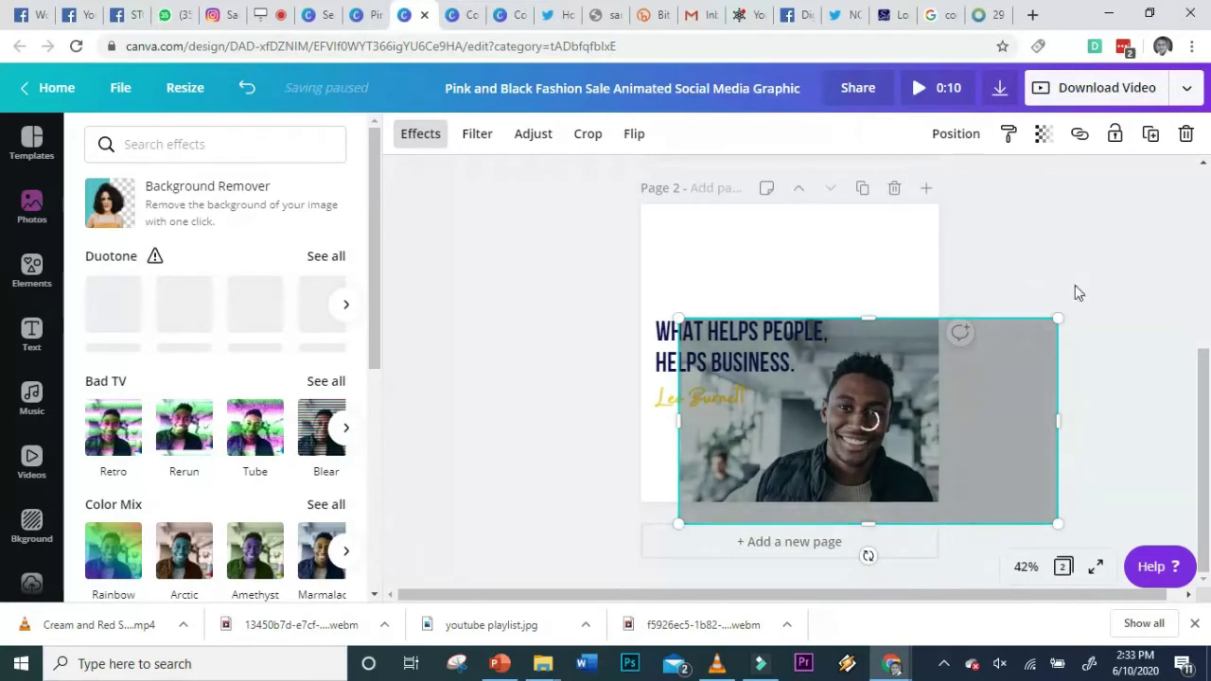
# Step: Scroll up to page 1, select its photo, return to the photo search results, then deselect
pyautogui.scroll(1, 1102, 357)
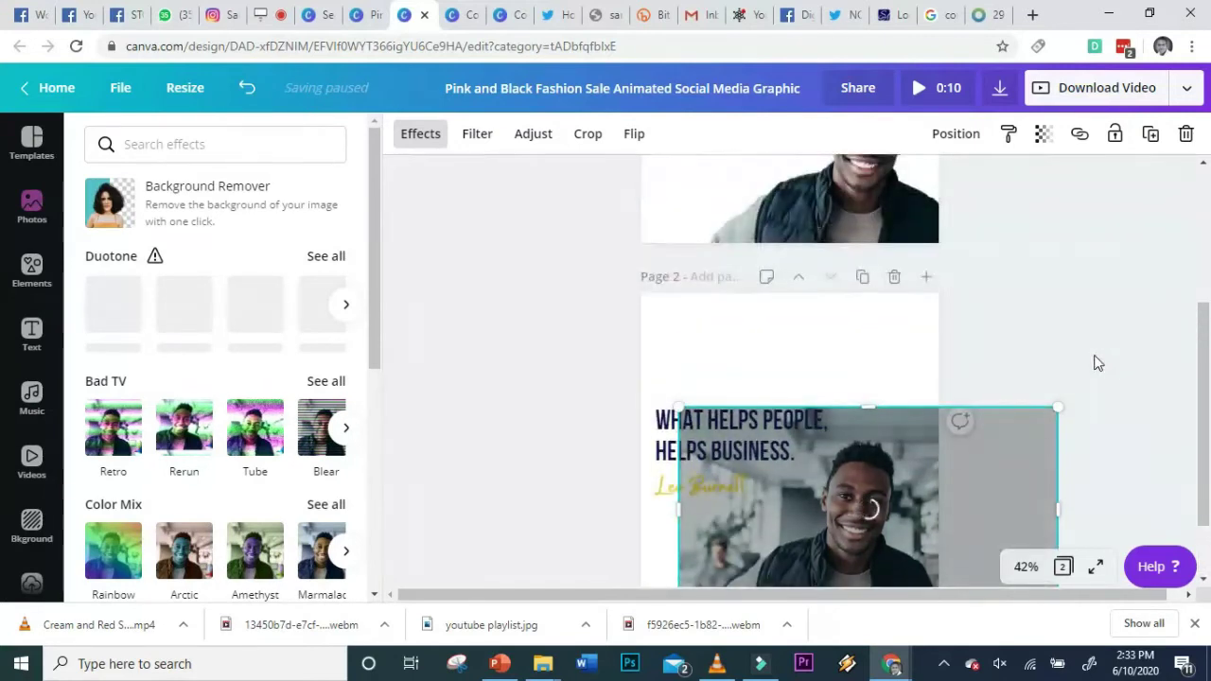
pyautogui.scroll(1, 946, 357)
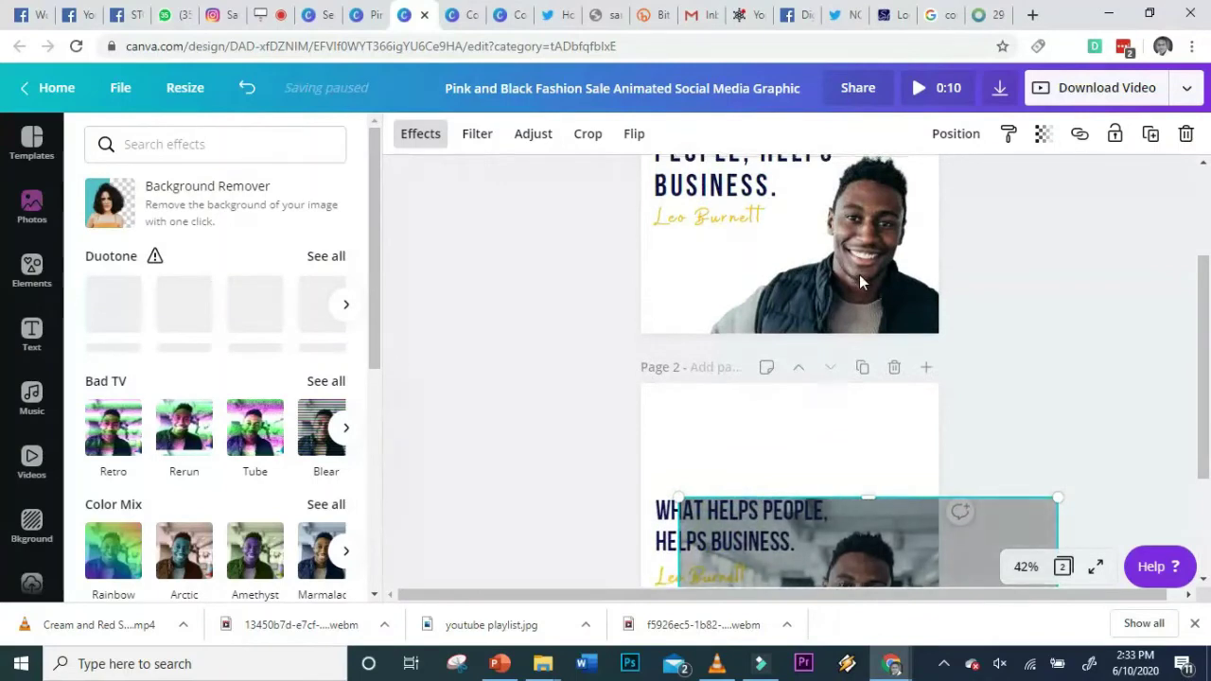
pyautogui.scroll(1, 858, 274)
pyautogui.click(823, 323)
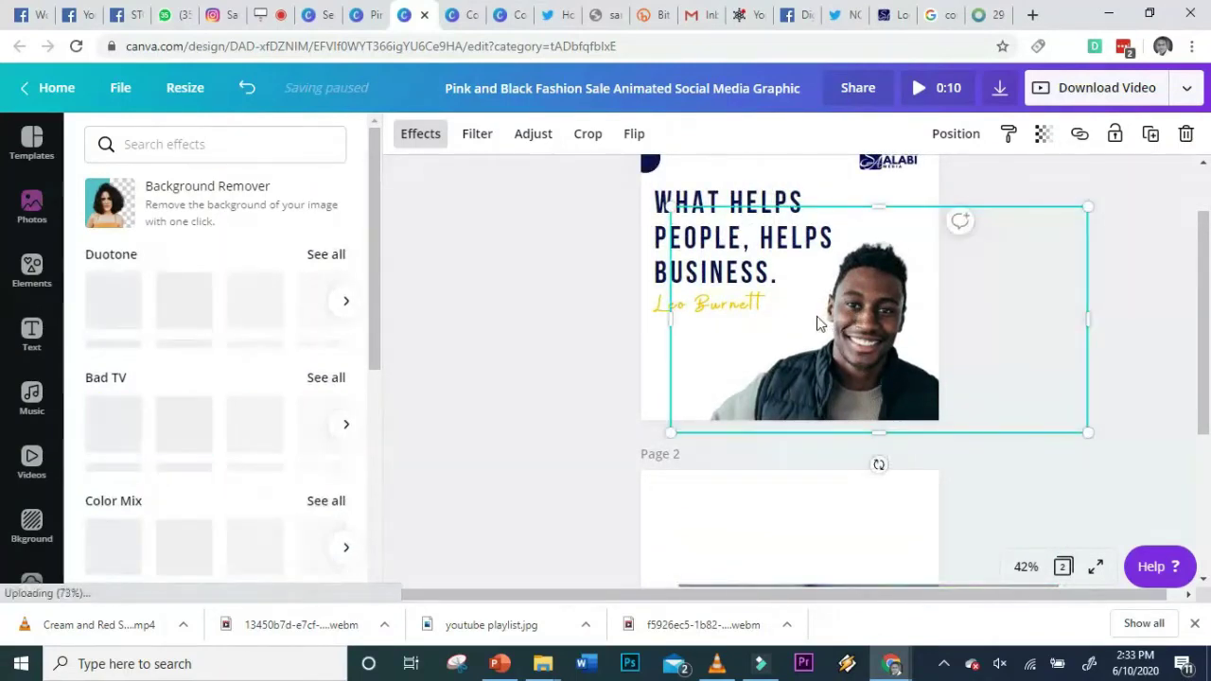
pyautogui.click(1079, 216)
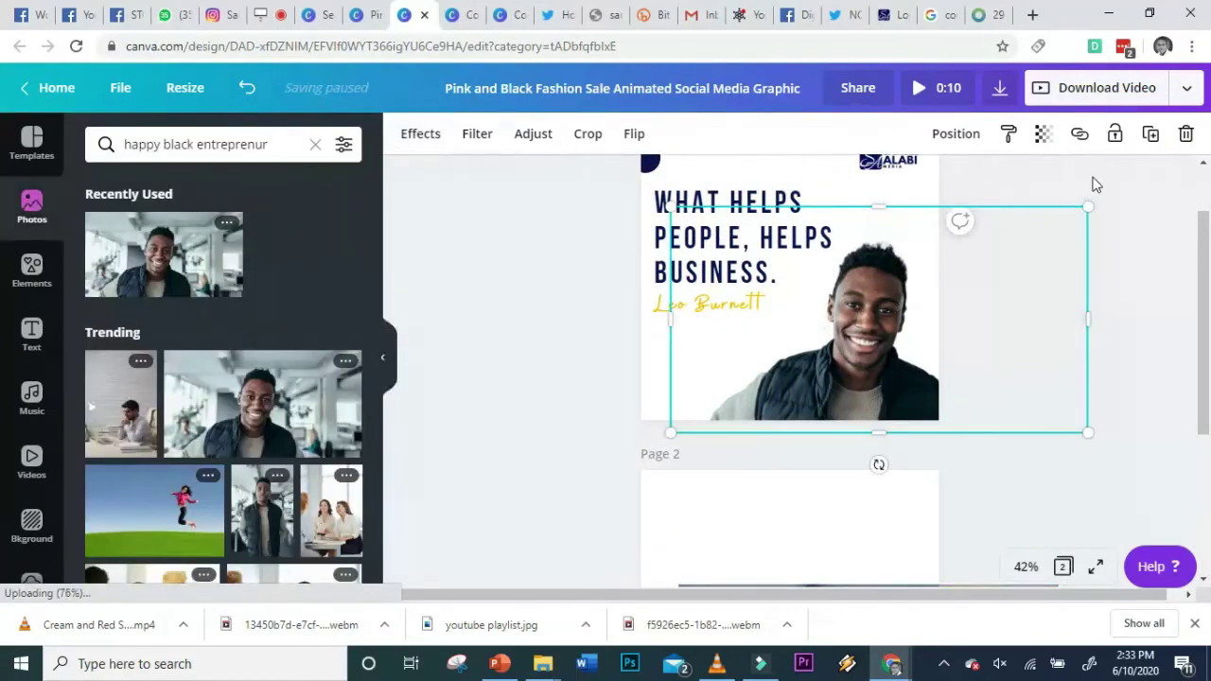
pyautogui.click(1086, 193)
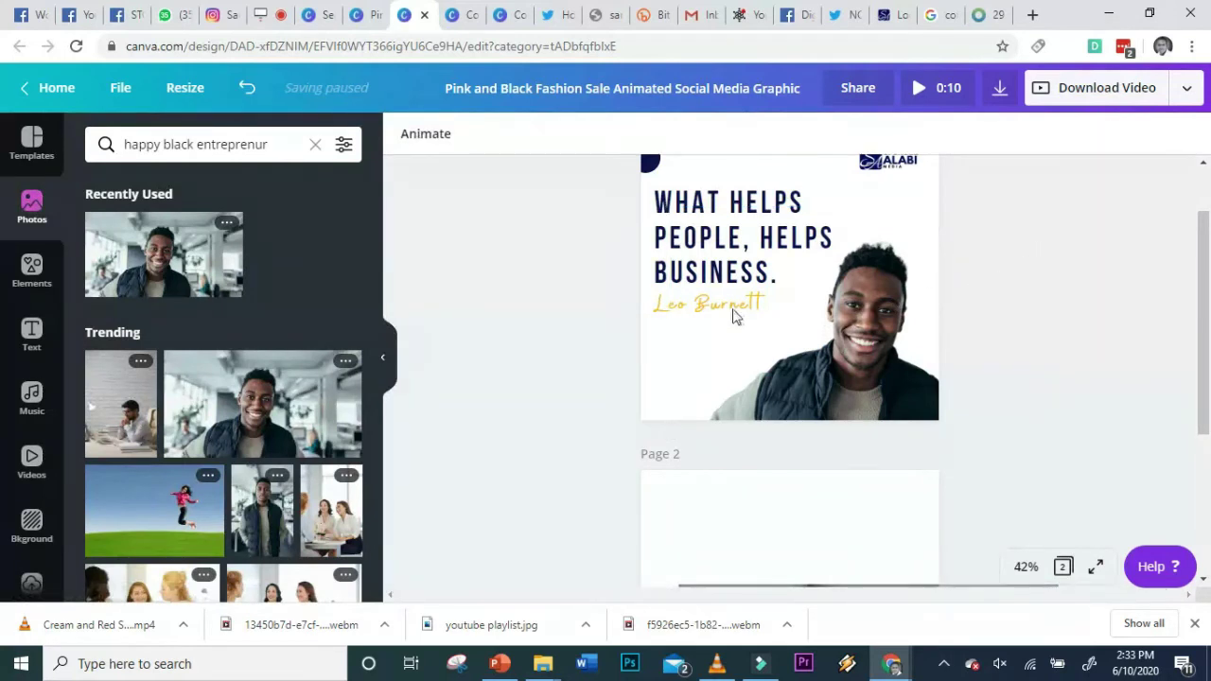
# Step: Select the logo at the top right of page 1 and open the smedia folder of brand logos
pyautogui.scroll(1, 771, 301)
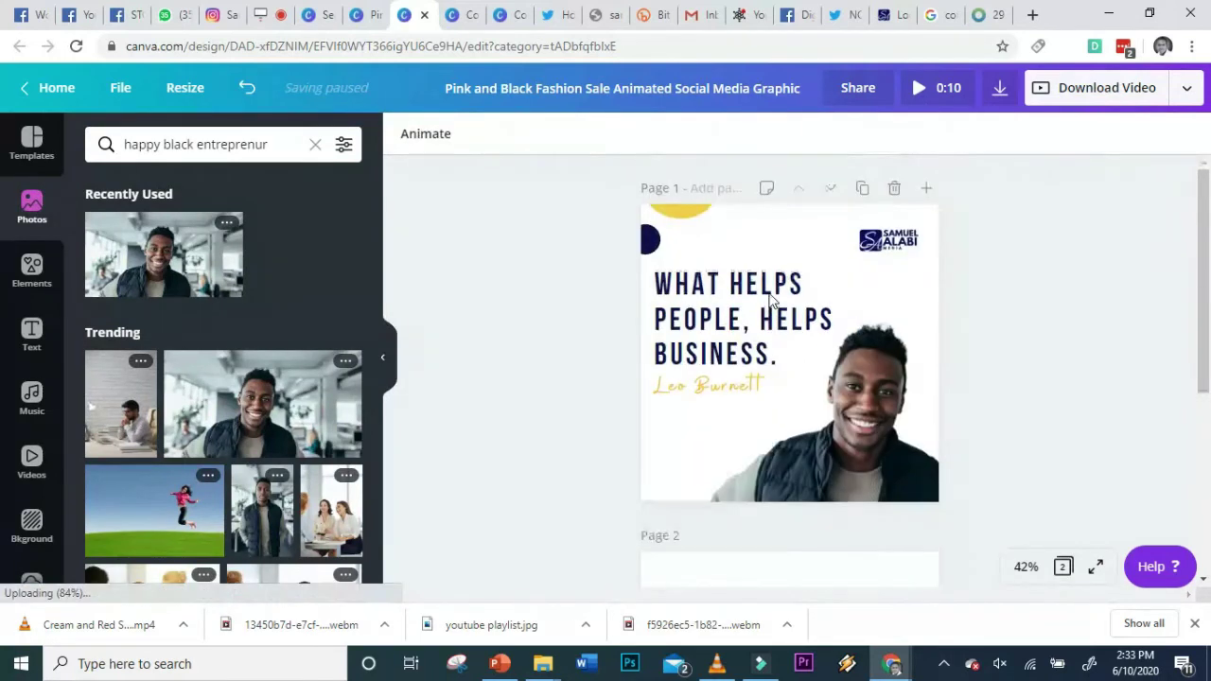
pyautogui.click(894, 249)
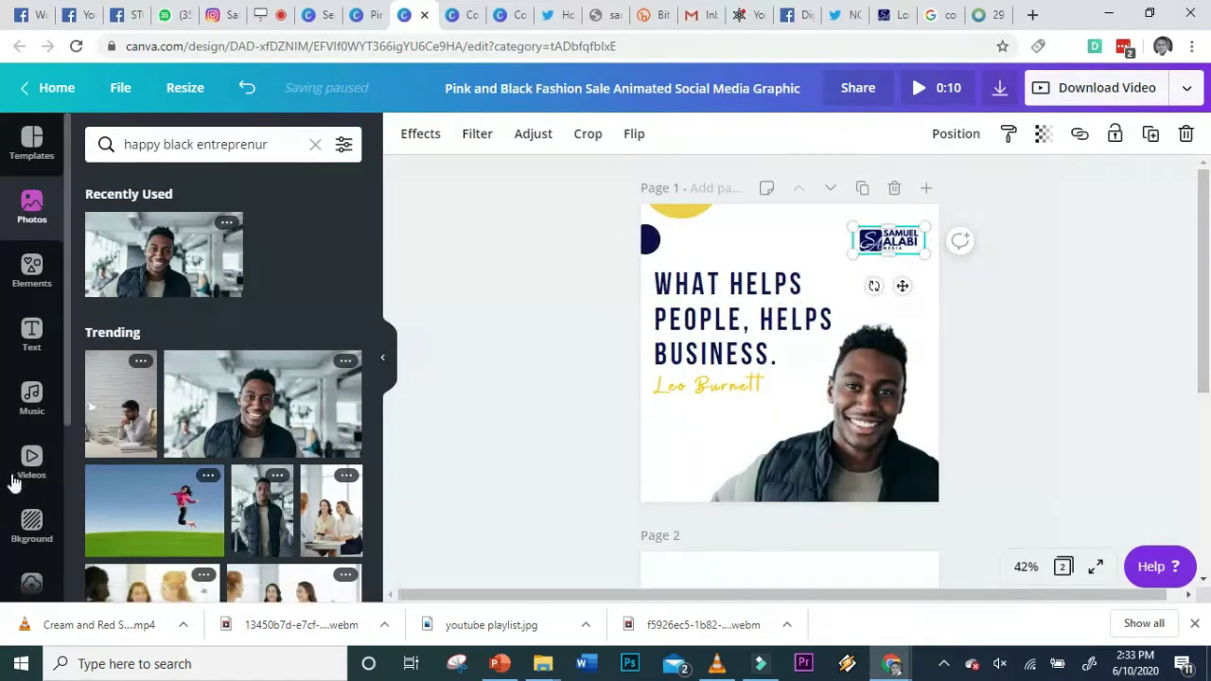
pyautogui.scroll(-3, 15, 480)
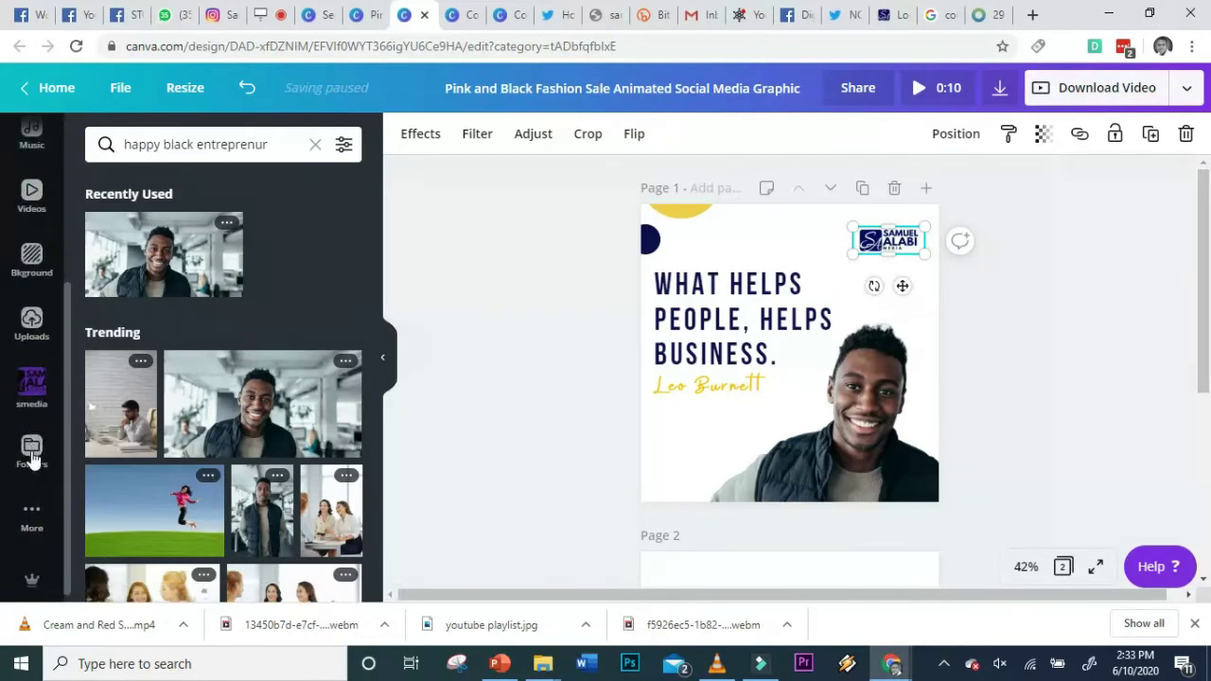
pyautogui.click(32, 458)
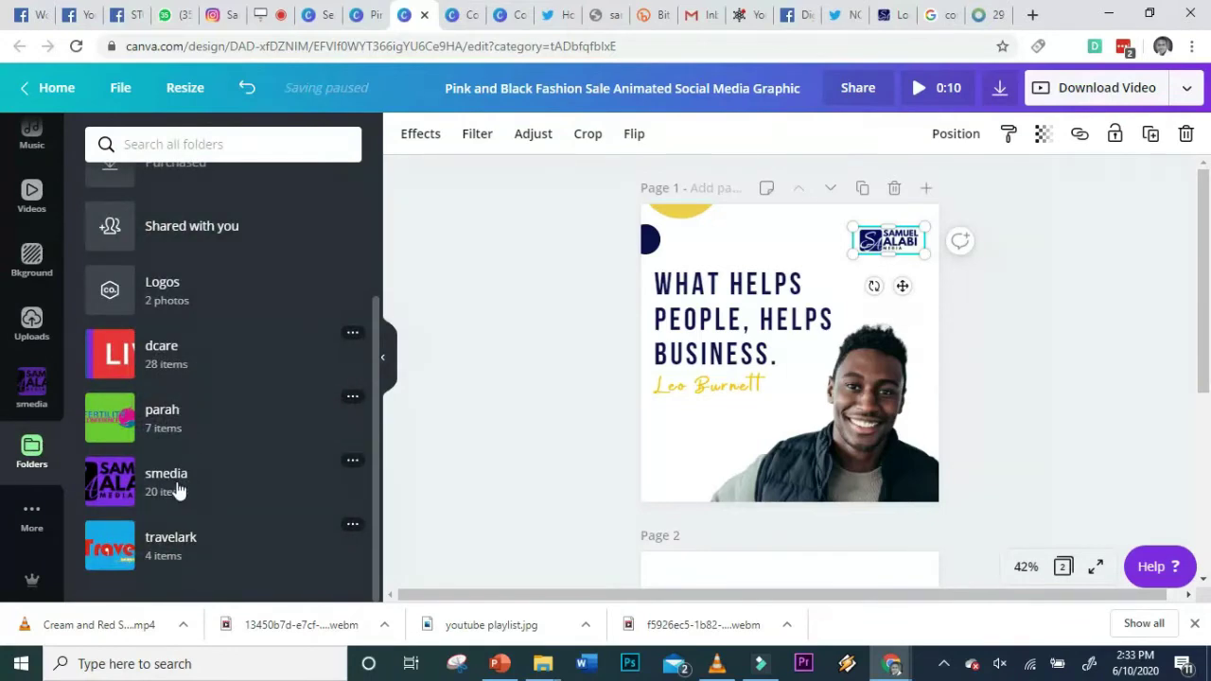
pyautogui.click(177, 489)
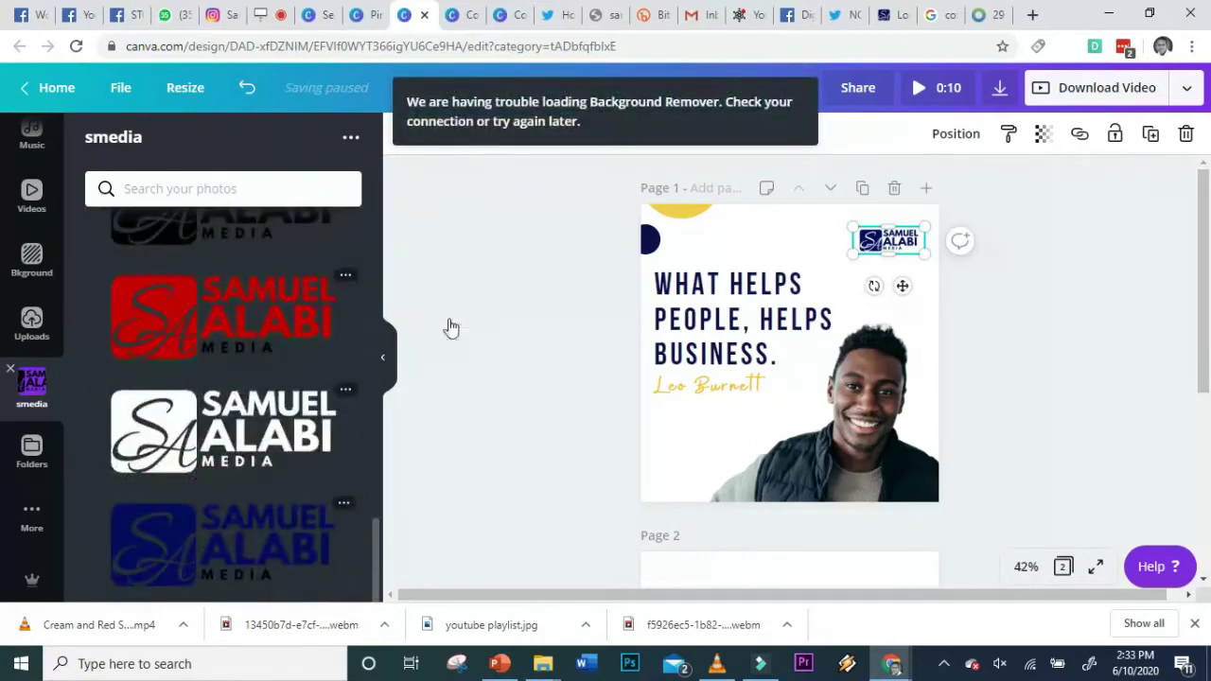
pyautogui.click(1086, 273)
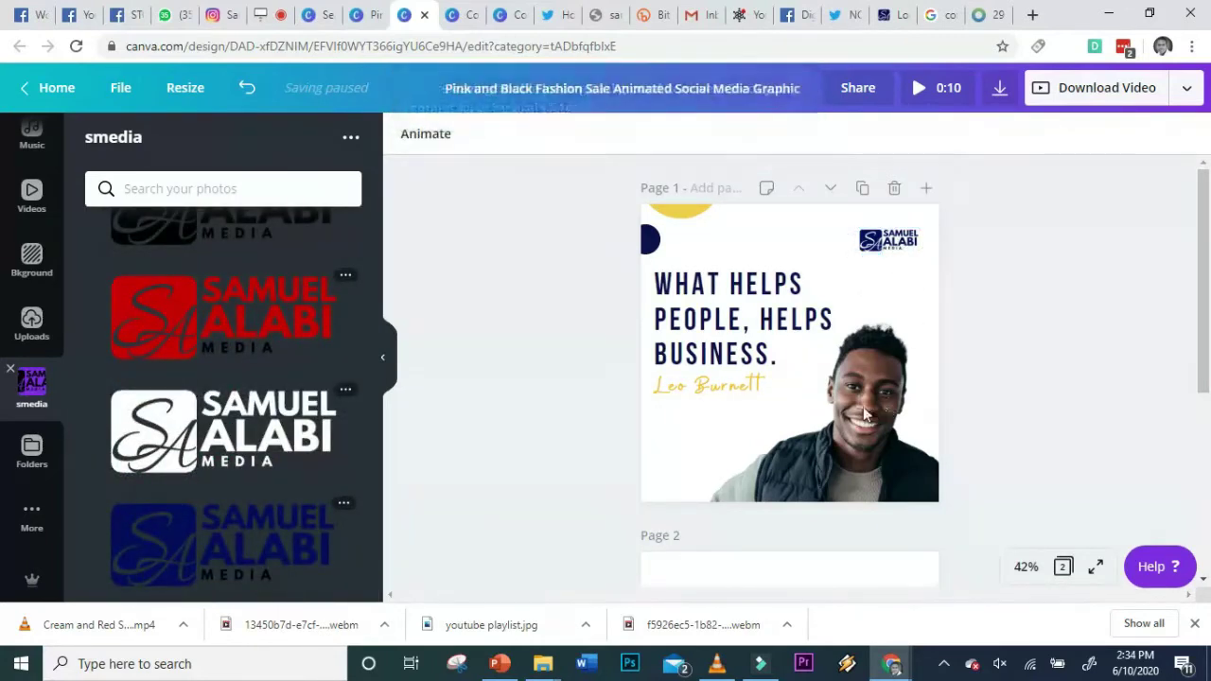
# Step: Preview the Fade, Rise, Tumble, Pan, Simple and Pop page animations
pyautogui.click(424, 142)
pyautogui.click(295, 204)
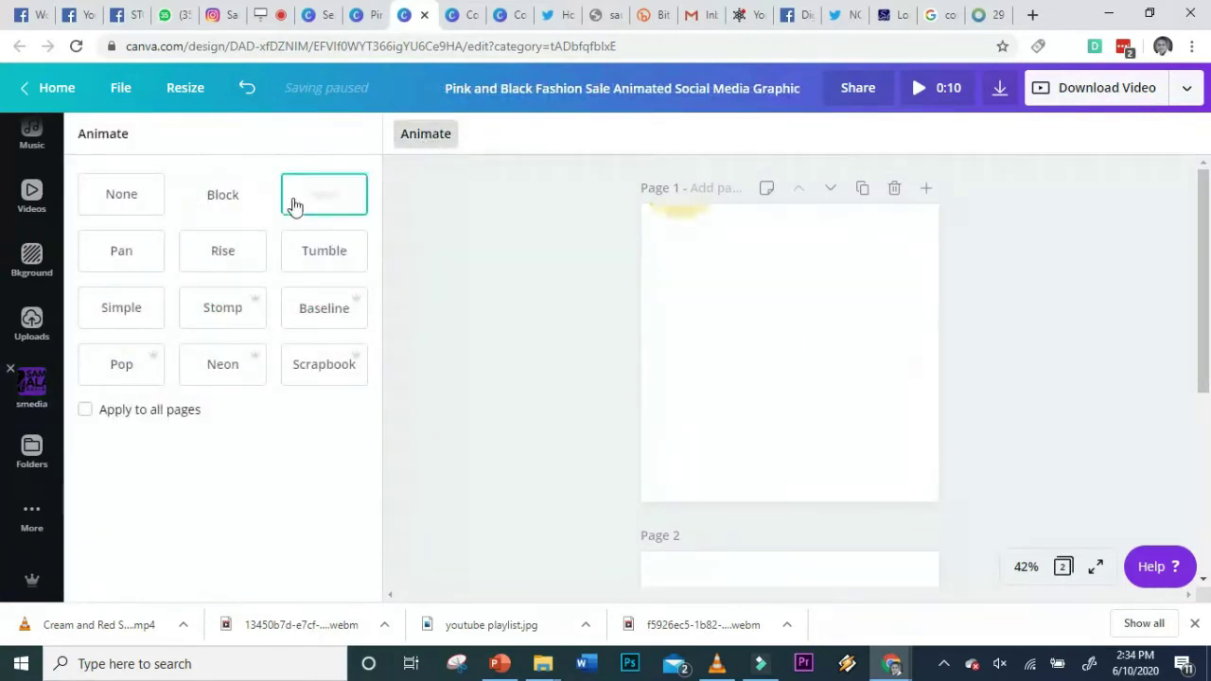
pyautogui.click(243, 252)
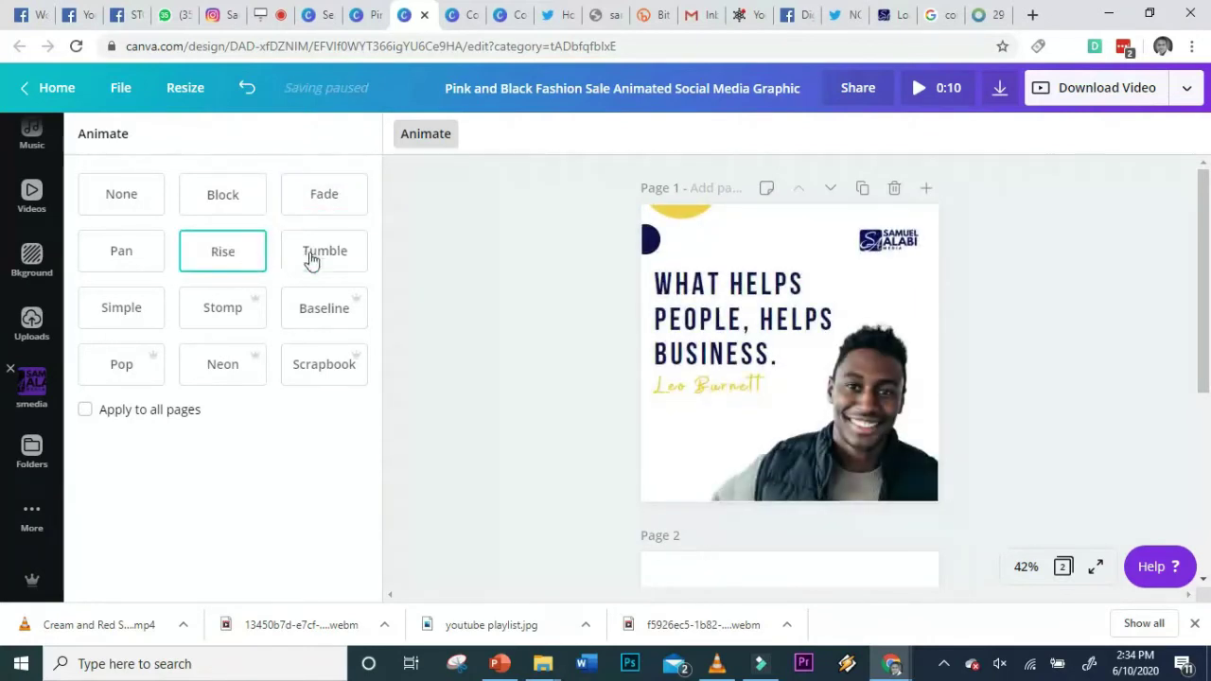
pyautogui.click(315, 261)
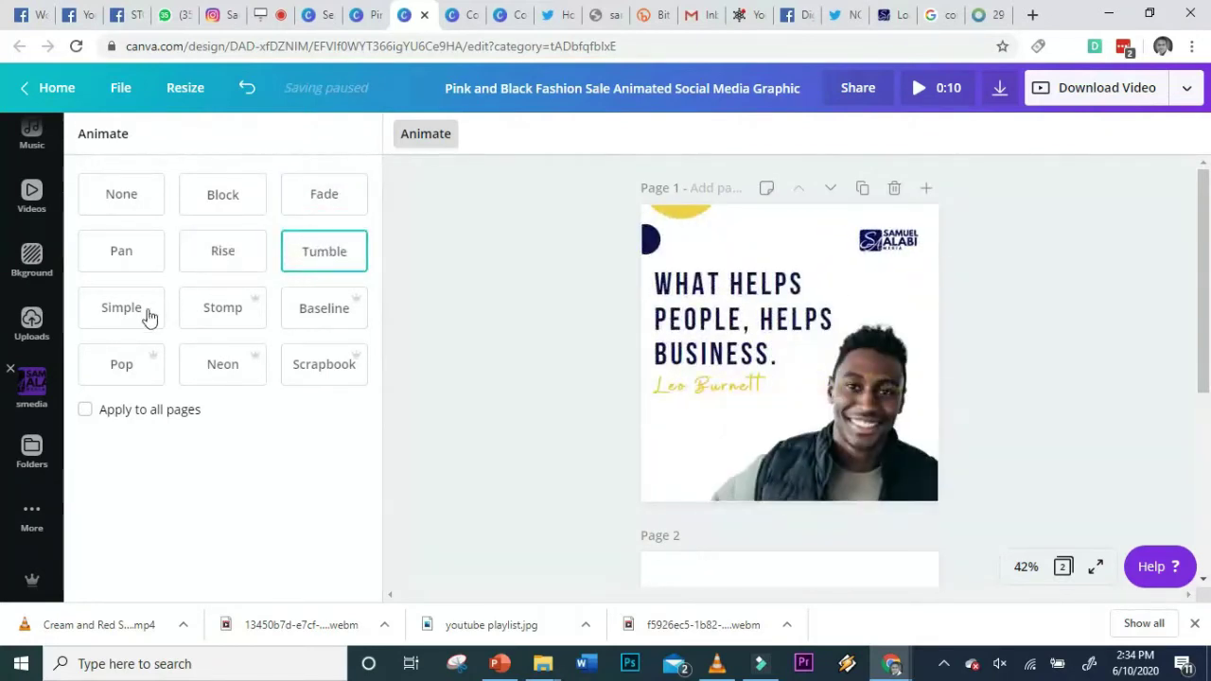
pyautogui.click(135, 273)
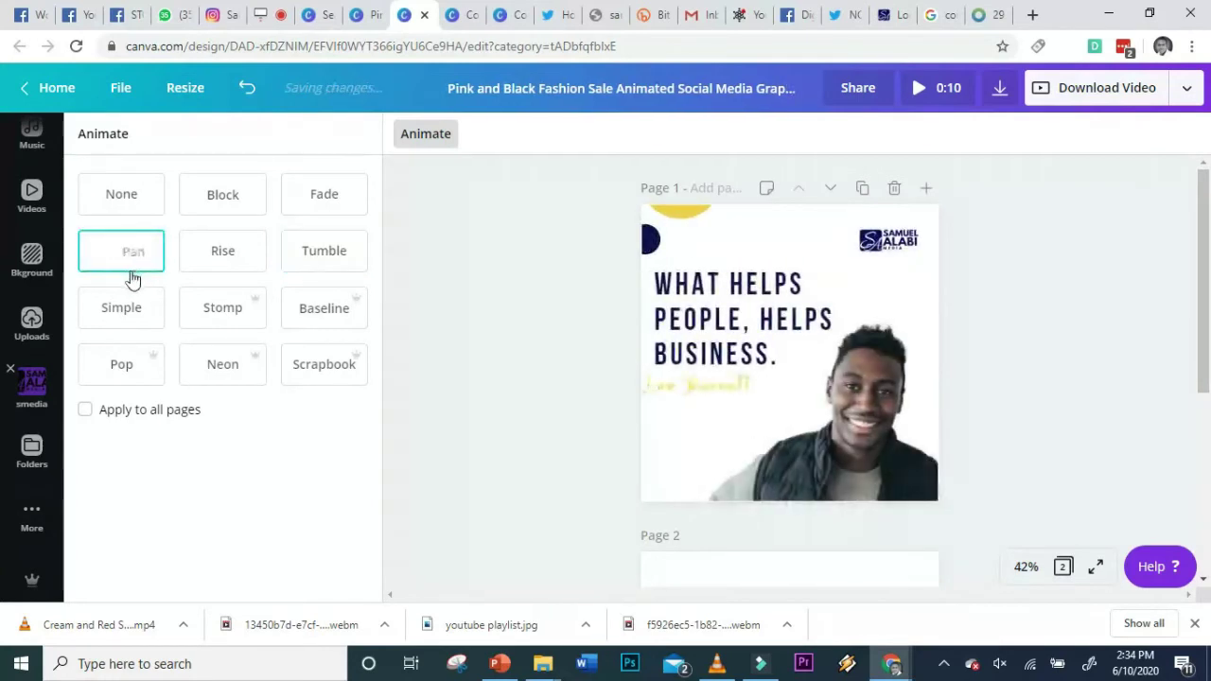
pyautogui.click(123, 313)
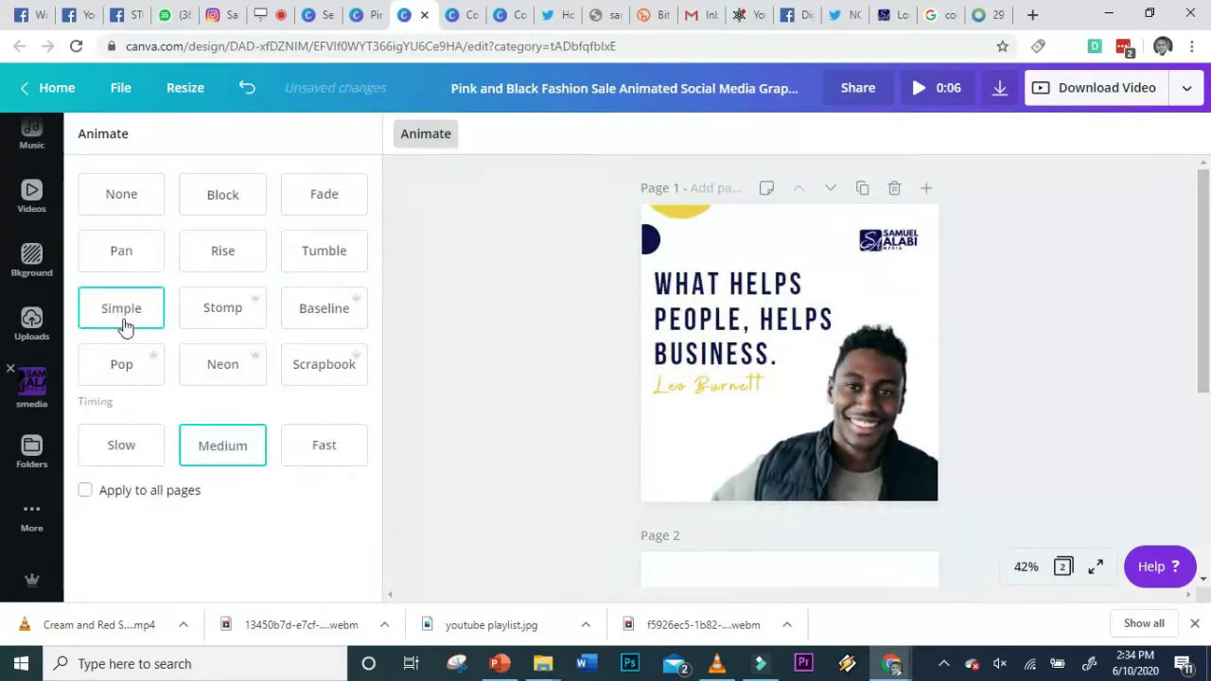
pyautogui.click(120, 369)
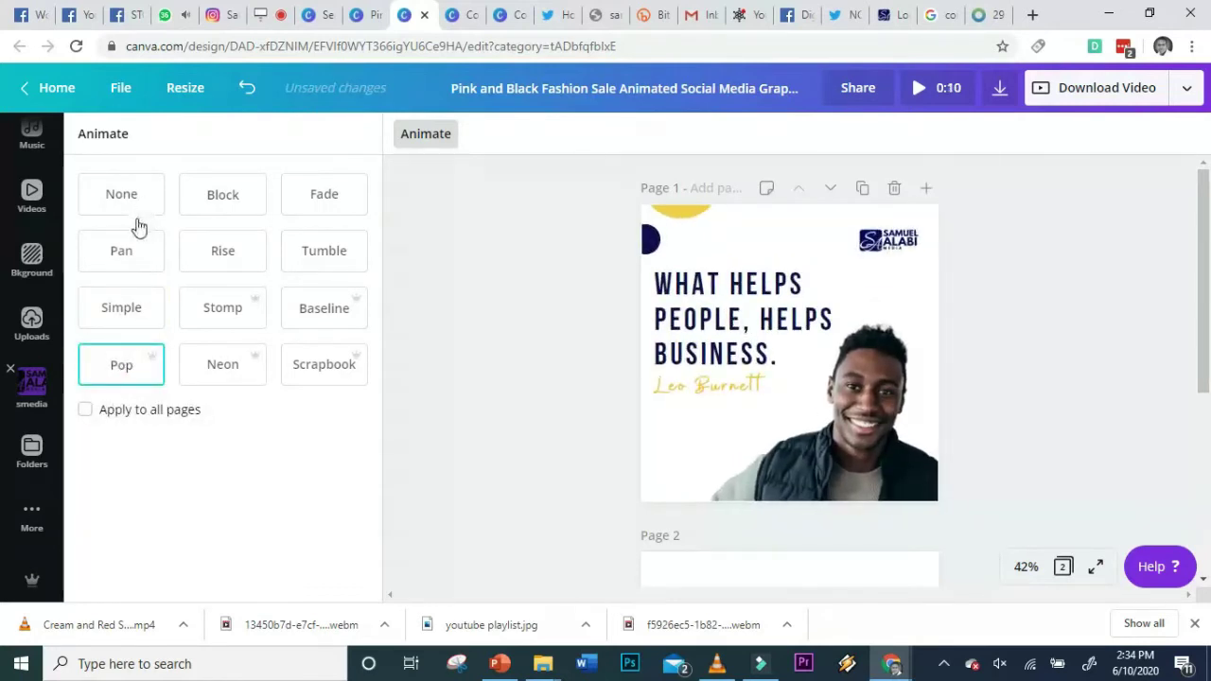
# Step: Apply Block, try Pop, Scrapbook and Tumble, then undo back to the Block page animation
pyautogui.click(216, 208)
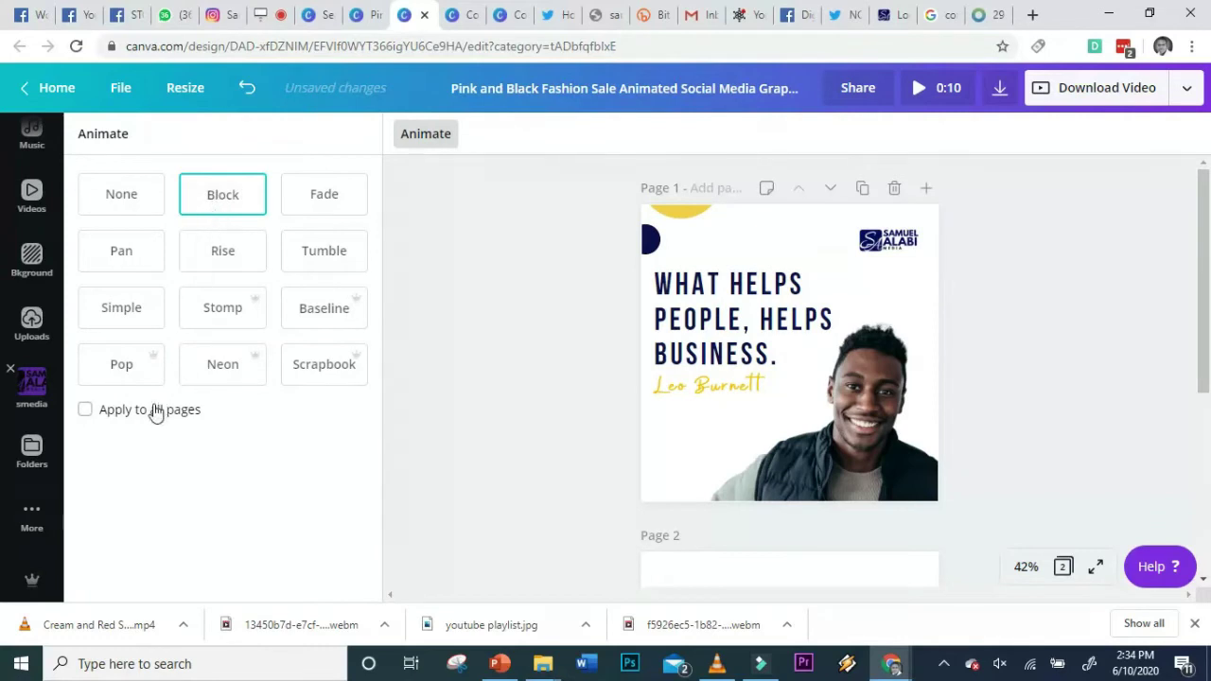
pyautogui.click(127, 376)
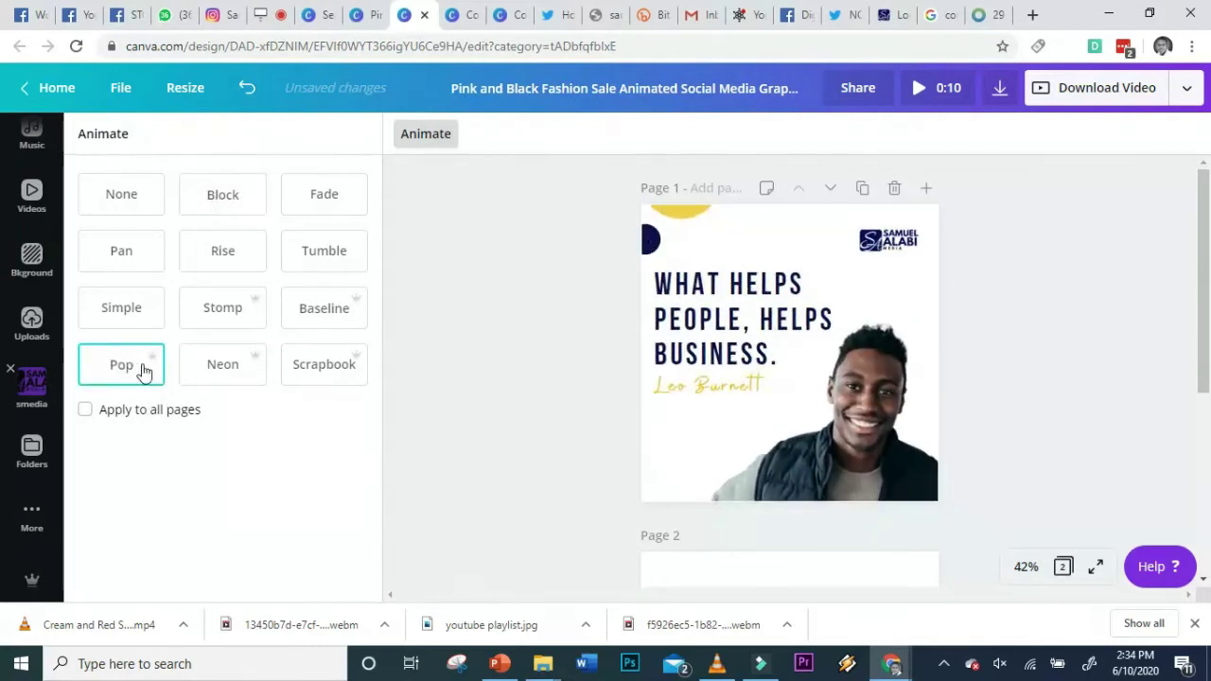
pyautogui.click(292, 375)
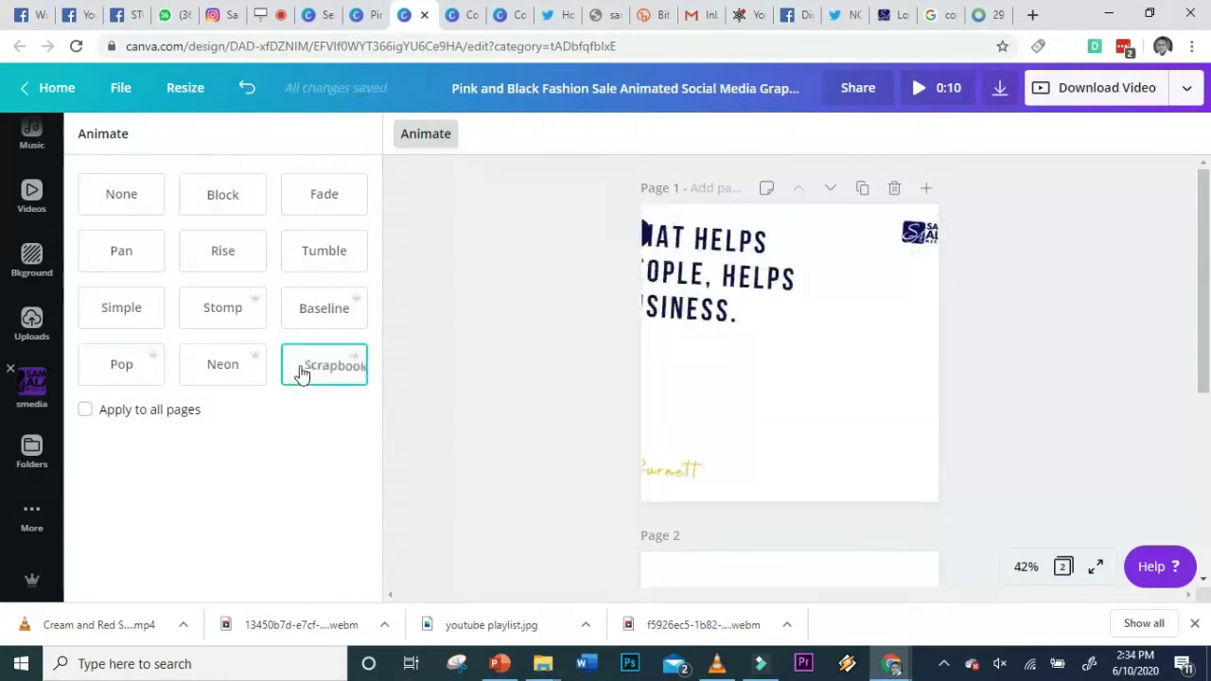
pyautogui.click(313, 256)
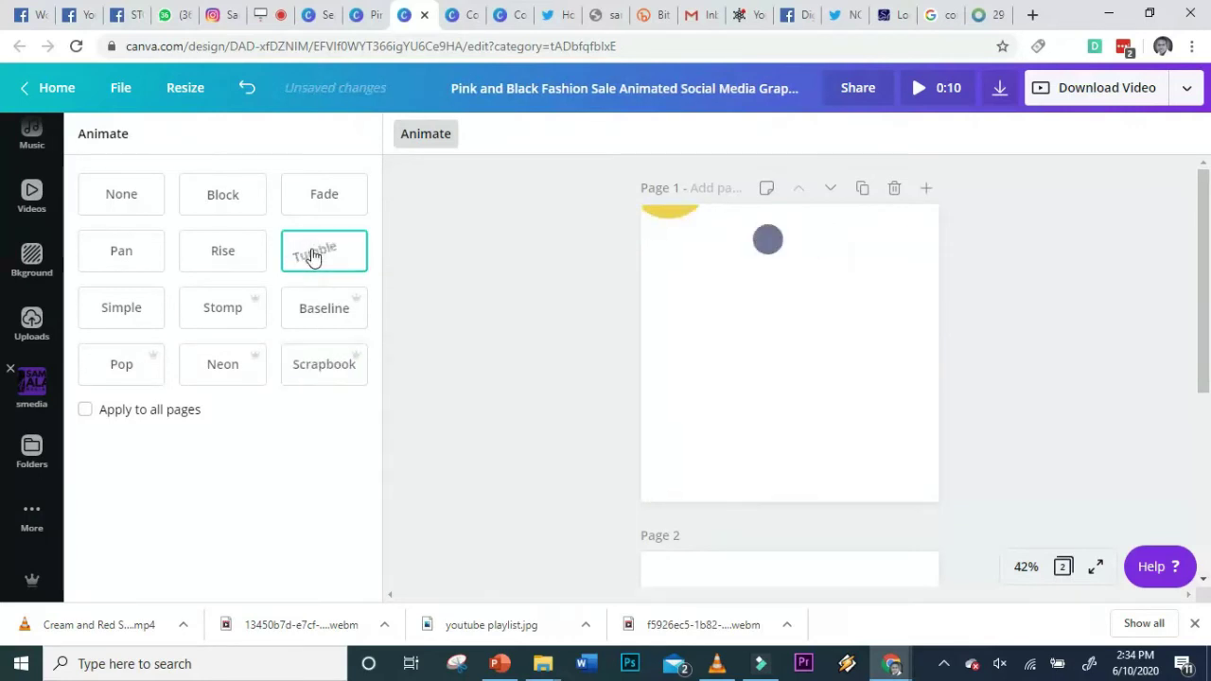
pyautogui.click(228, 208)
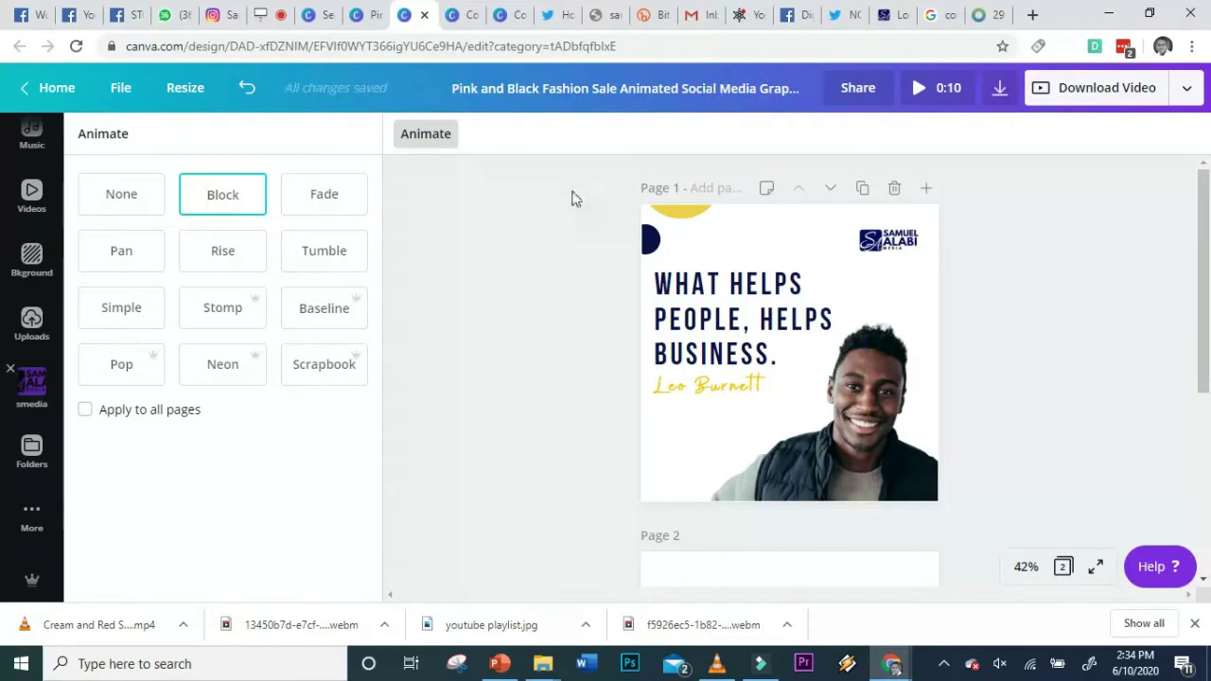
pyautogui.click(121, 365)
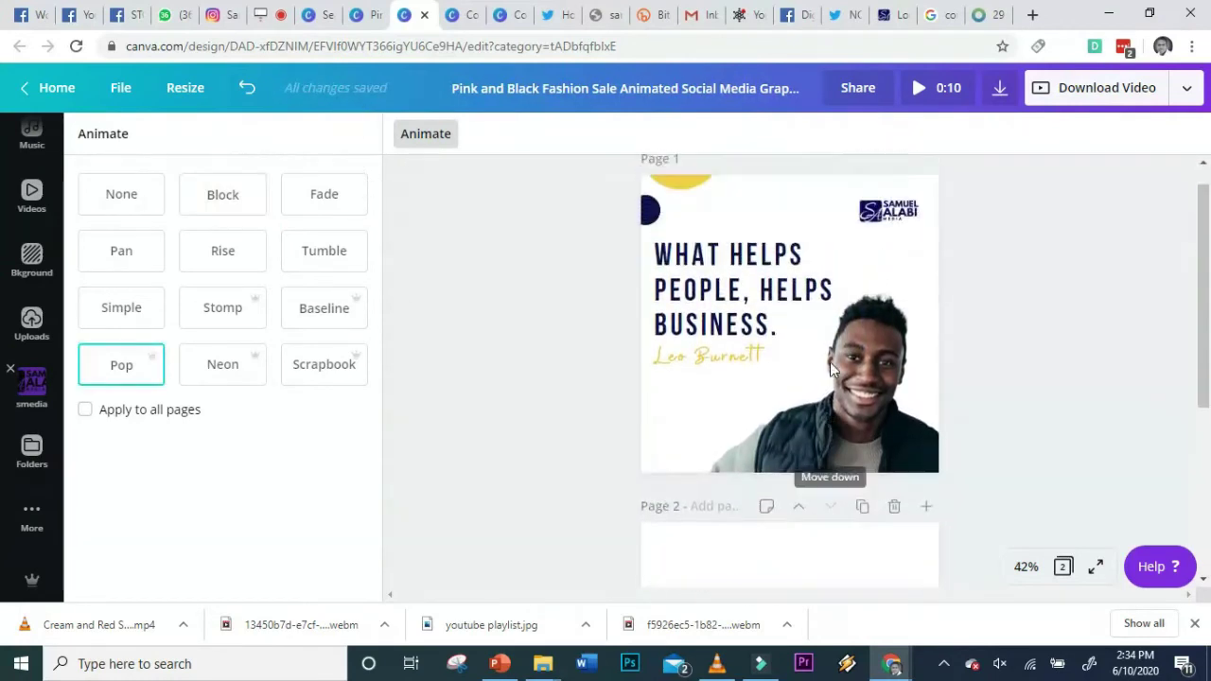
pyautogui.hotkey('ctrl', 'z')
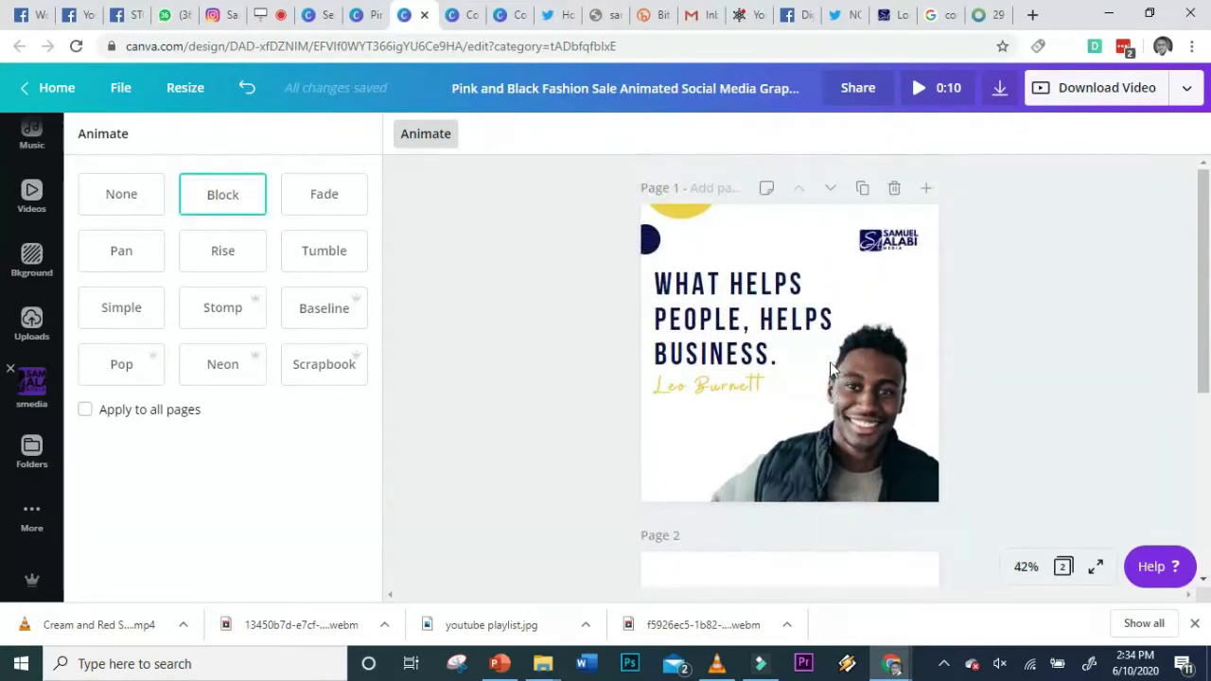
# Step: Play the 10-second animated quote design in a full-screen preview
pyautogui.click(941, 90)
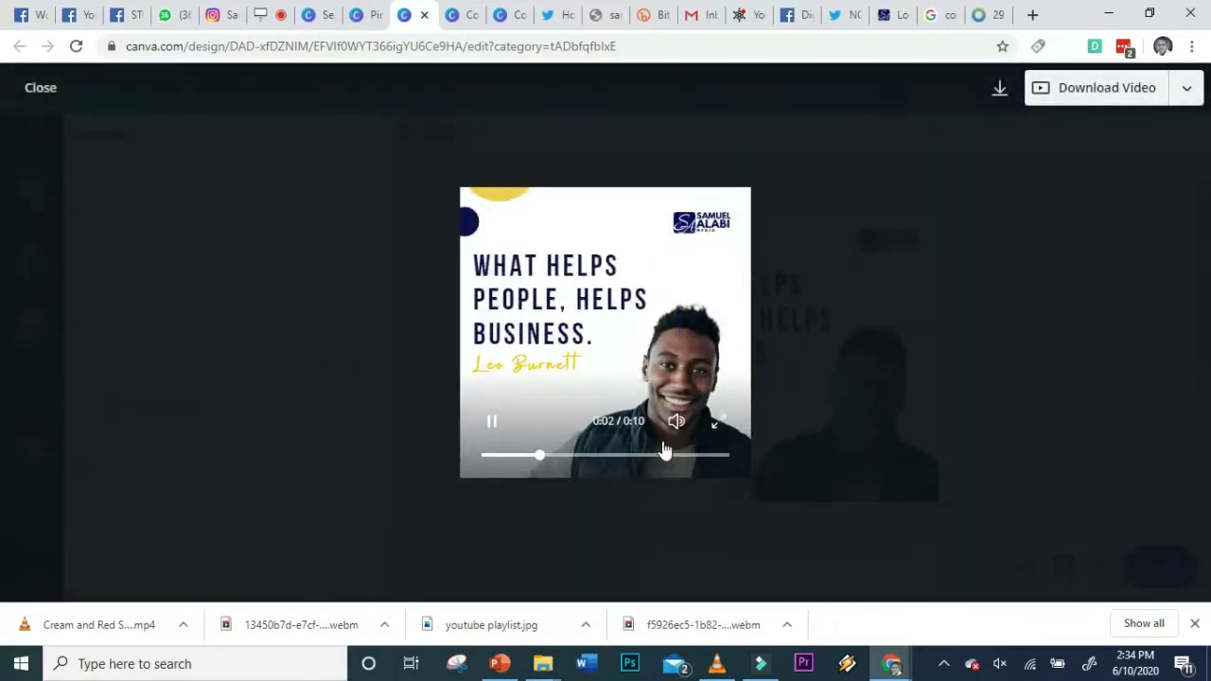
# Step: Download only Page 1 of the design as an MP4 video and dismiss the published confirmation
pyautogui.click(1000, 92)
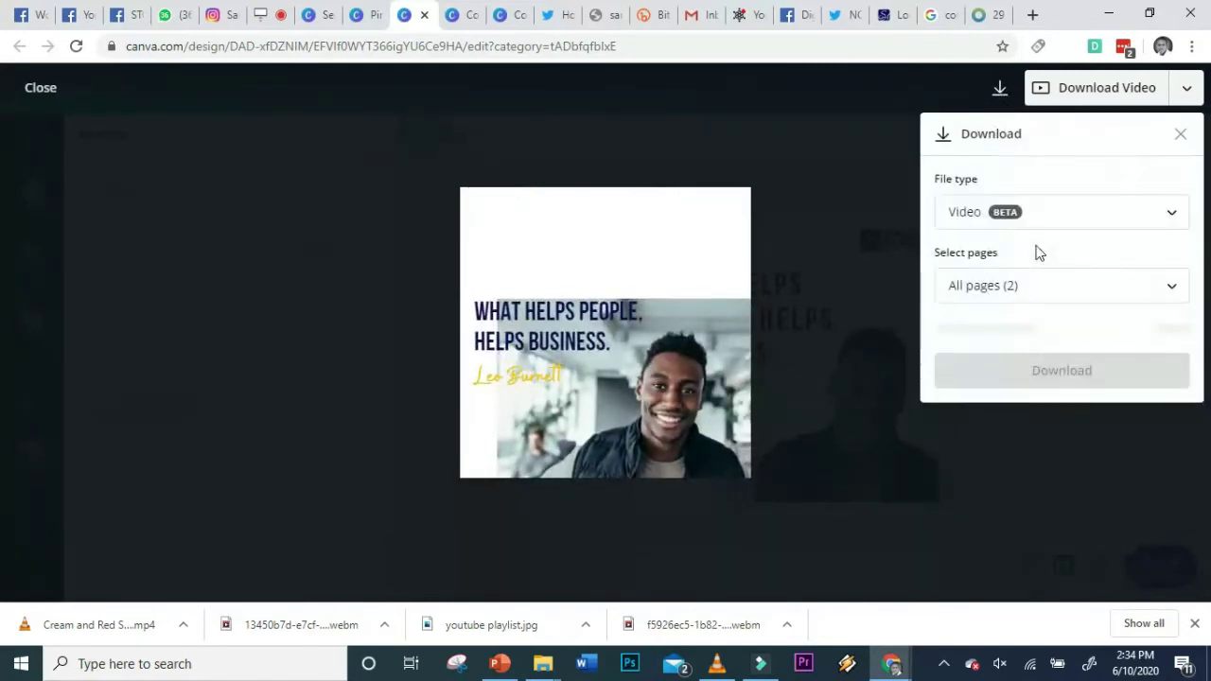
pyautogui.click(1056, 285)
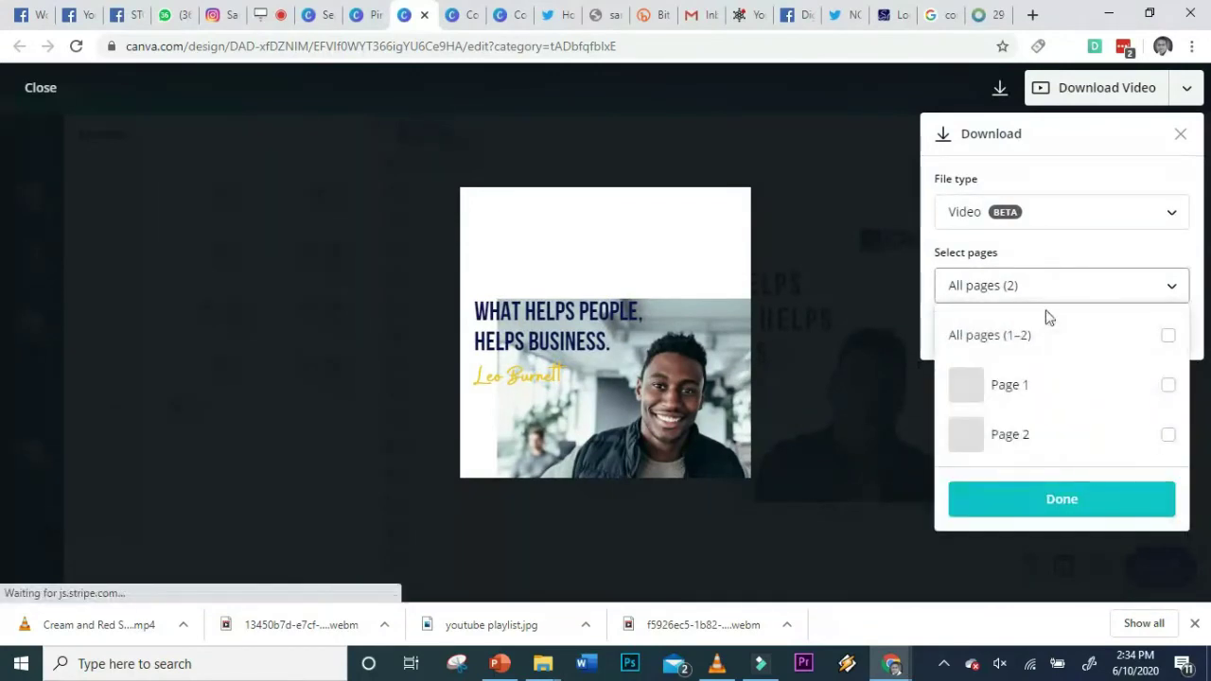
pyautogui.click(1010, 393)
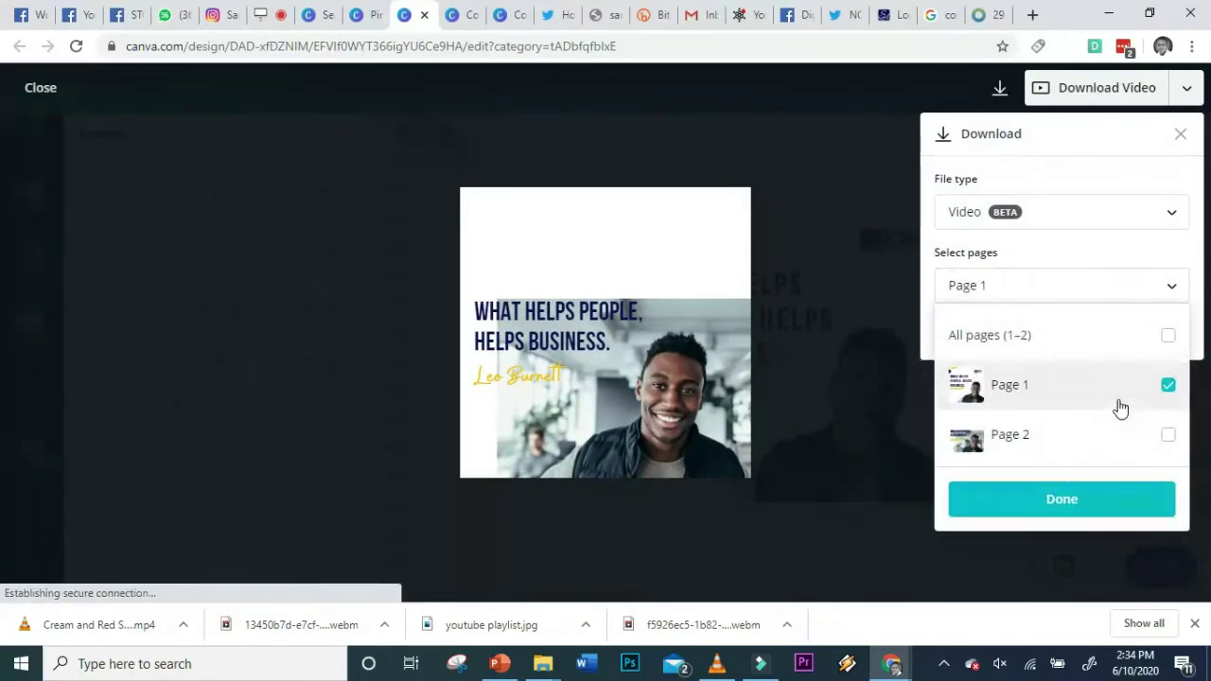
pyautogui.click(1086, 504)
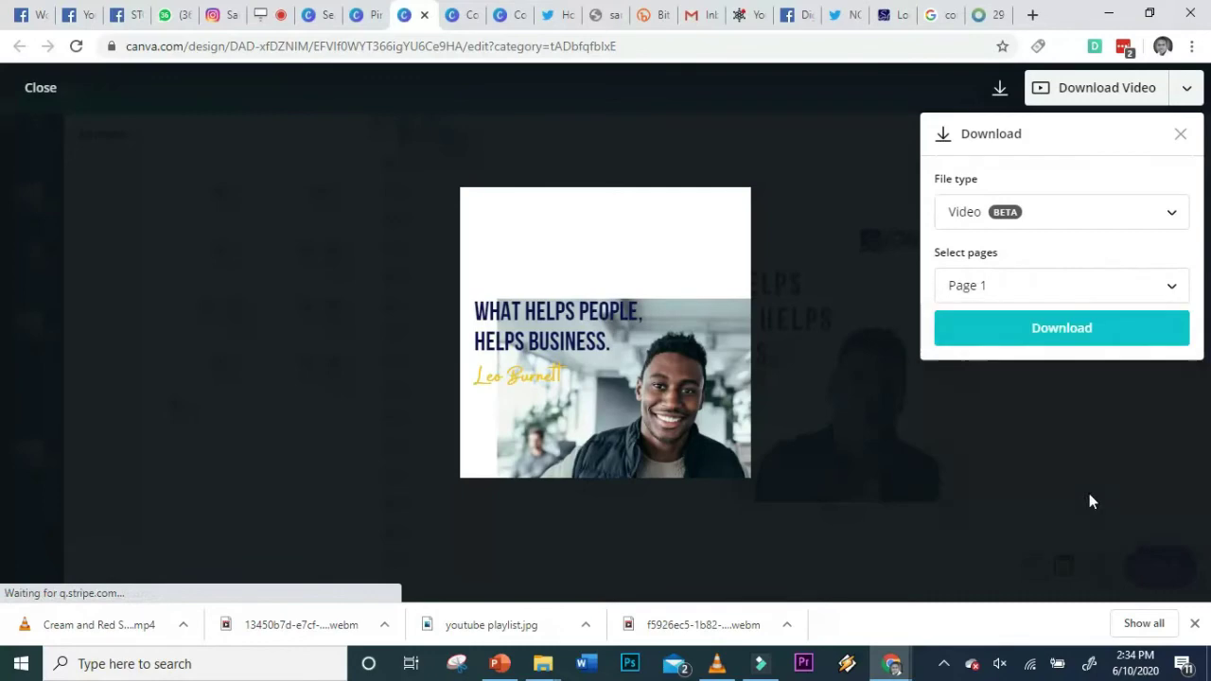
pyautogui.click(1103, 342)
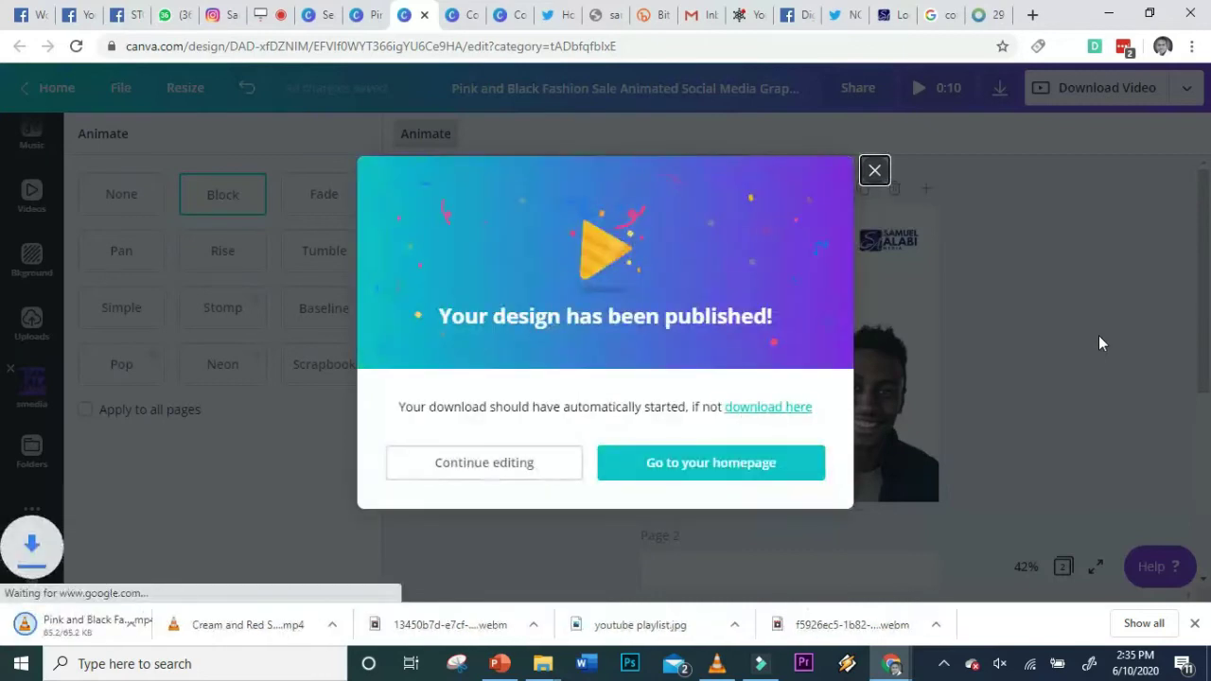
pyautogui.click(871, 174)
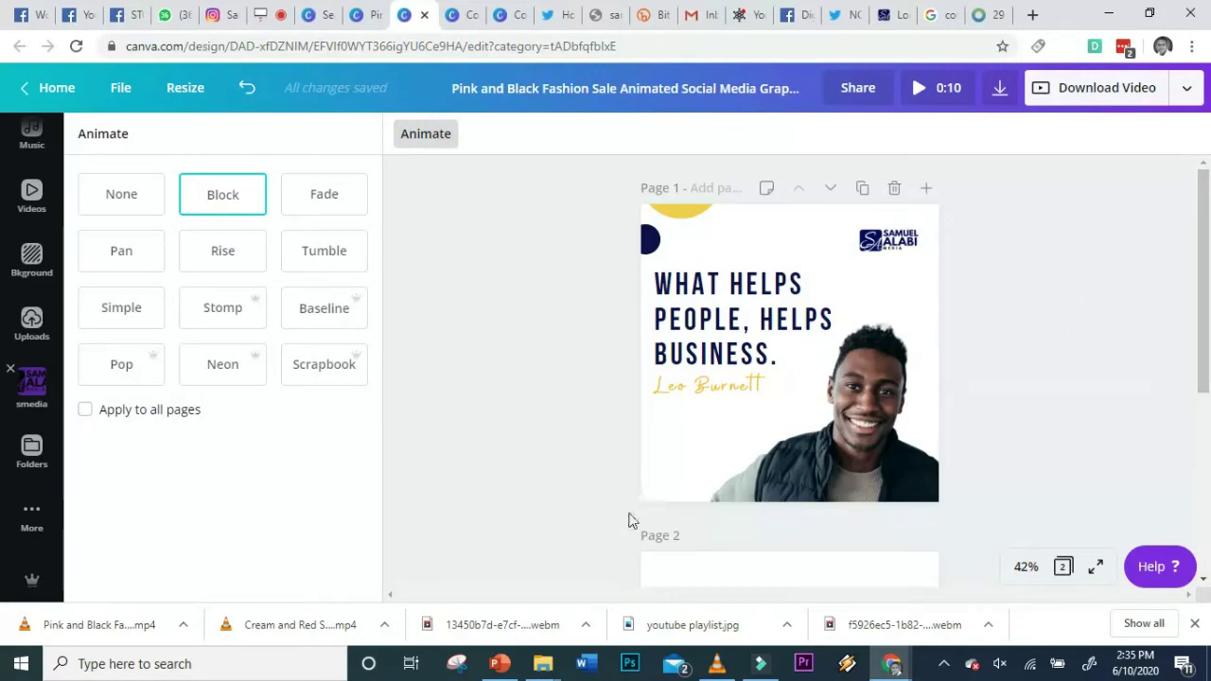
# Step: Show the downloaded MP4 from Chrome's download bar in the Downloads folder
pyautogui.click(183, 625)
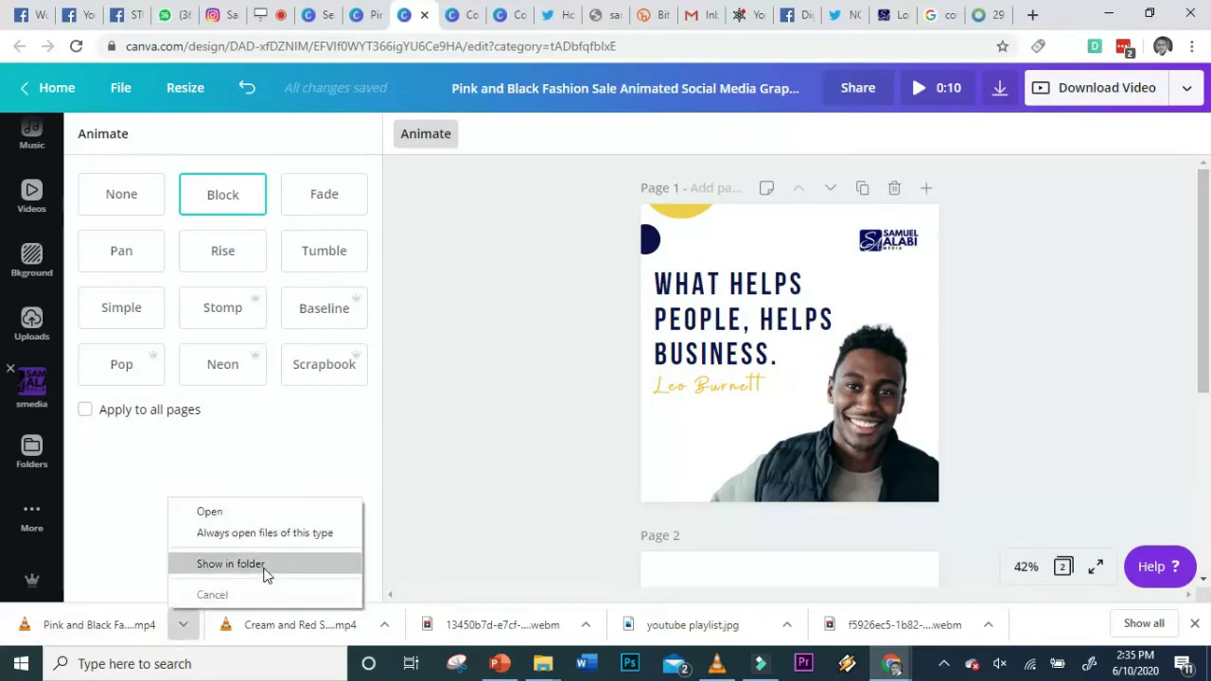
pyautogui.click(231, 564)
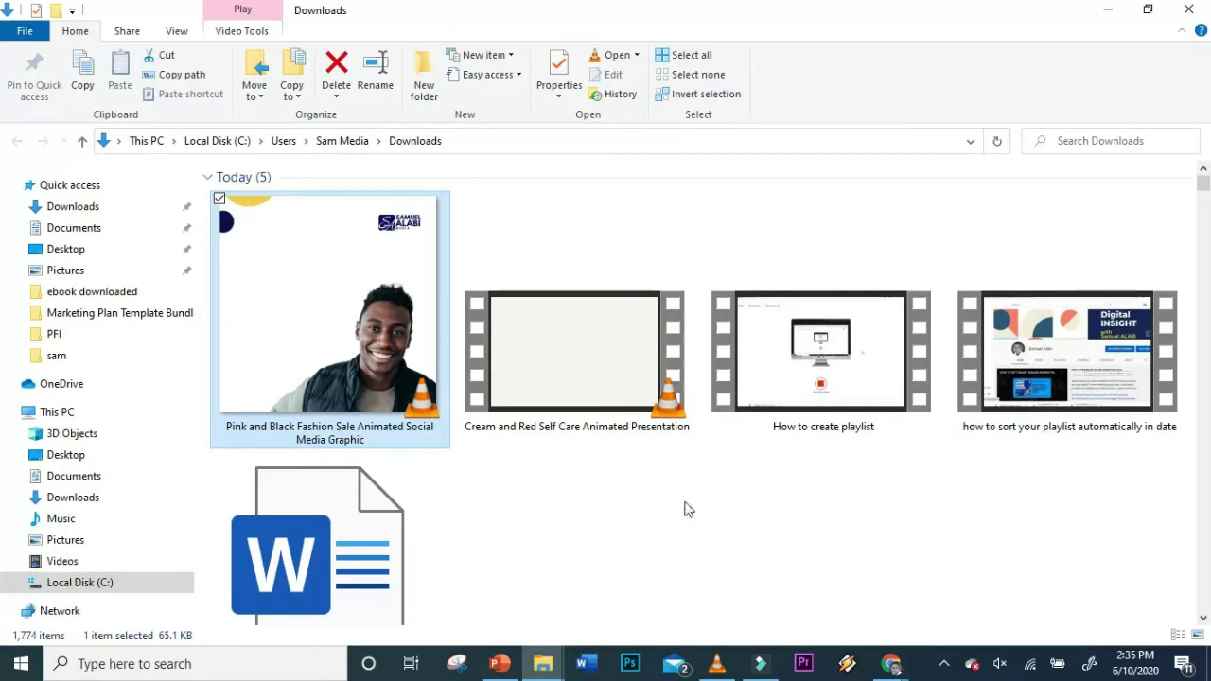
# Step: Play the downloaded 5-second video in VLC, close it, and return to Canva in Chrome
pyautogui.moveTo(717, 668)
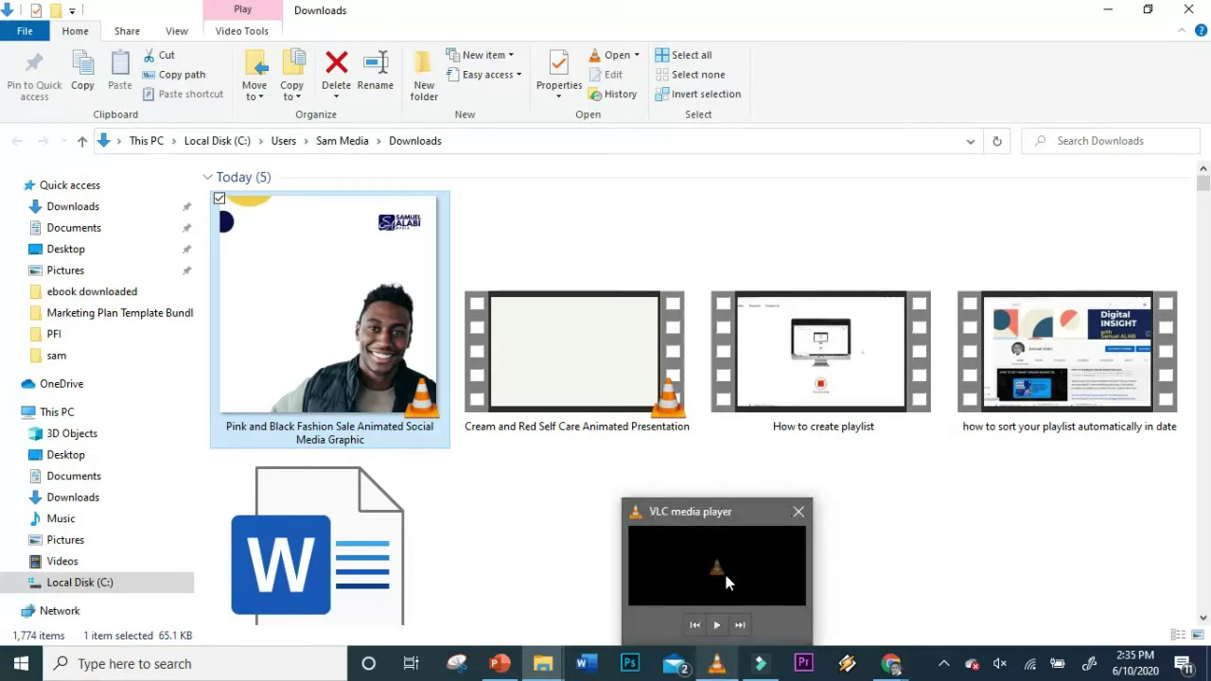
pyautogui.click(725, 577)
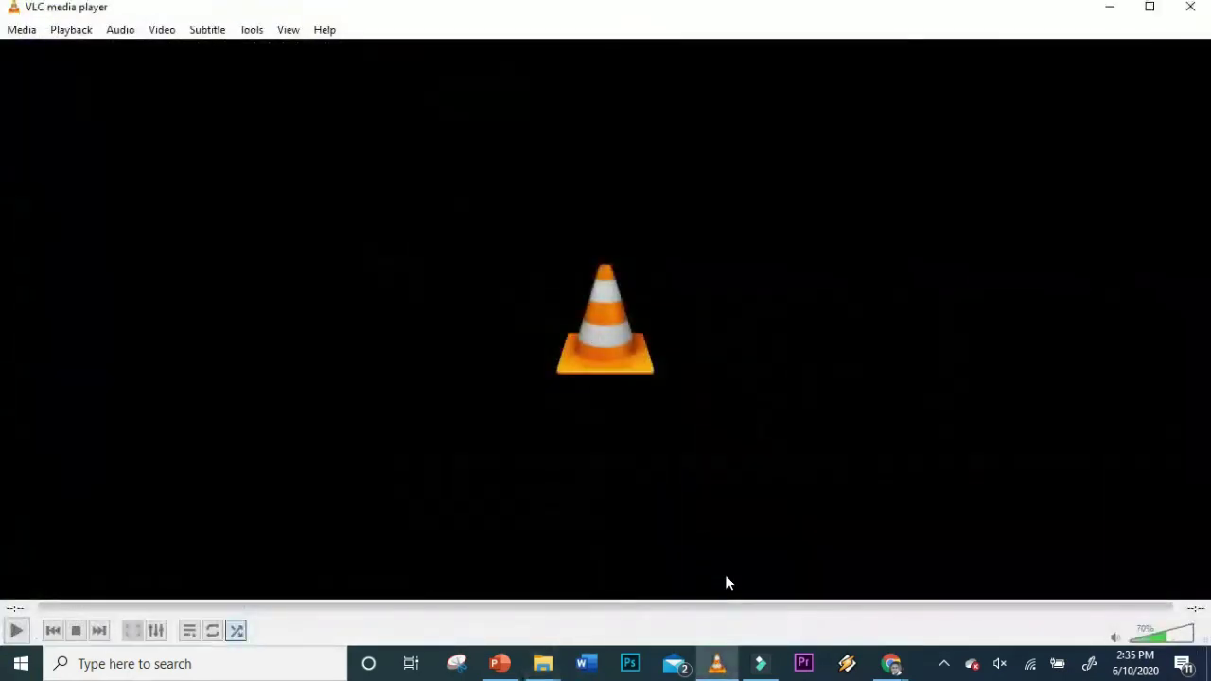
pyautogui.click(16, 630)
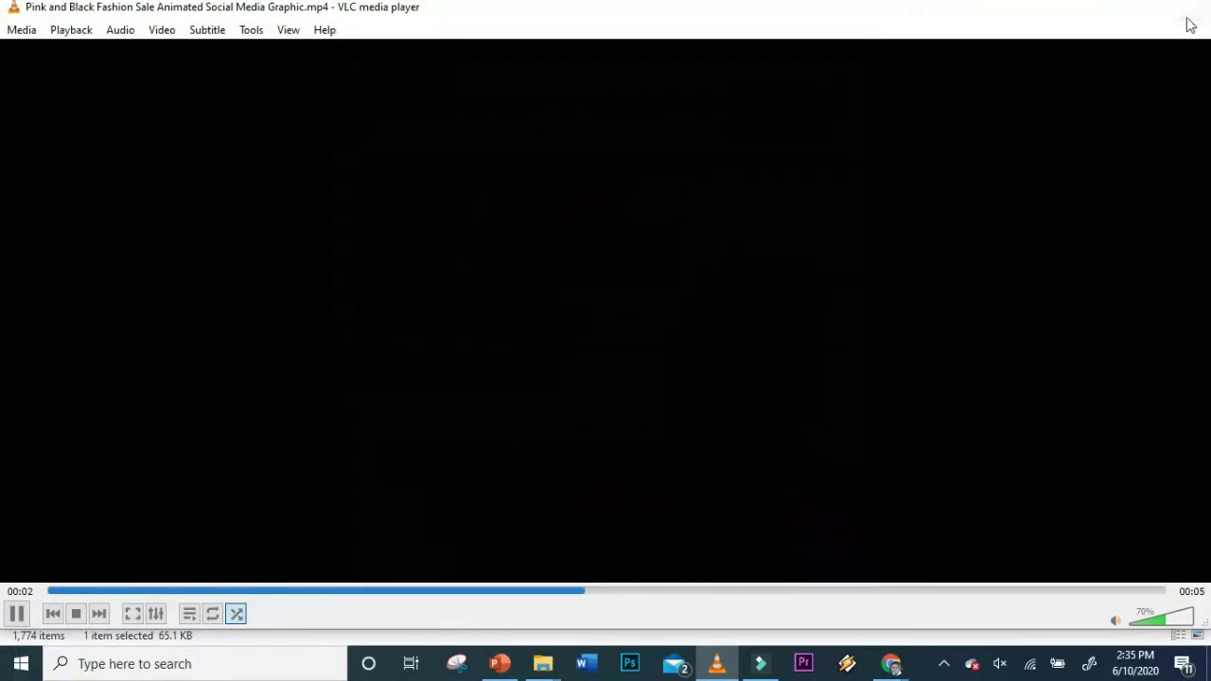
pyautogui.click(1190, 26)
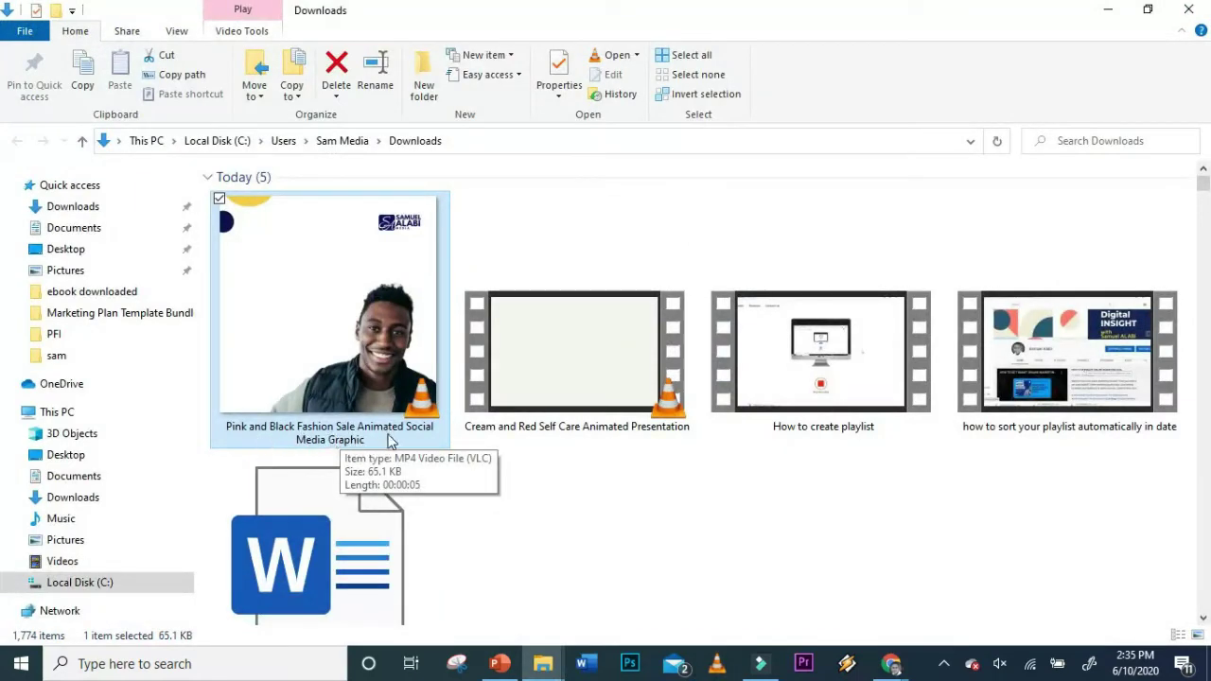
pyautogui.click(890, 663)
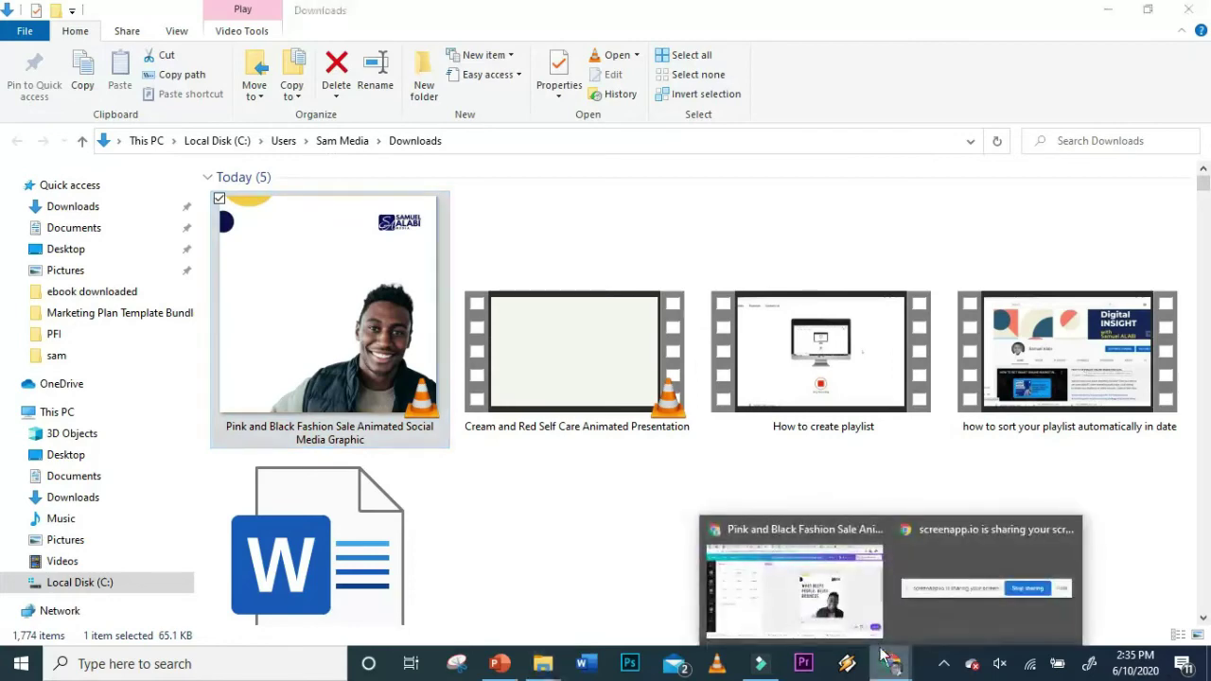
pyautogui.click(798, 610)
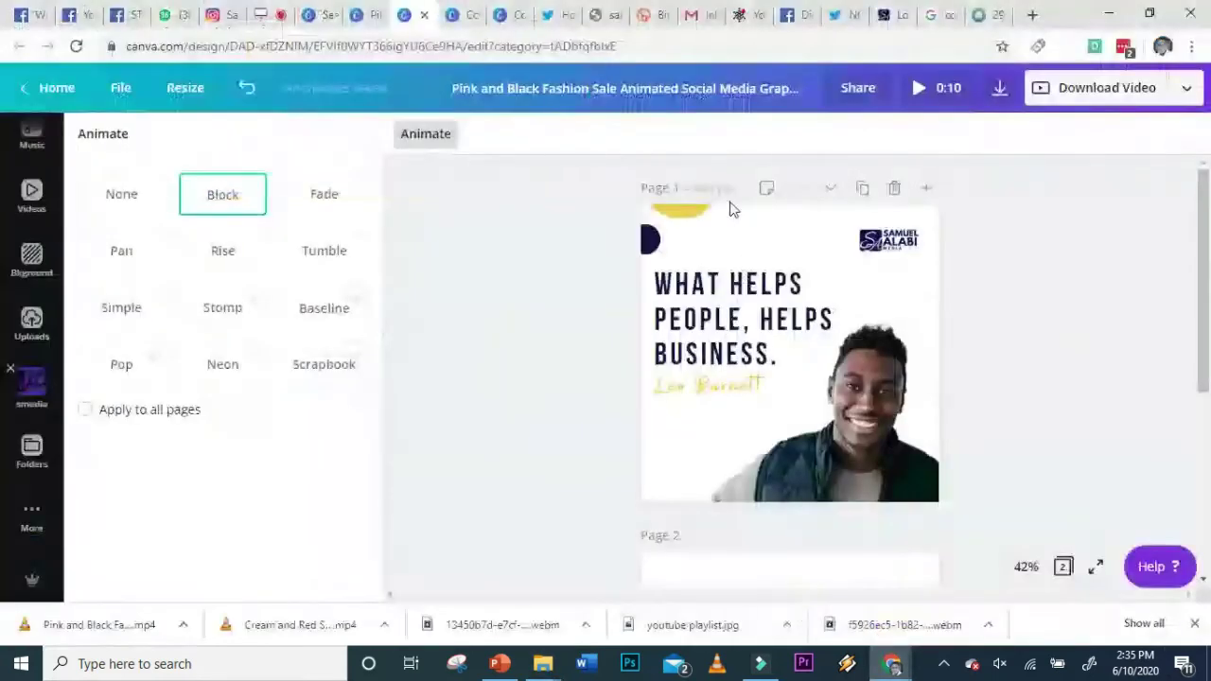
# Step: Rename the design from Pink and Black Fashion Sale to 'SA animated page'
pyautogui.click(745, 92)
pyautogui.write('animated')
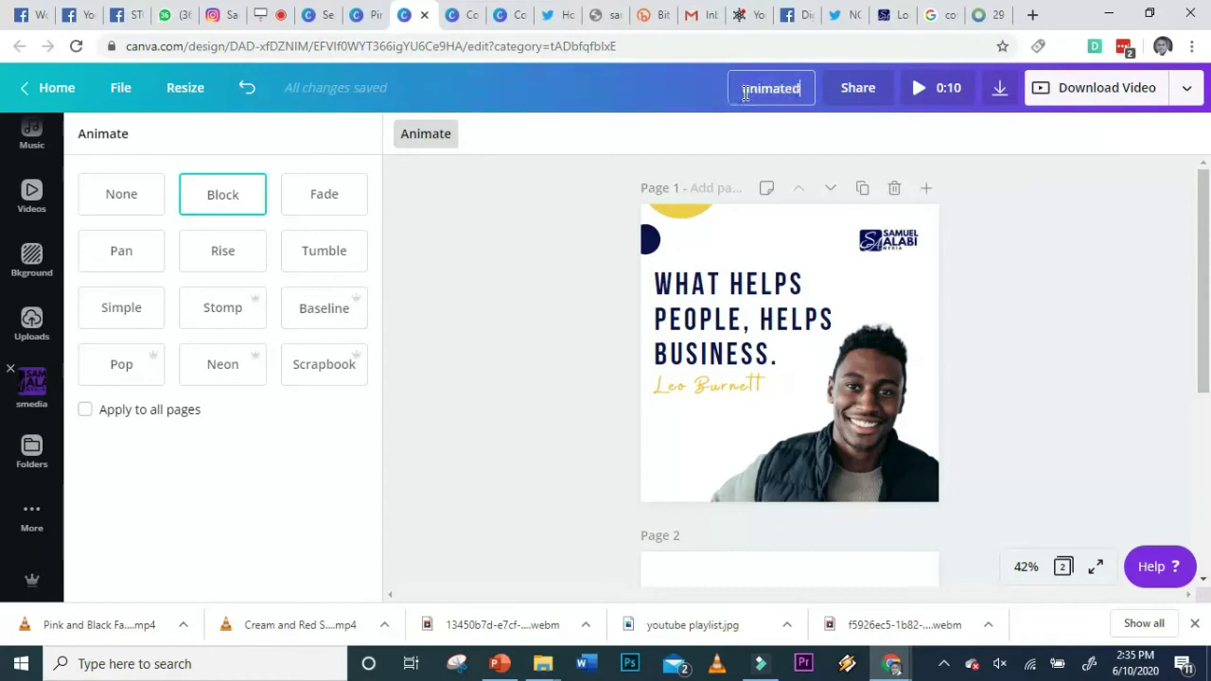
pyautogui.write('SA animated design')
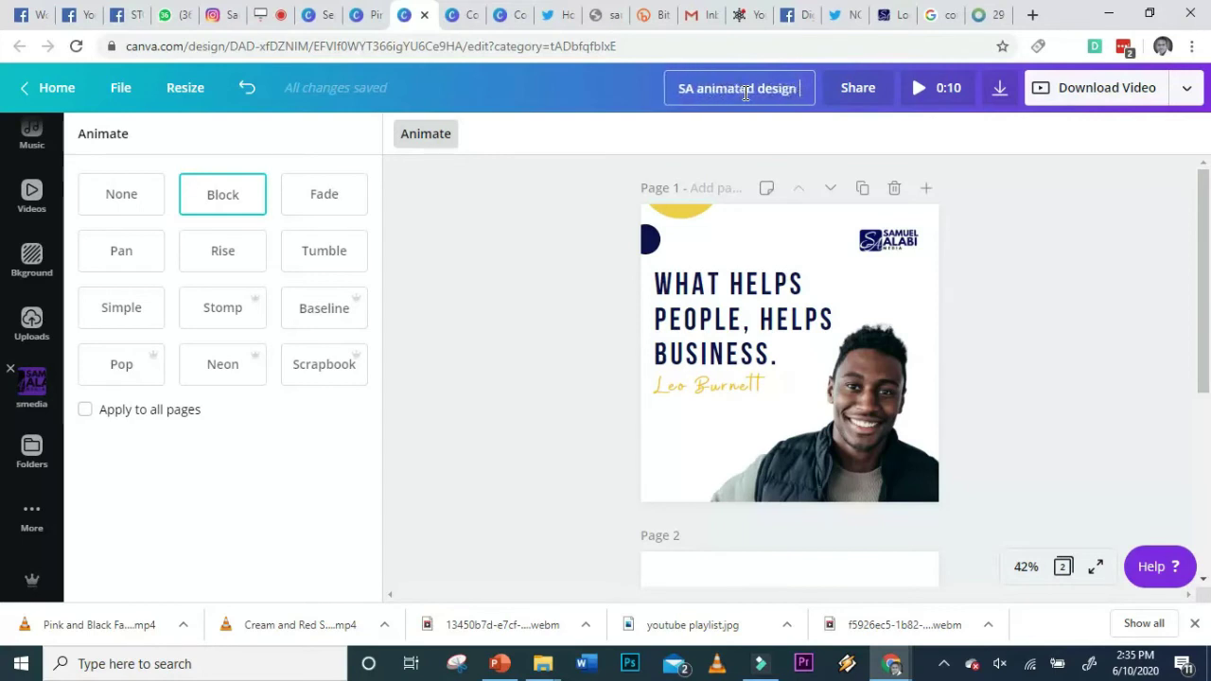
pyautogui.press('BackSpace')
pyautogui.press('BackSpace')
pyautogui.press('BackSpace')
pyautogui.press('BackSpace')
pyautogui.press('BackSpace')
pyautogui.press('BackSpace')
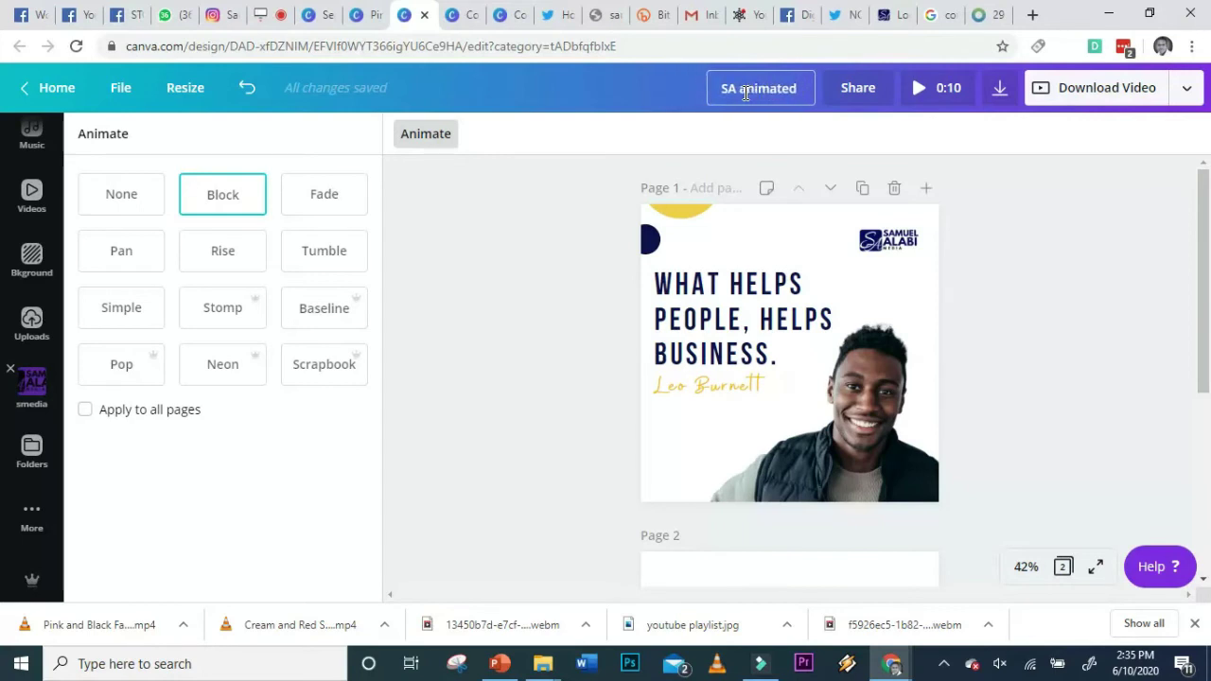
pyautogui.write('page')
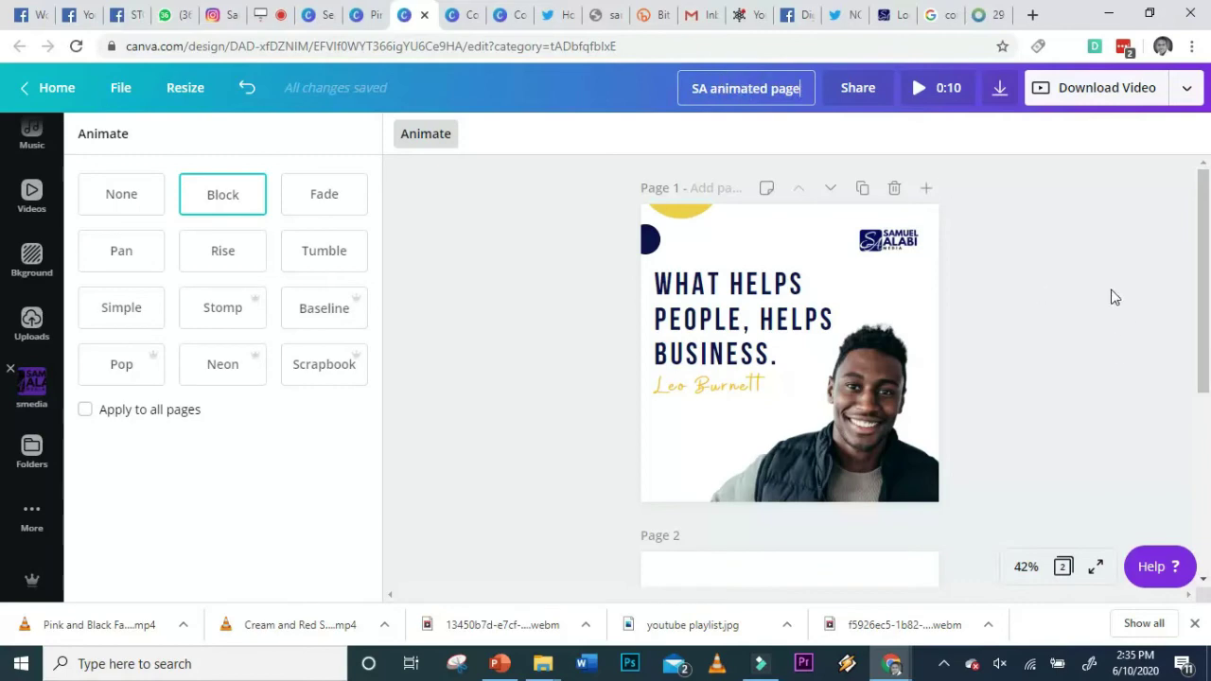
pyautogui.click(1114, 285)
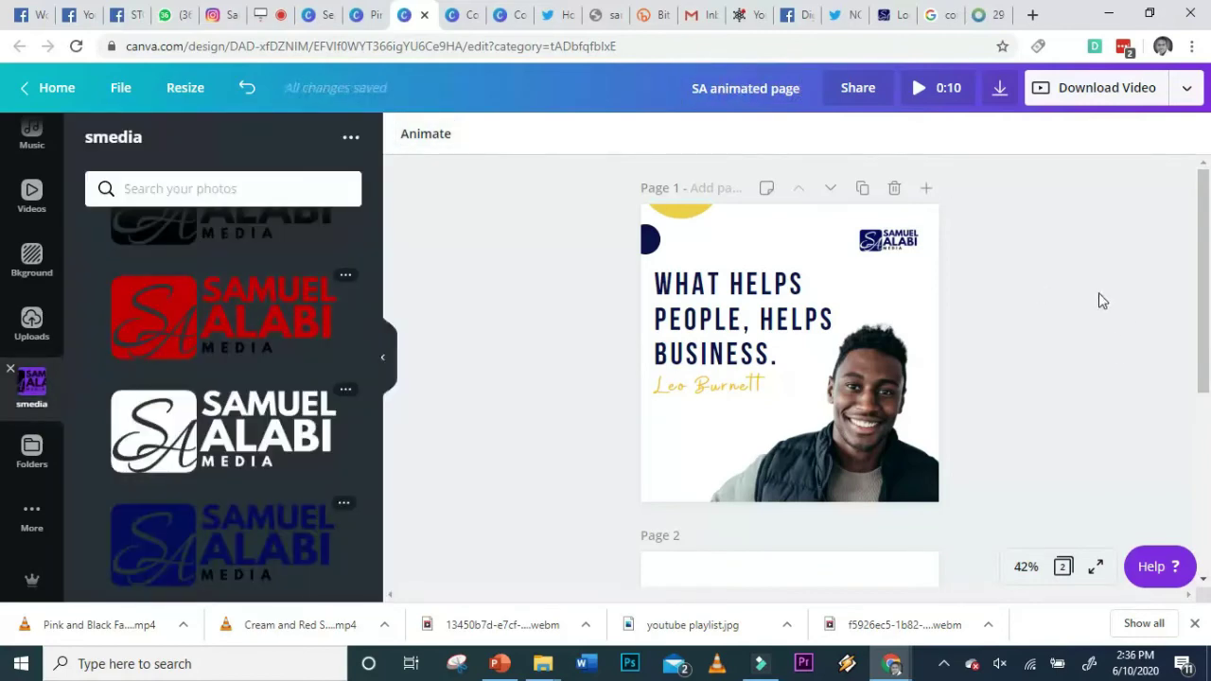
# Step: Reopen the Page 2 photo's effects, then show page 1 of the design full screen
pyautogui.scroll(15, 327, 319)
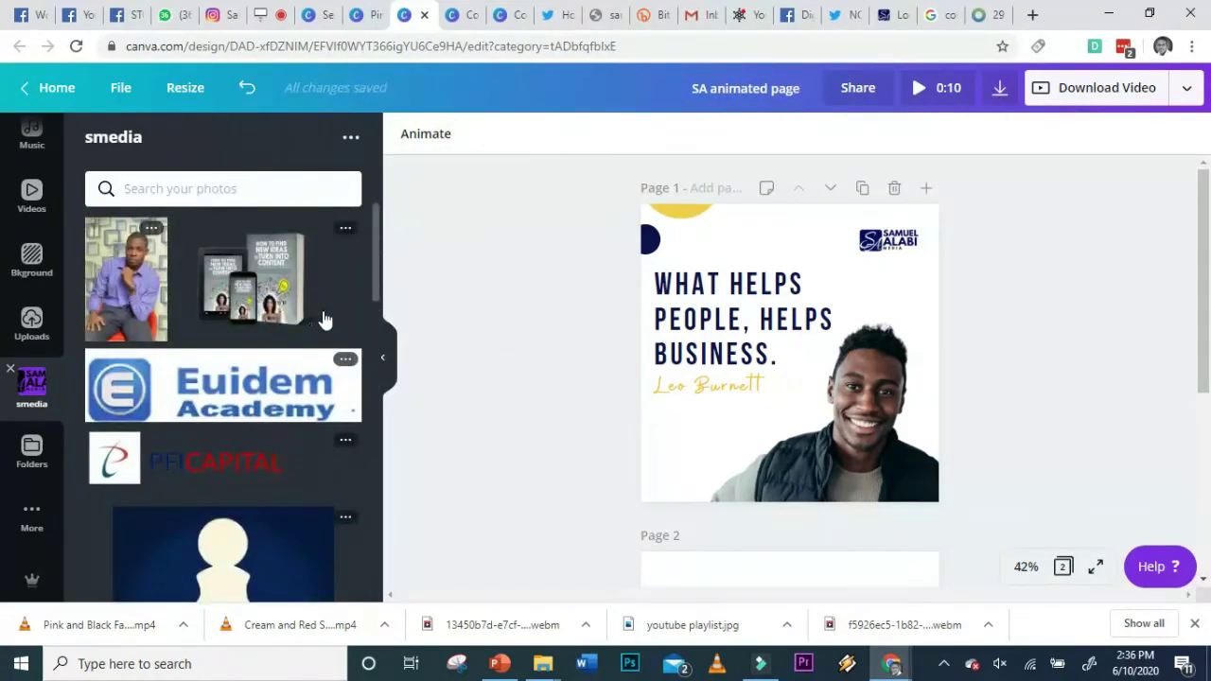
pyautogui.scroll(-4, 848, 343)
pyautogui.scroll(2, 844, 364)
pyautogui.scroll(-2, 846, 372)
pyautogui.click(873, 378)
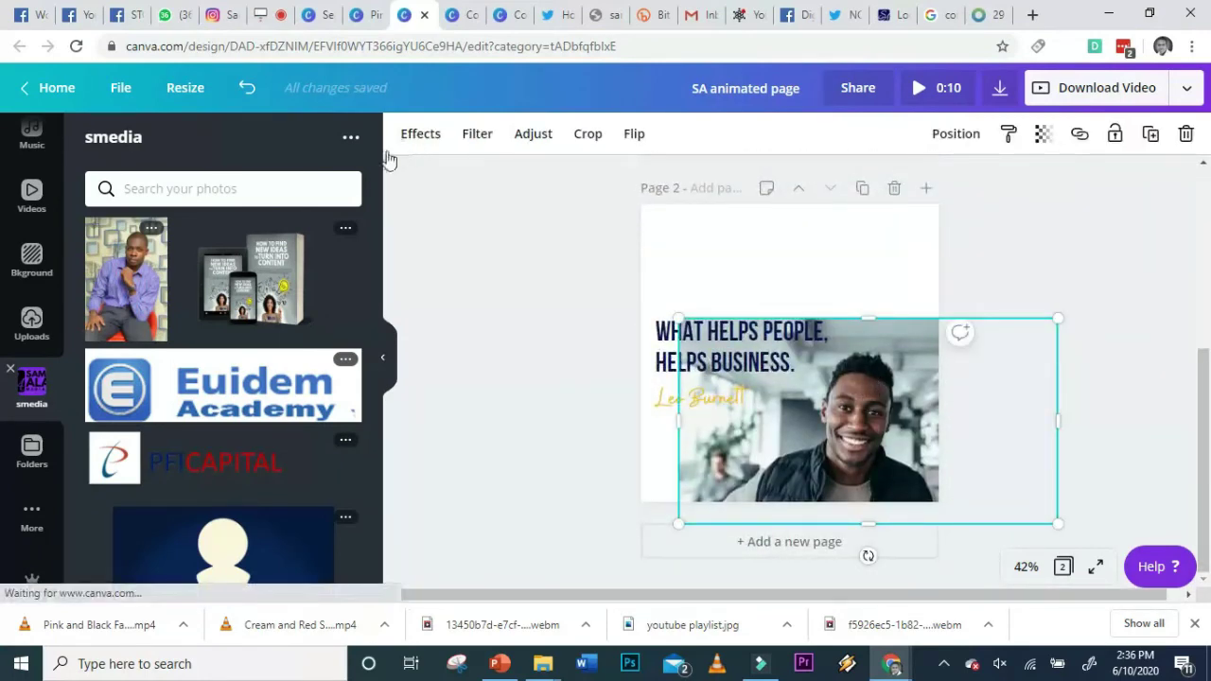
pyautogui.click(418, 133)
pyautogui.click(238, 202)
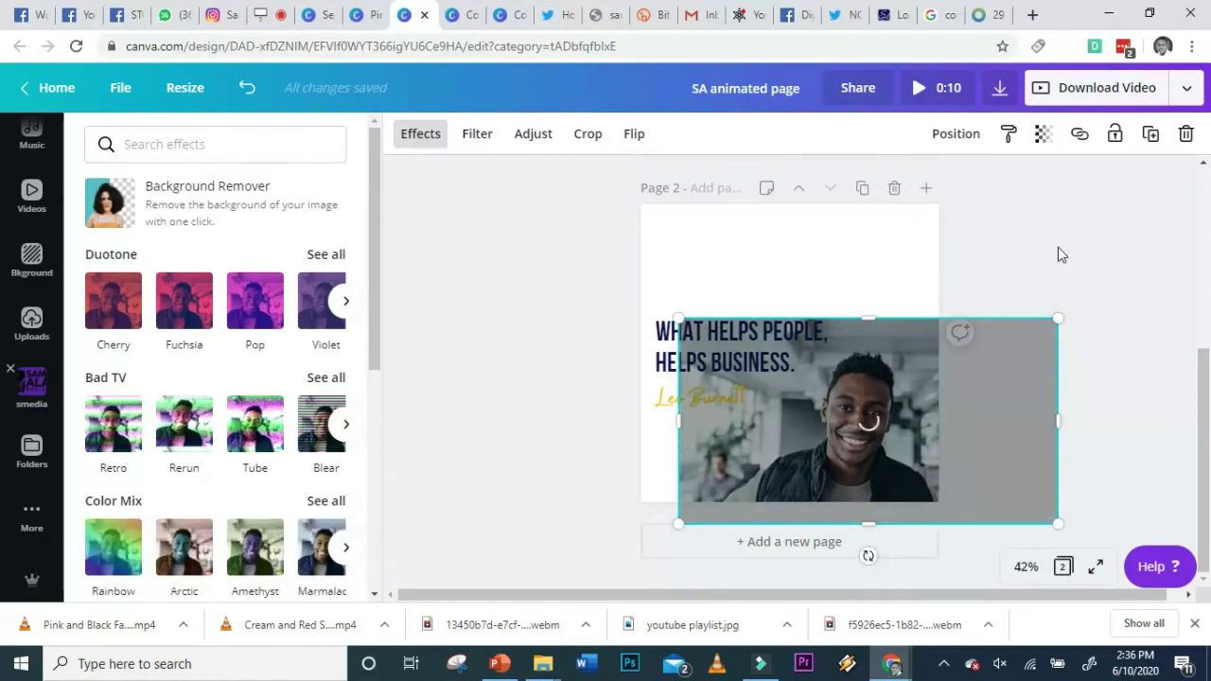
pyautogui.scroll(4, 1058, 247)
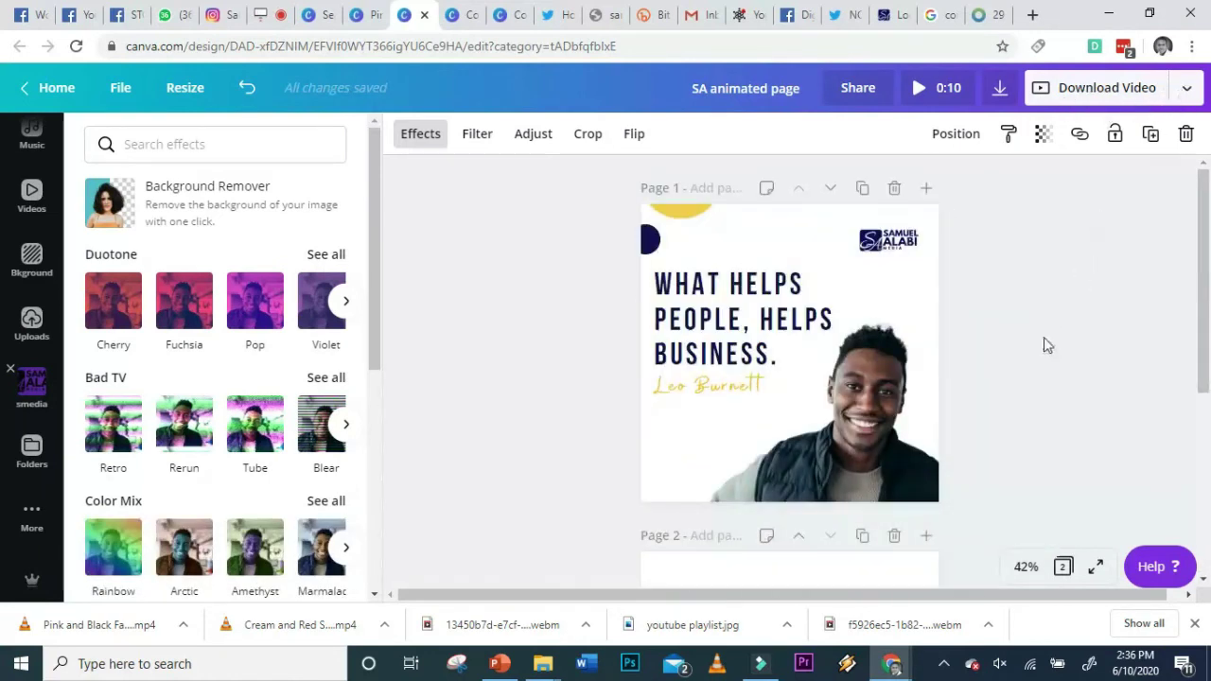
pyautogui.click(1095, 566)
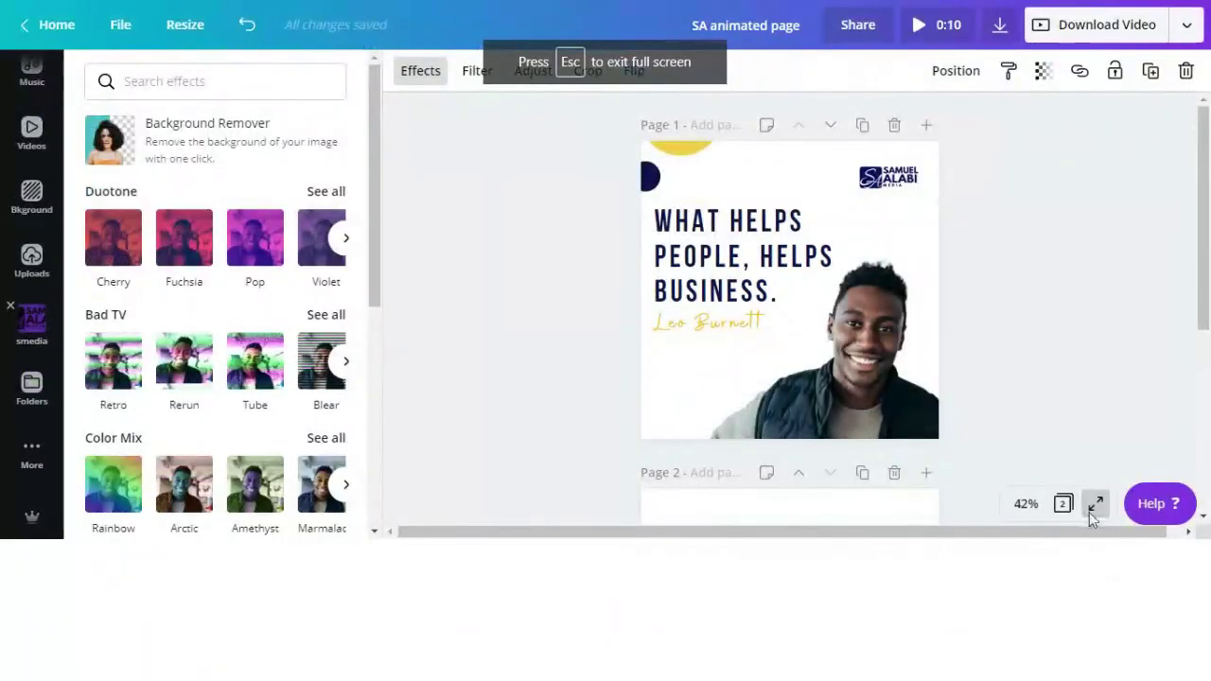